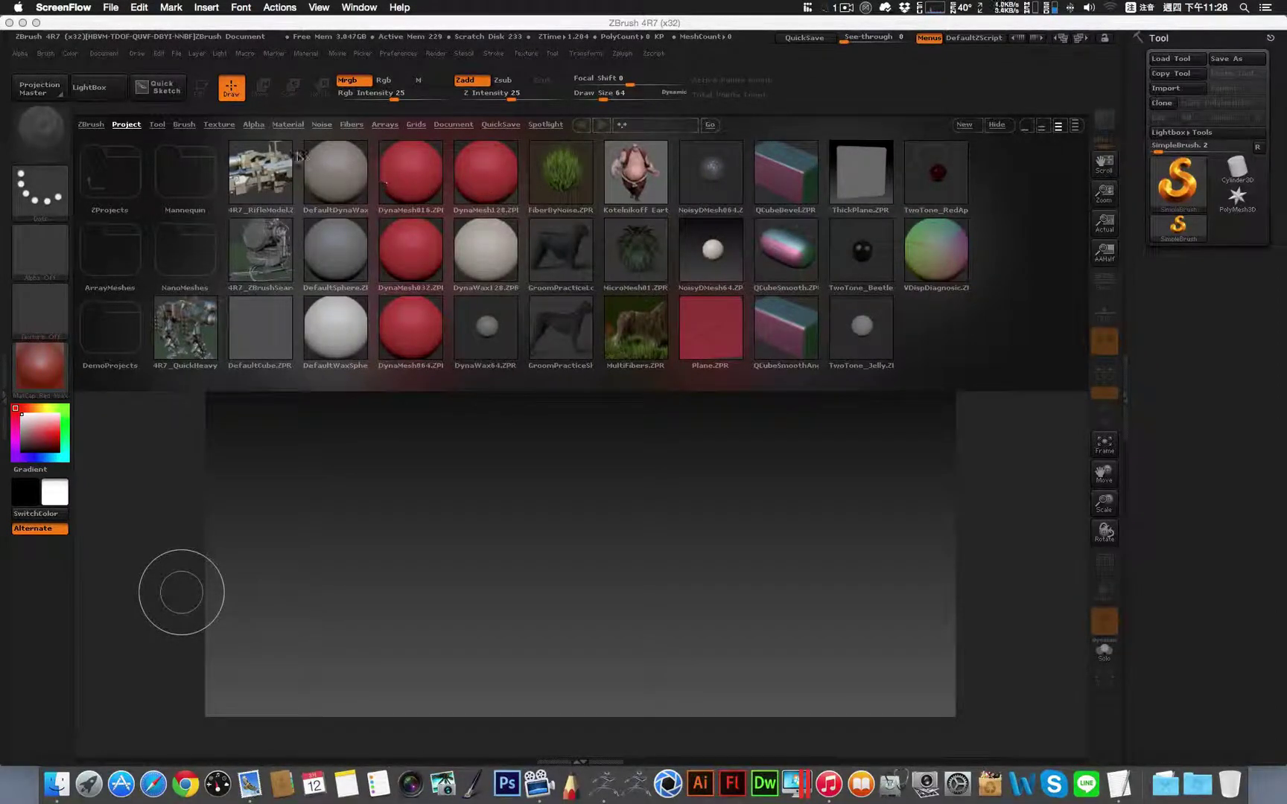
Step: Load MICKEY04.ZTL from the LightBox Tool library as the active tool
click(158, 130)
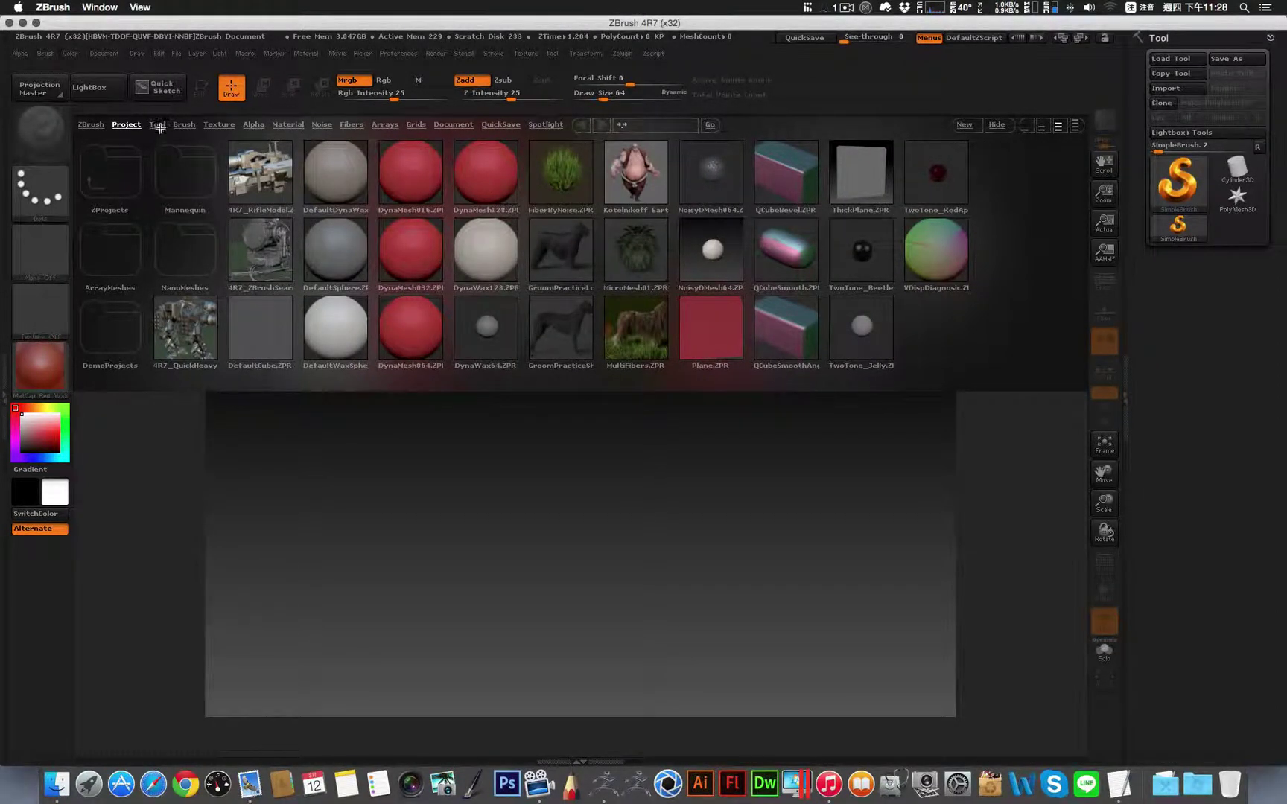
click(157, 125)
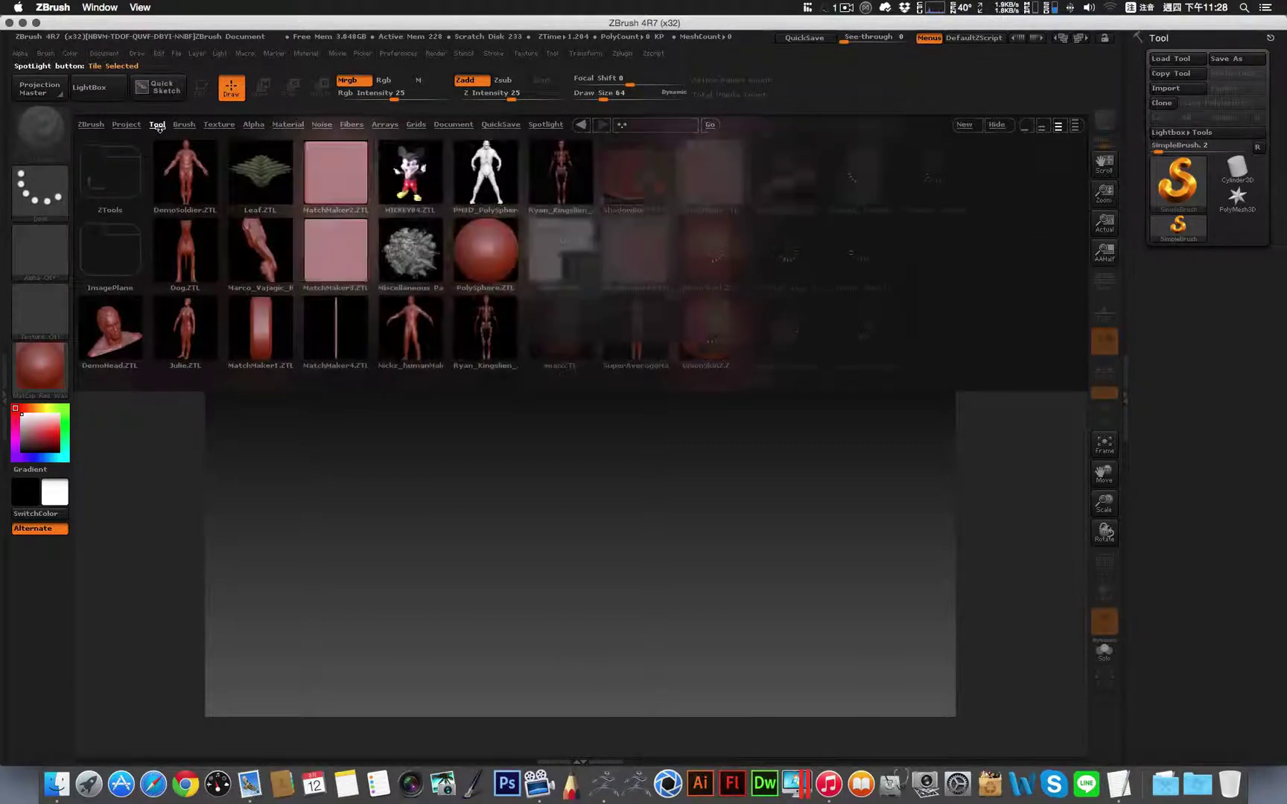
double_click(414, 181)
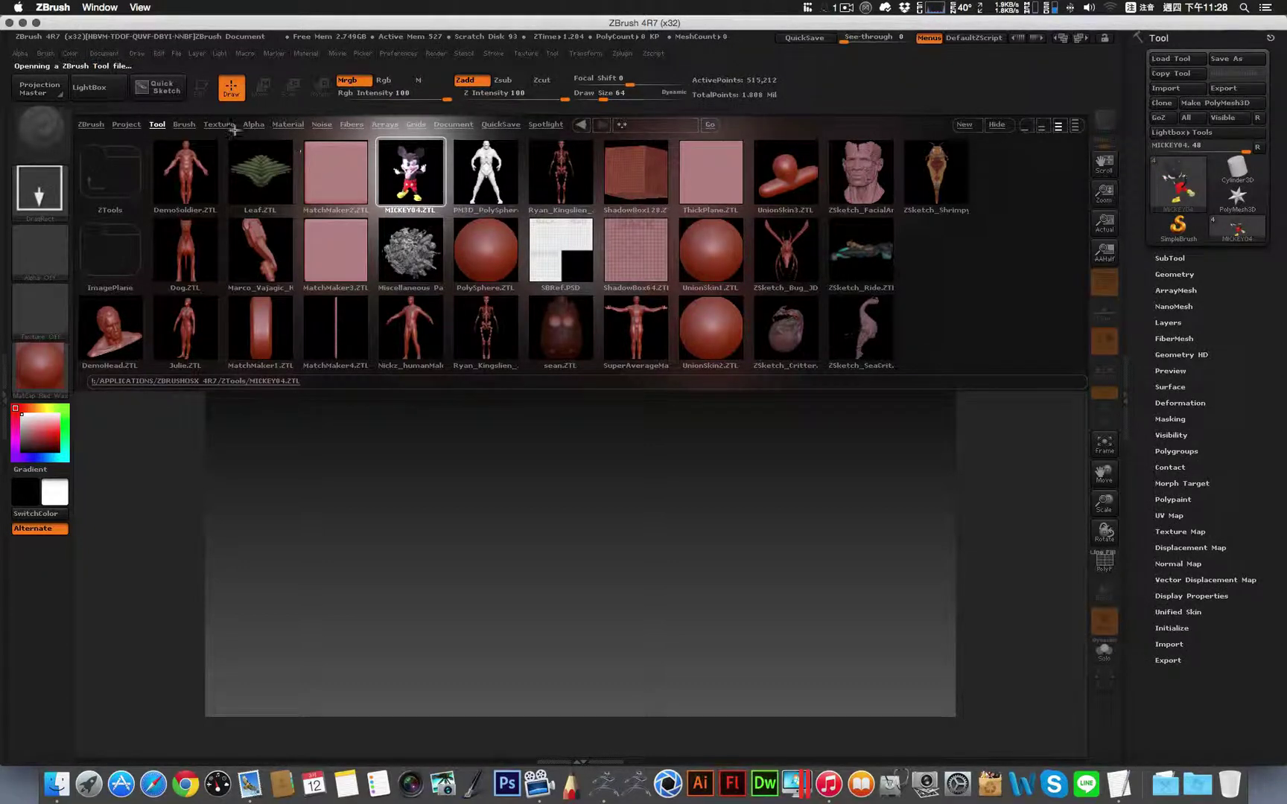
Step: Draw the Mickey model on the canvas in Edit mode, rotated to face front and centred
click(100, 99)
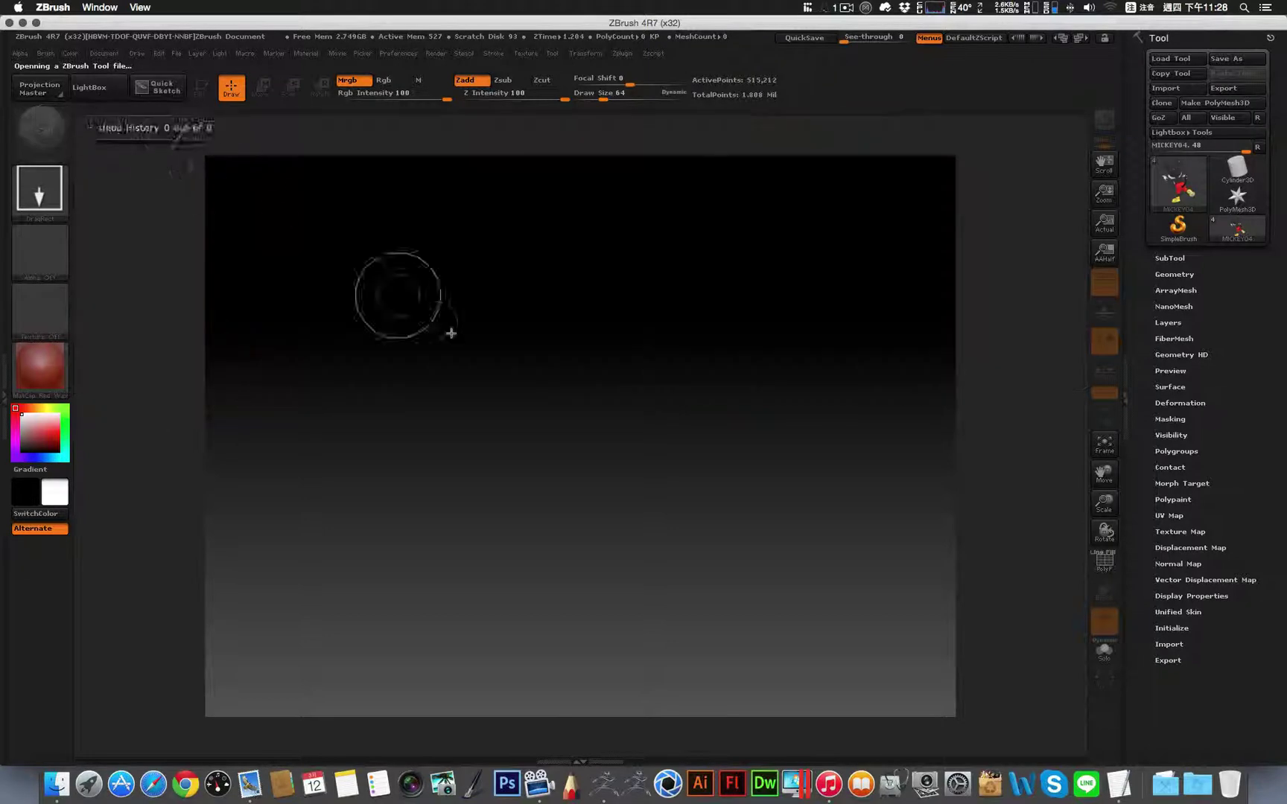
drag(588, 500, 585, 467)
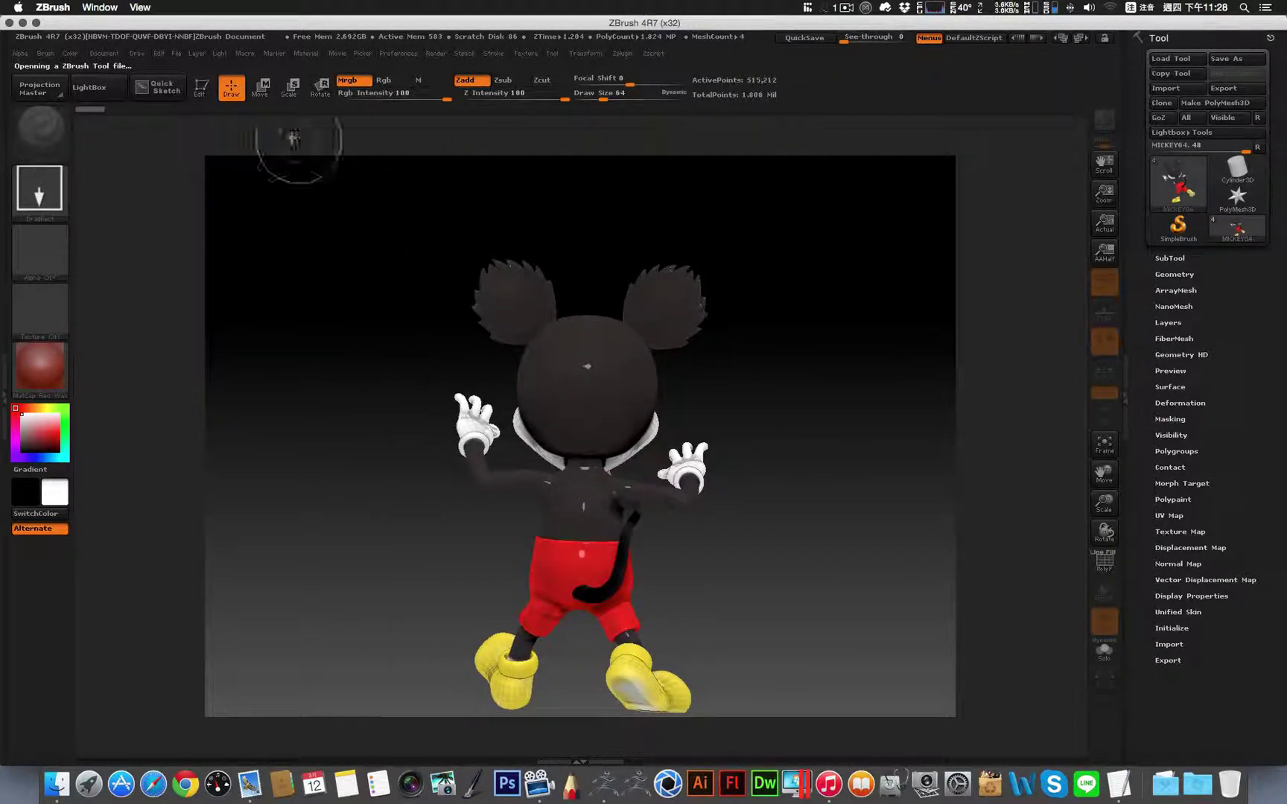
click(199, 87)
drag(297, 232, 422, 230)
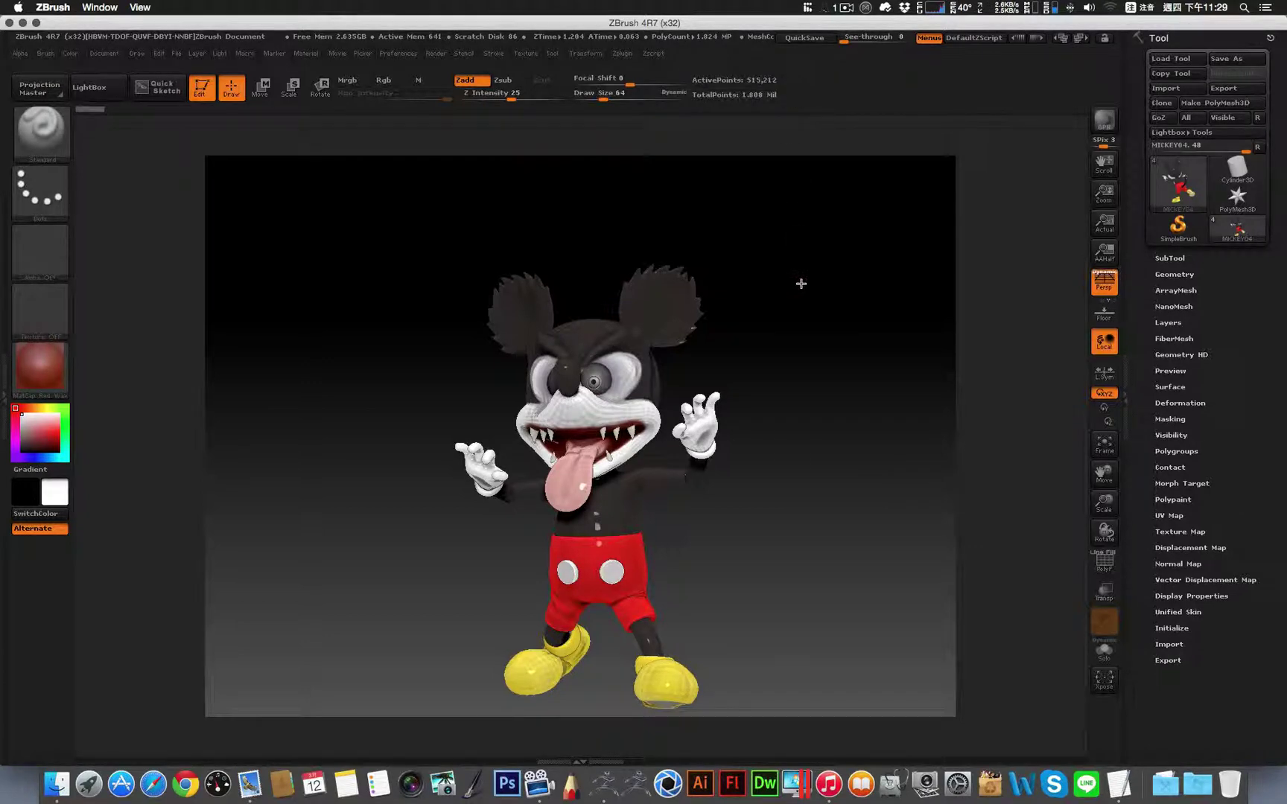
alt+drag(801, 283, 802, 245)
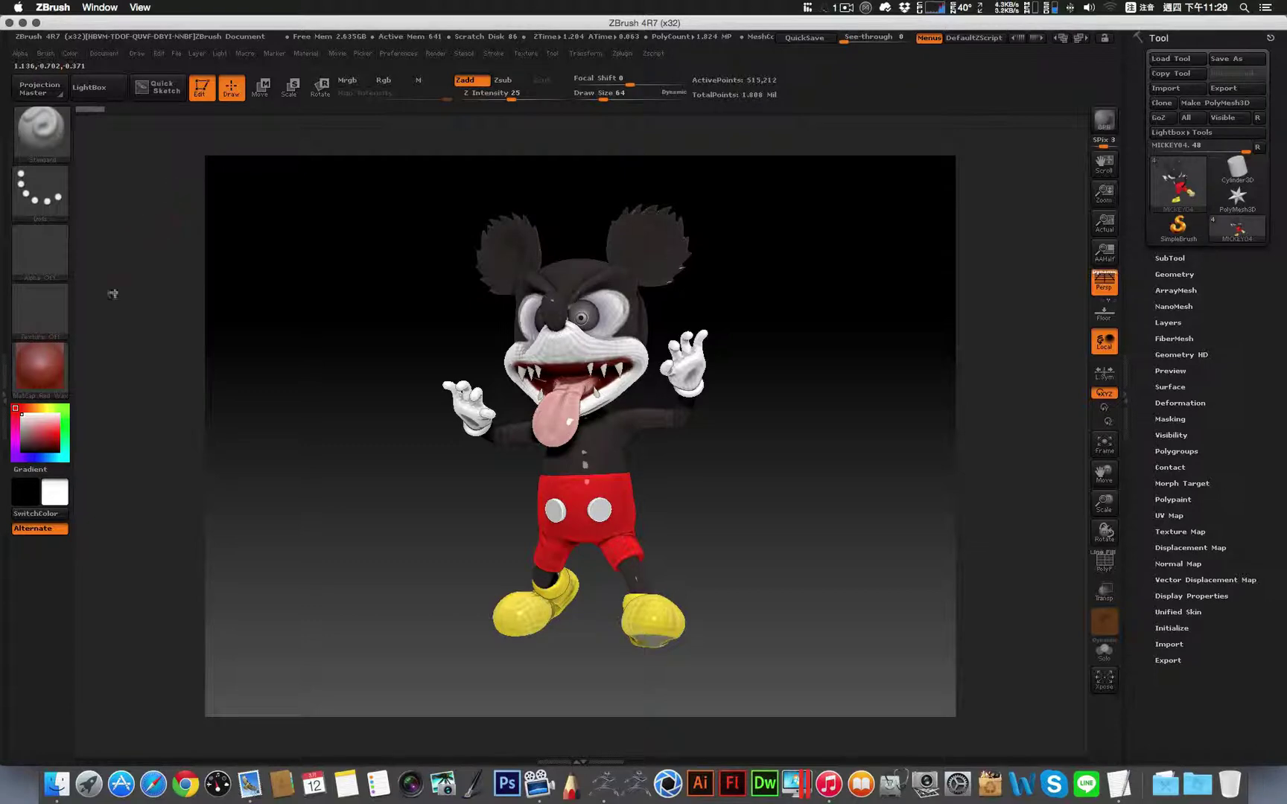
Step: Fill the Mickey body with the SkinShade4 material using material-only (M) FillObject
click(1166, 258)
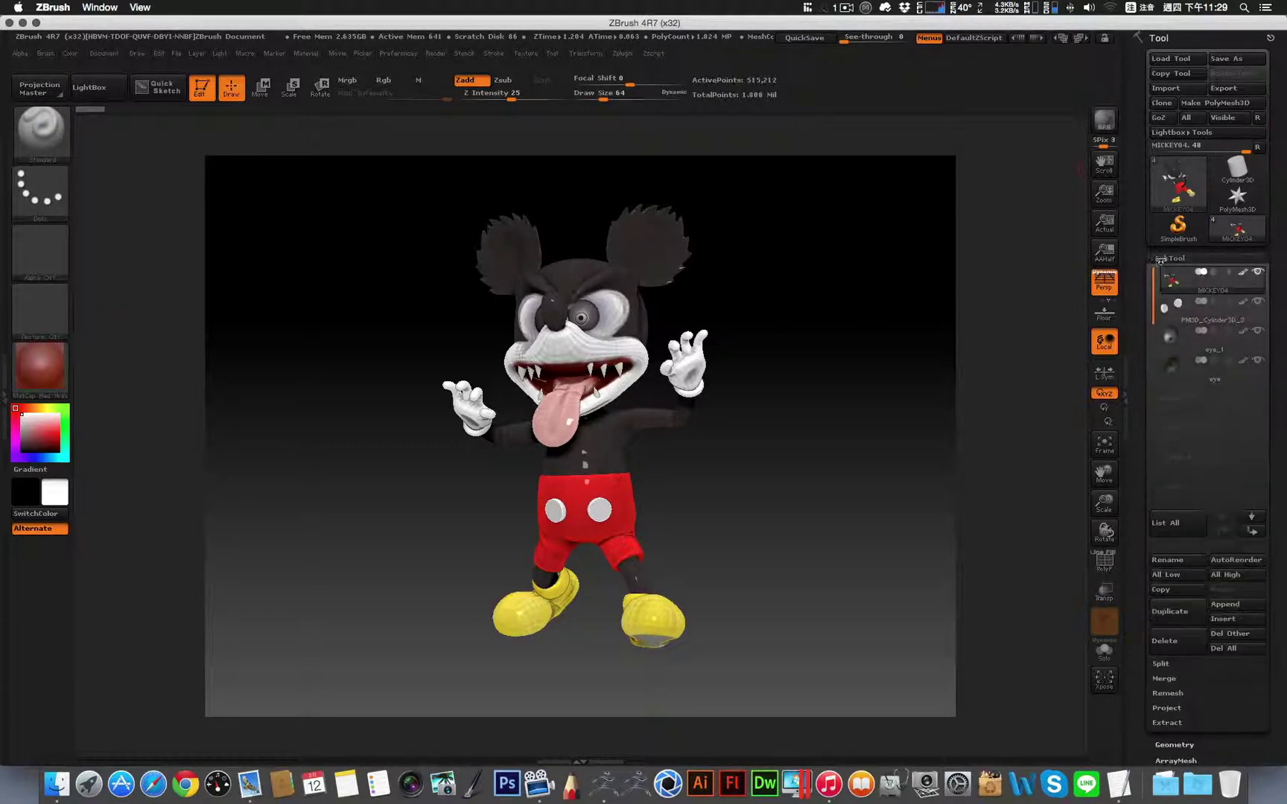
mouse_move(1166, 313)
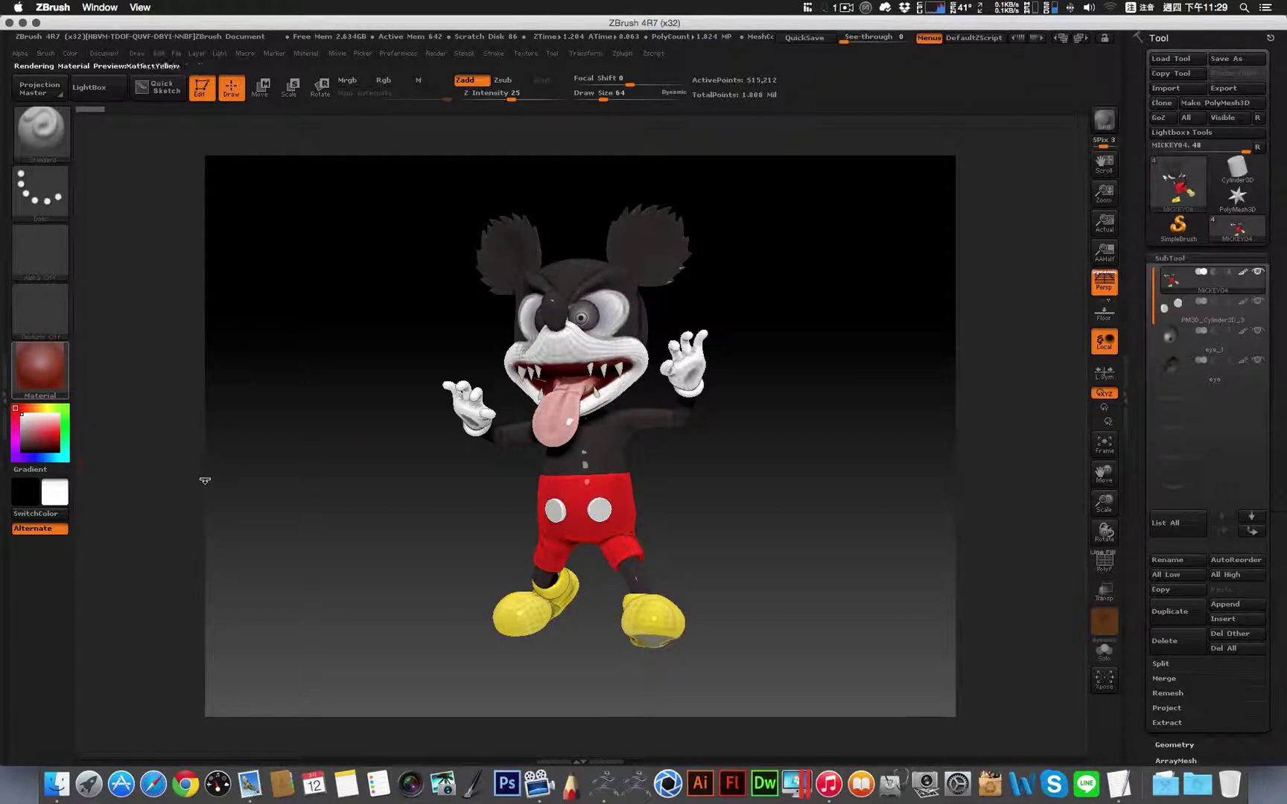
click(40, 369)
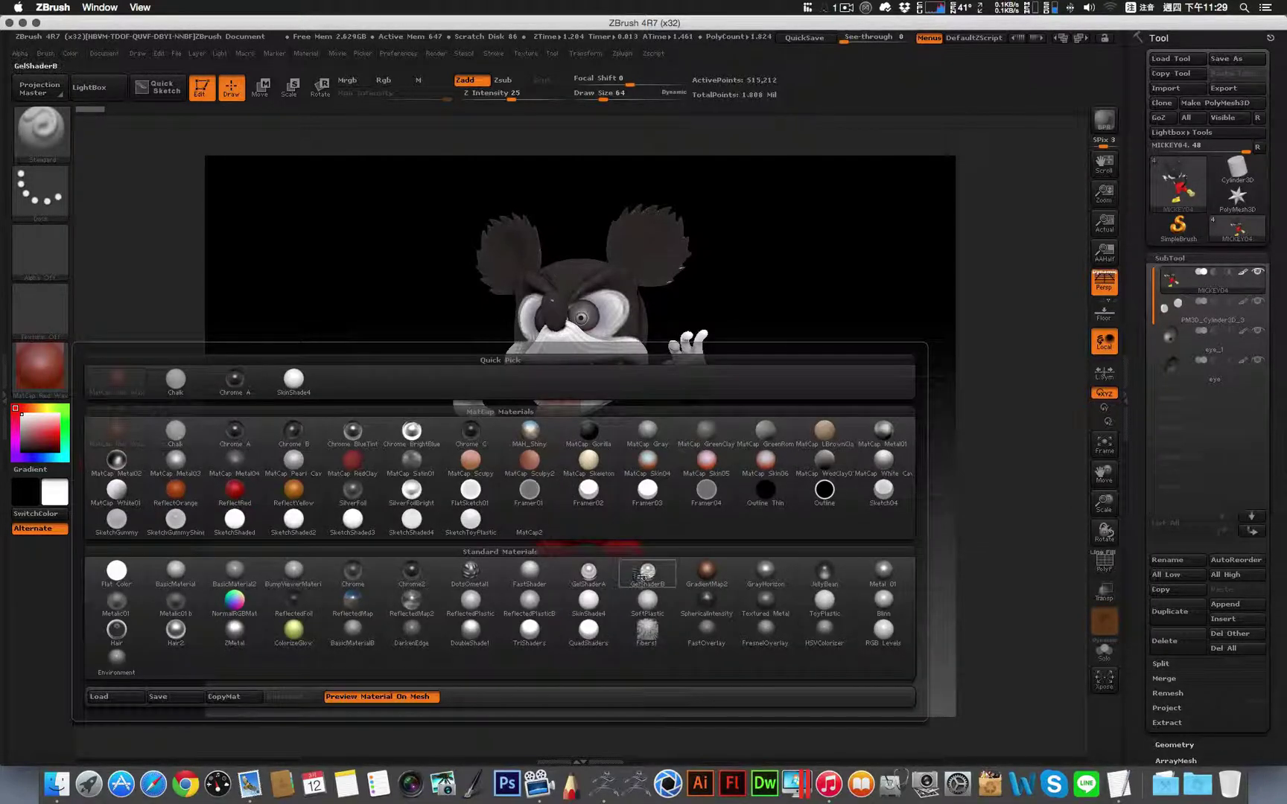
mouse_move(647, 600)
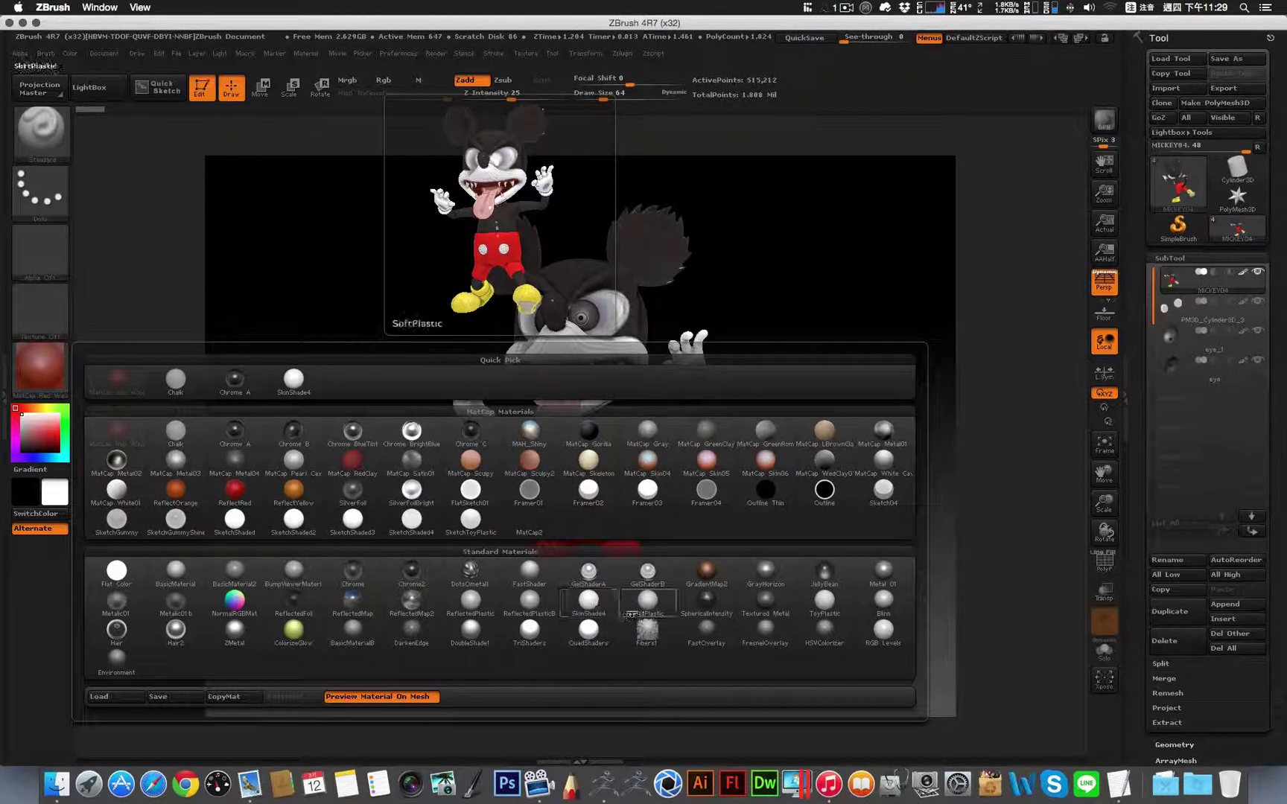
click(593, 597)
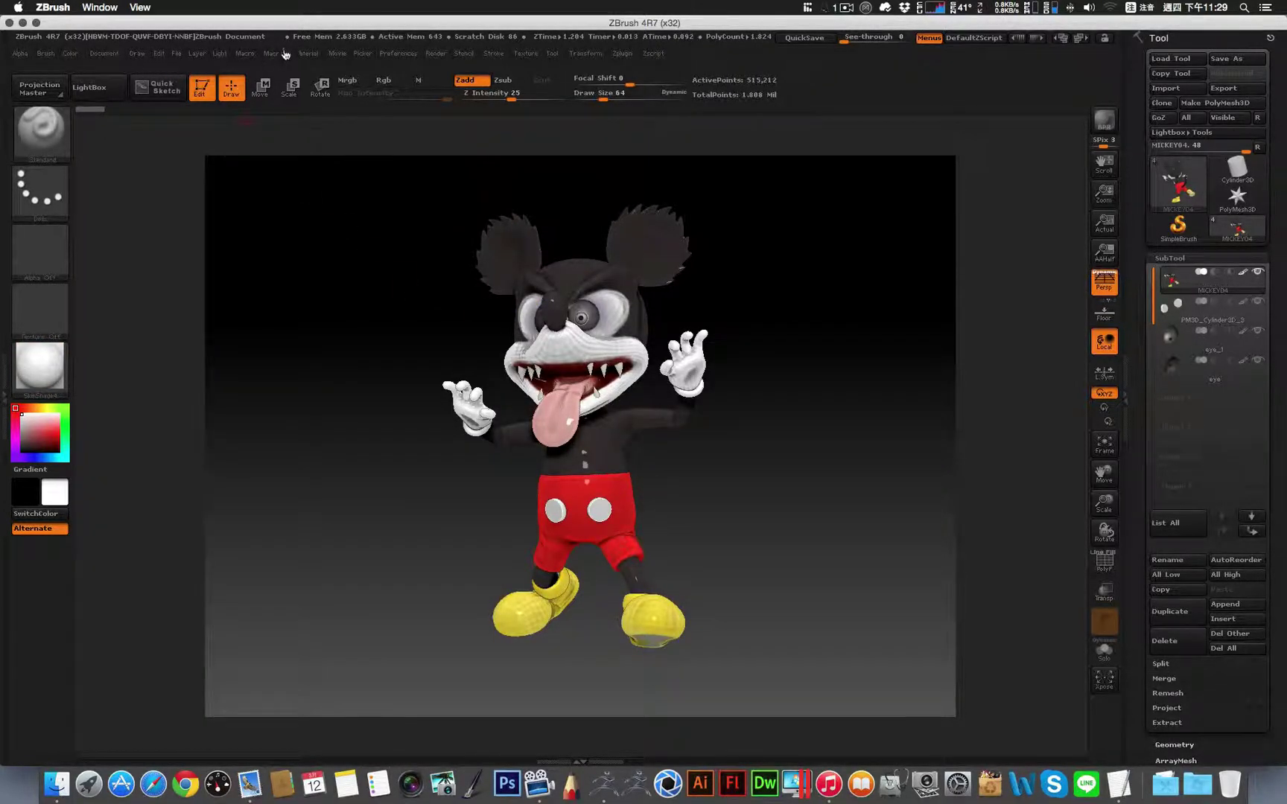
click(432, 80)
click(465, 80)
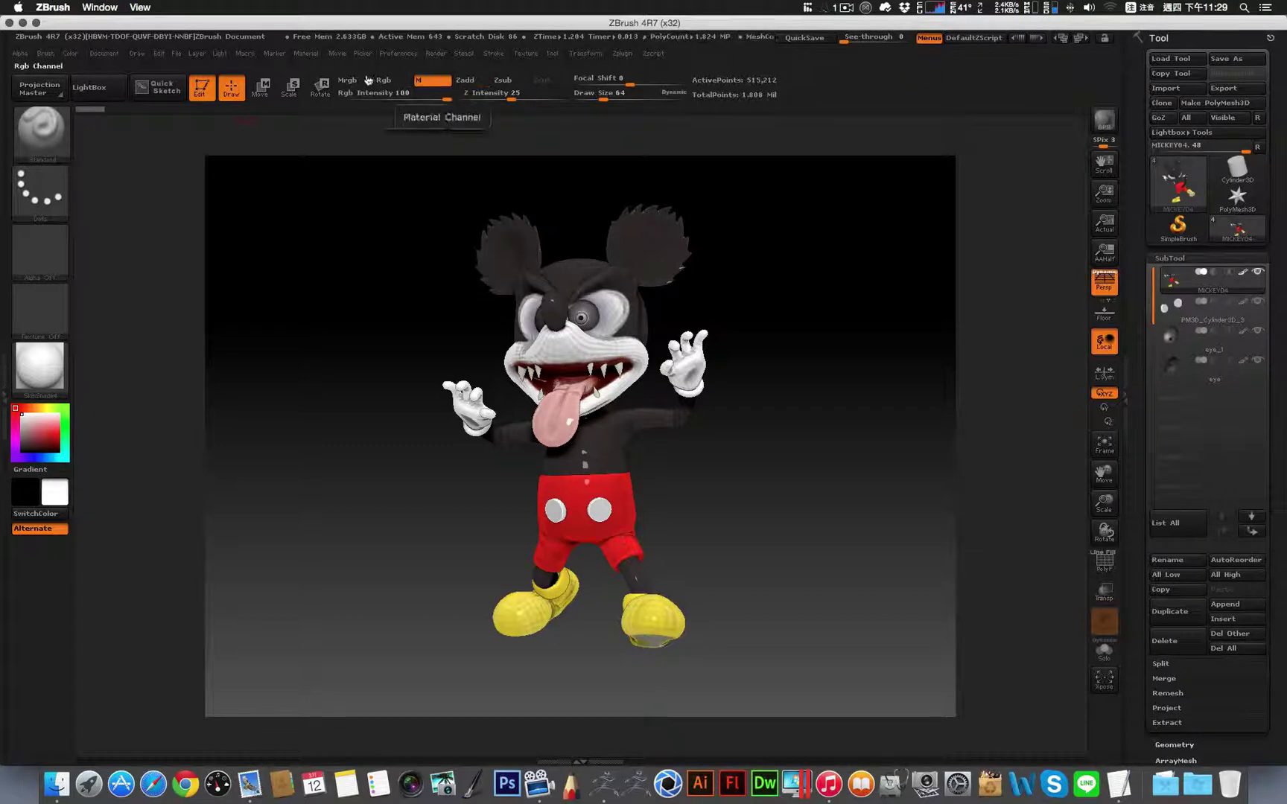
click(70, 54)
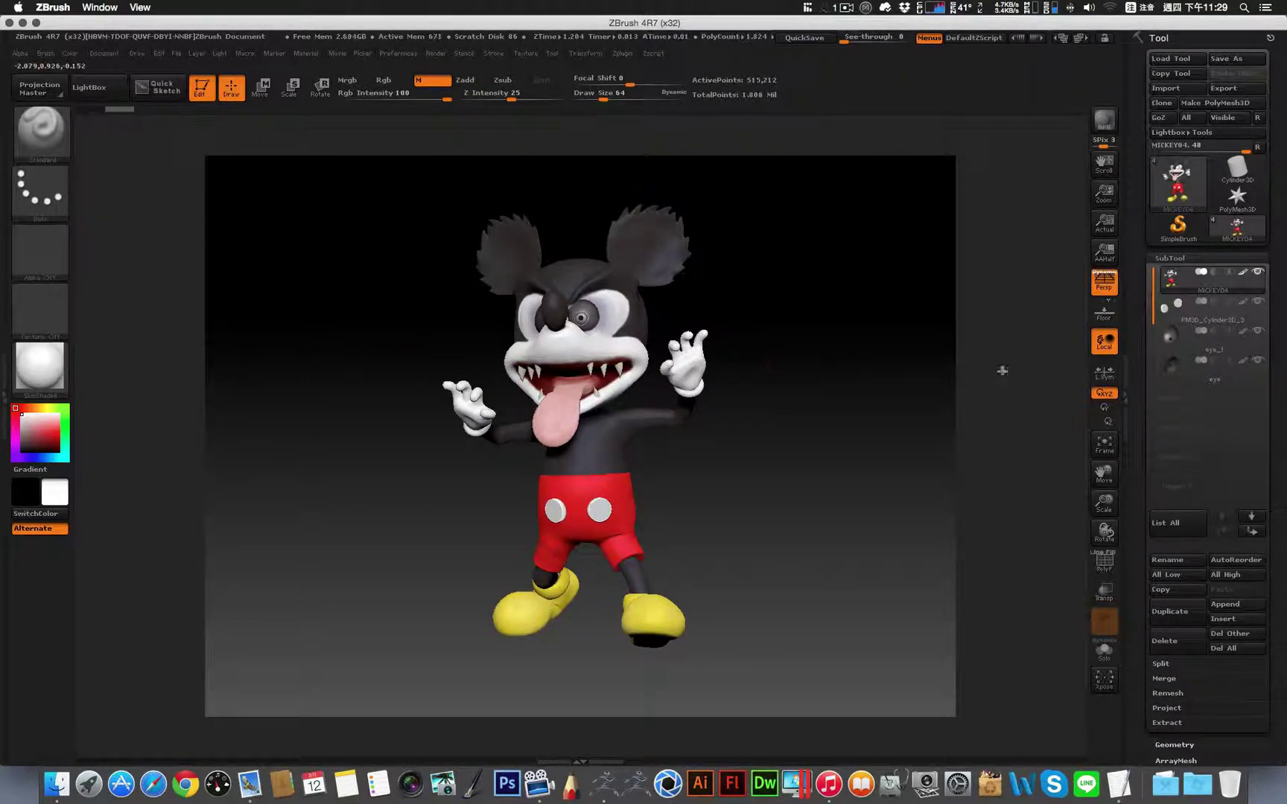
mouse_move(1179, 313)
Step: MergeDown the cylinder subtool into the Mickey body, then select the eye_1 subtool
drag(1150, 520, 1141, 481)
scroll(1142, 481, down, 5)
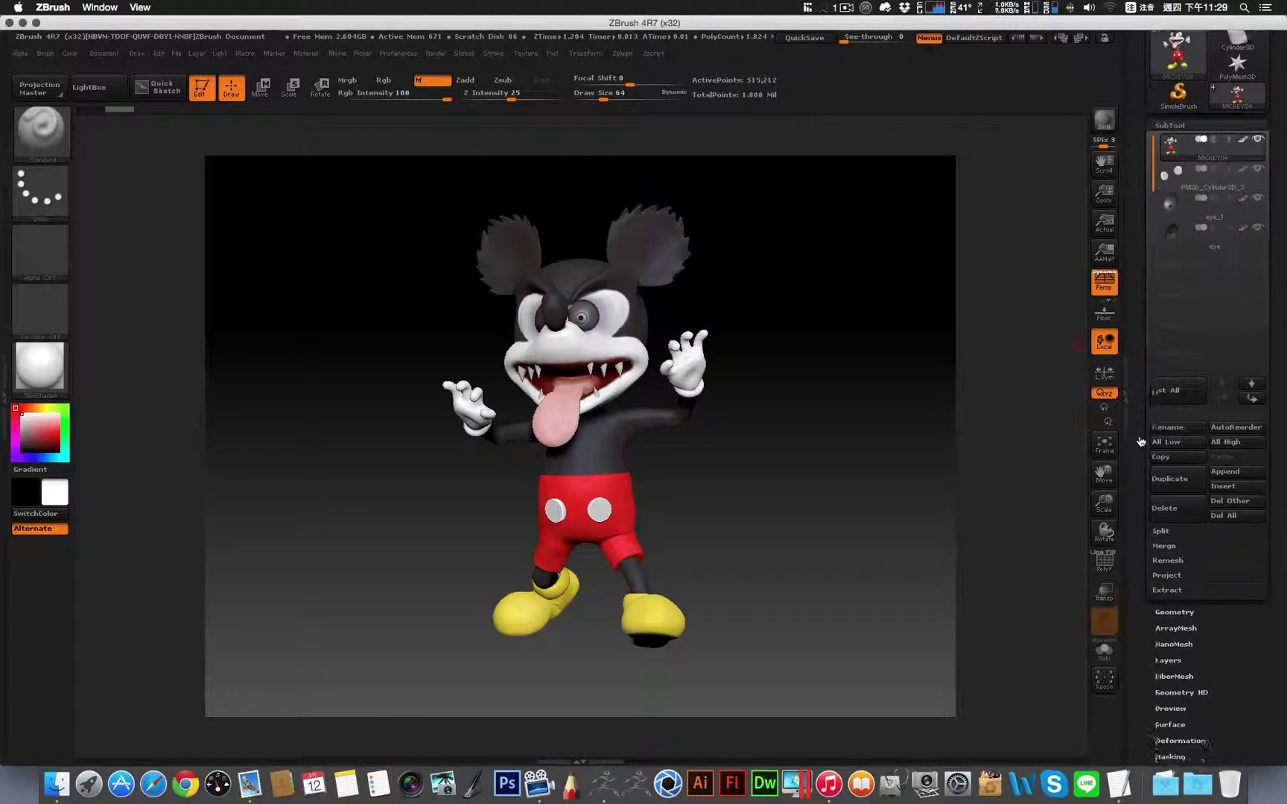
click(1168, 552)
click(1169, 565)
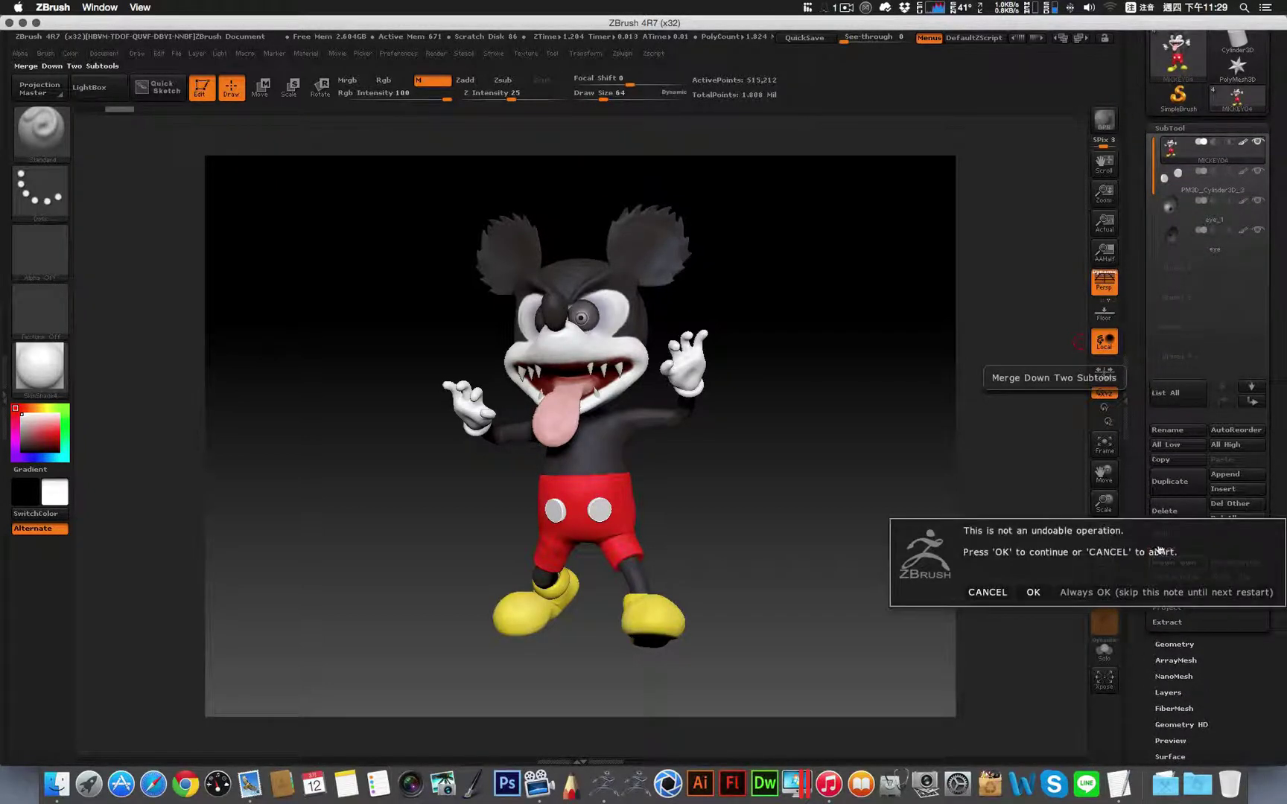
click(1041, 589)
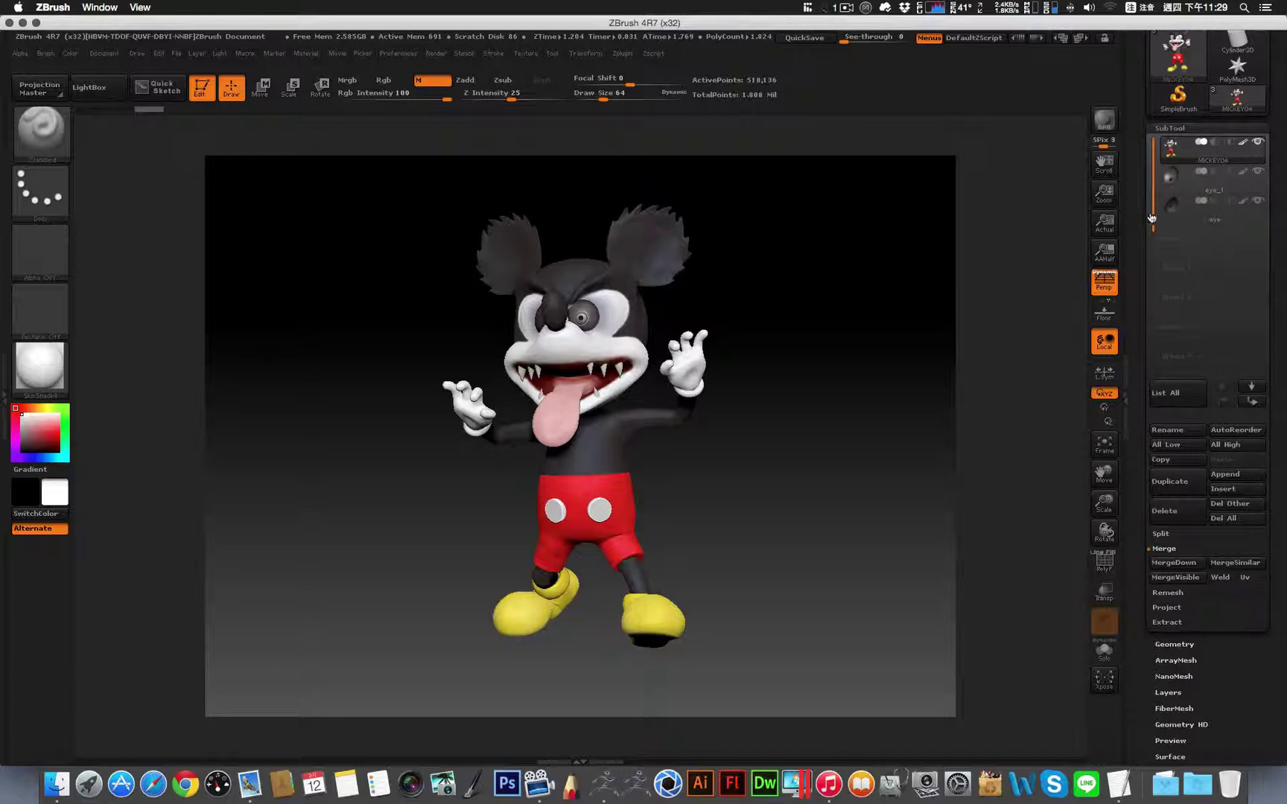
click(1166, 179)
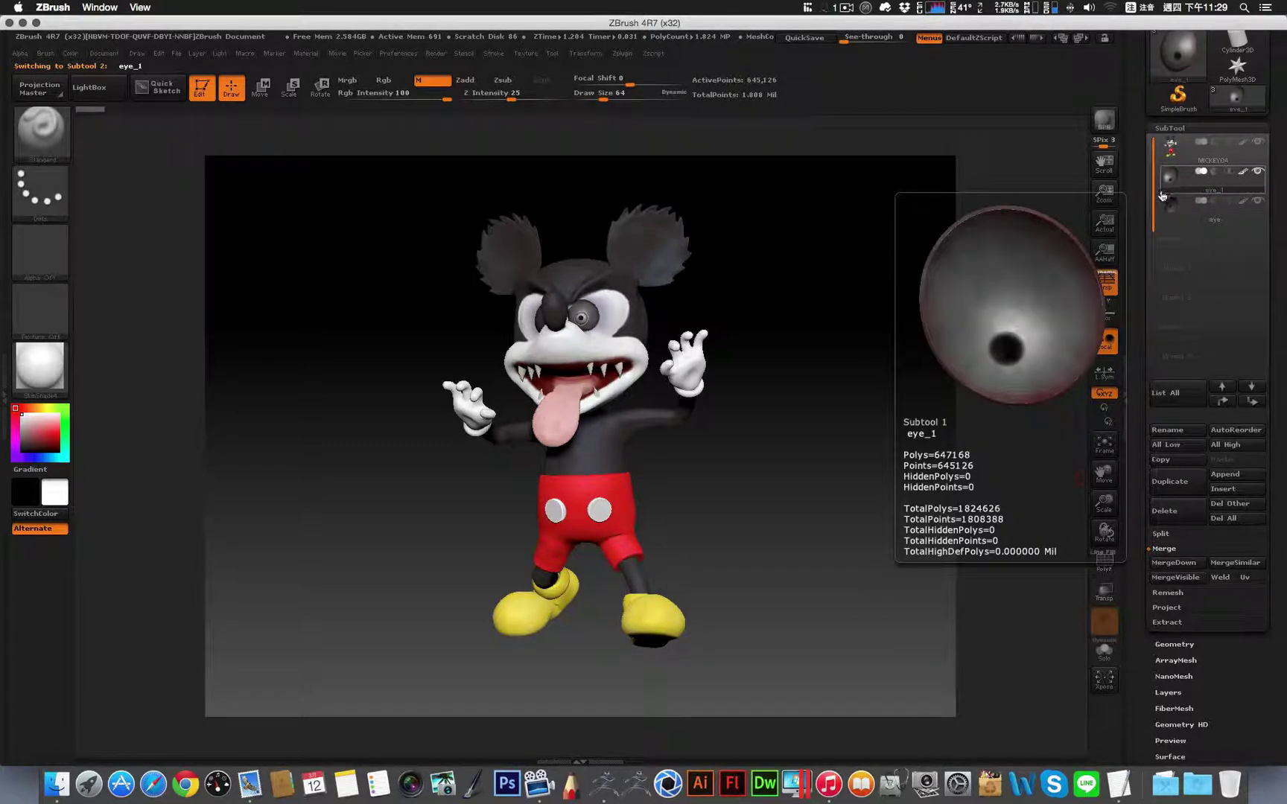
Step: Make ToyPlastic the current material and select the eye subtool
click(49, 374)
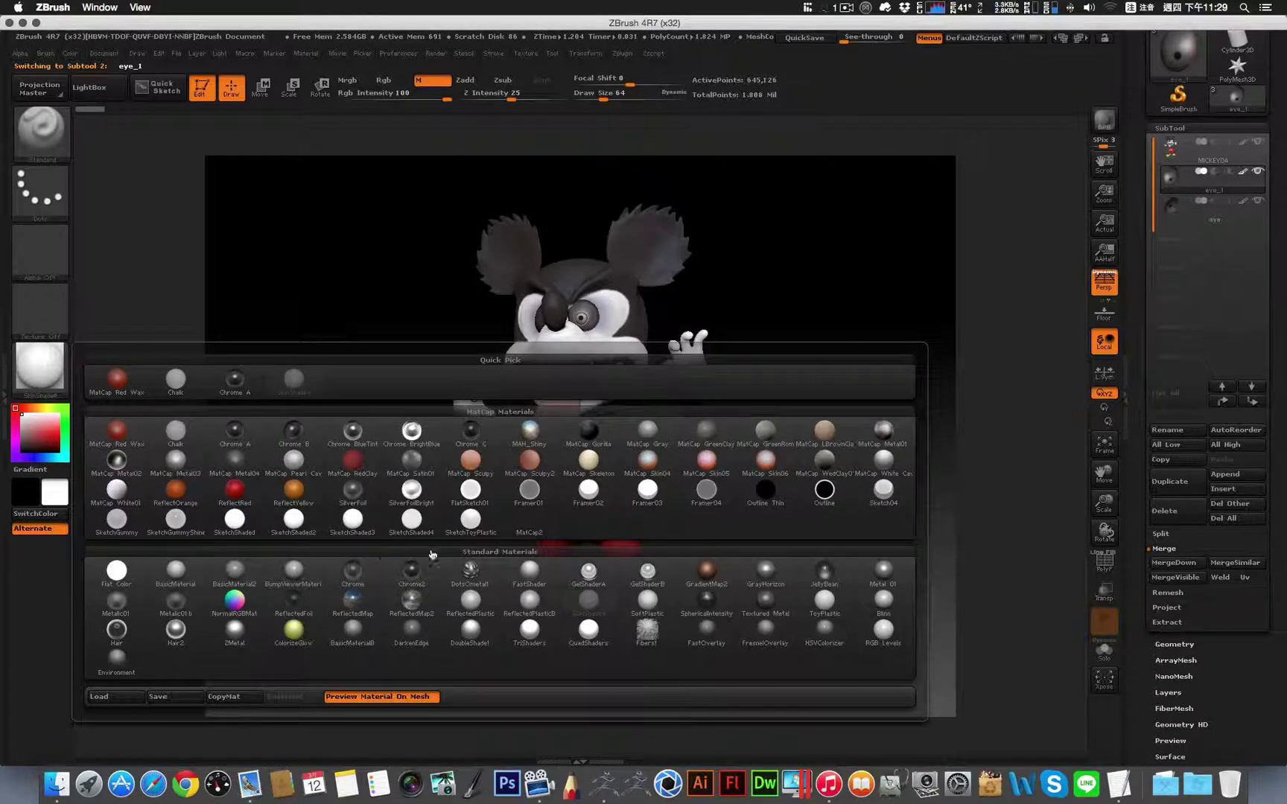
mouse_move(646, 632)
click(824, 600)
click(1170, 212)
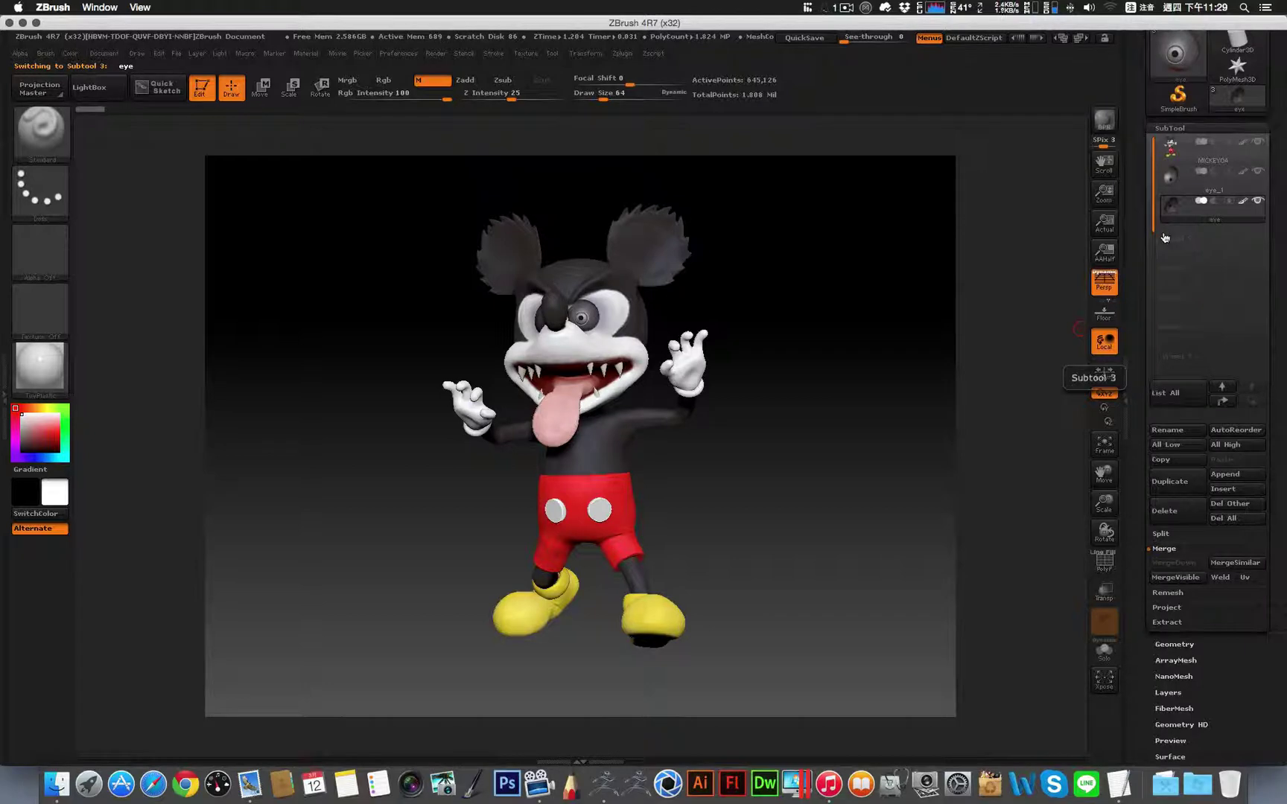
Step: Fill both eye subtools with ToyPlastic, then make the MICKEY04 body the active subtool
click(73, 56)
click(124, 318)
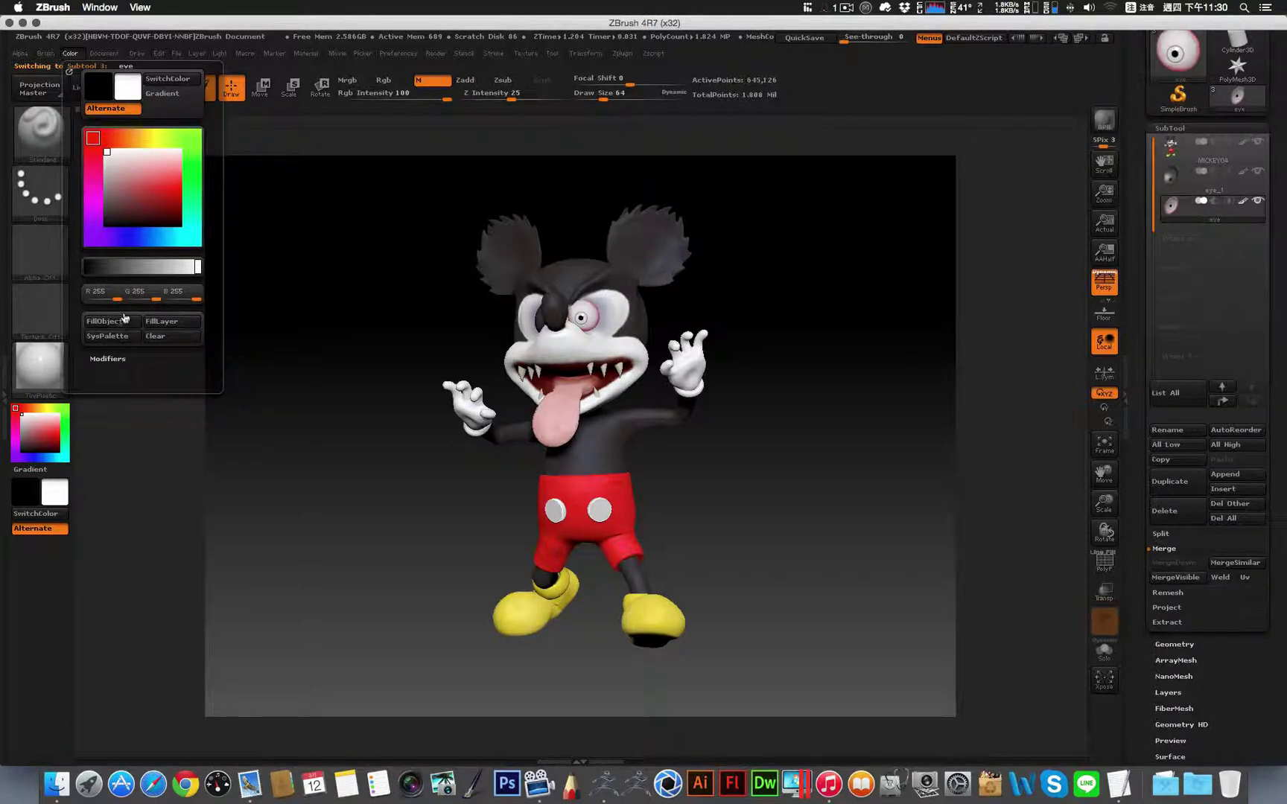
click(1184, 180)
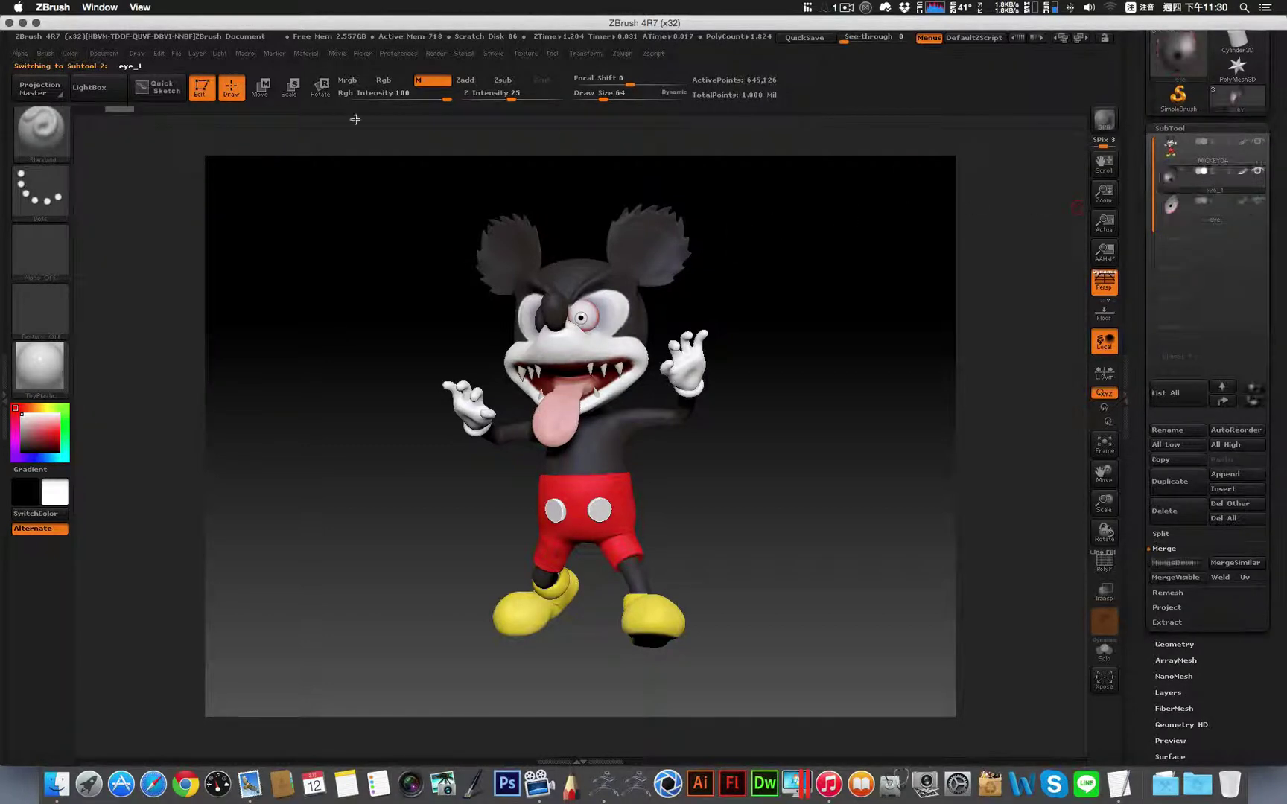
click(76, 56)
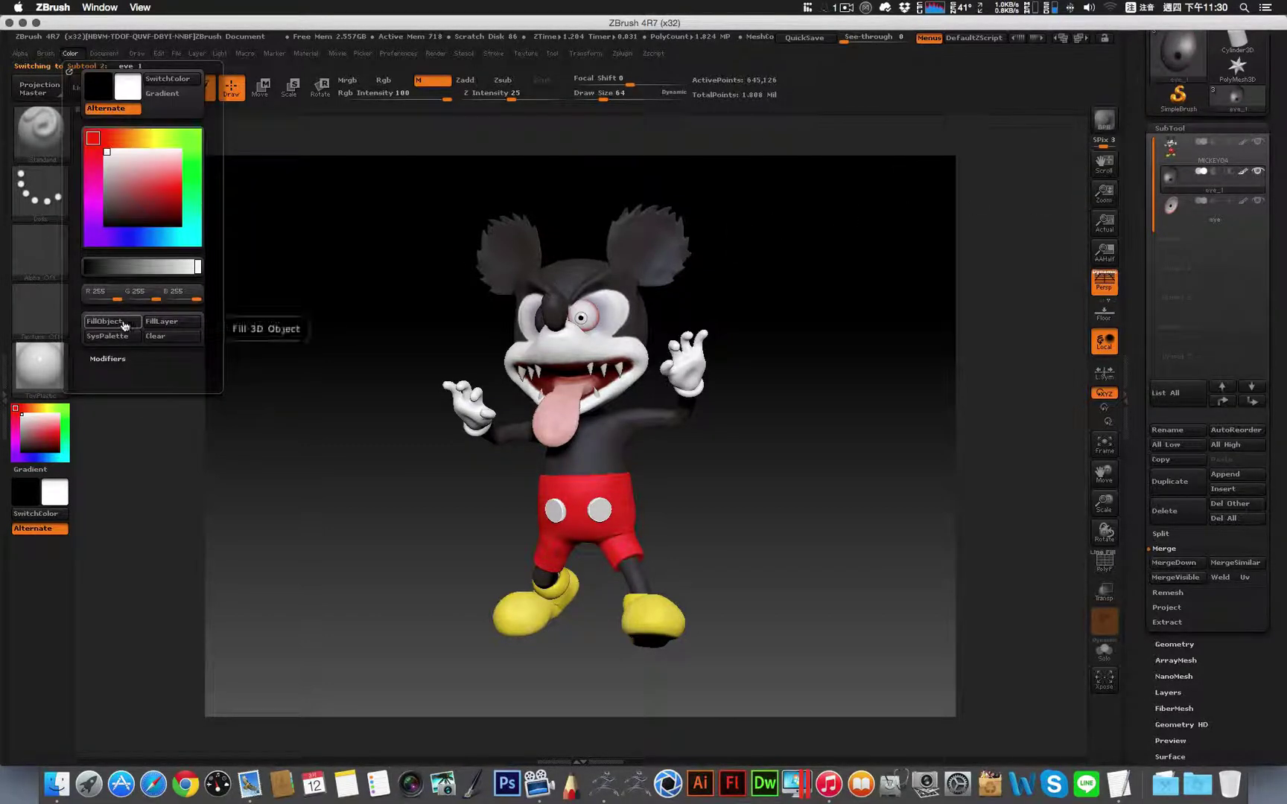
click(119, 321)
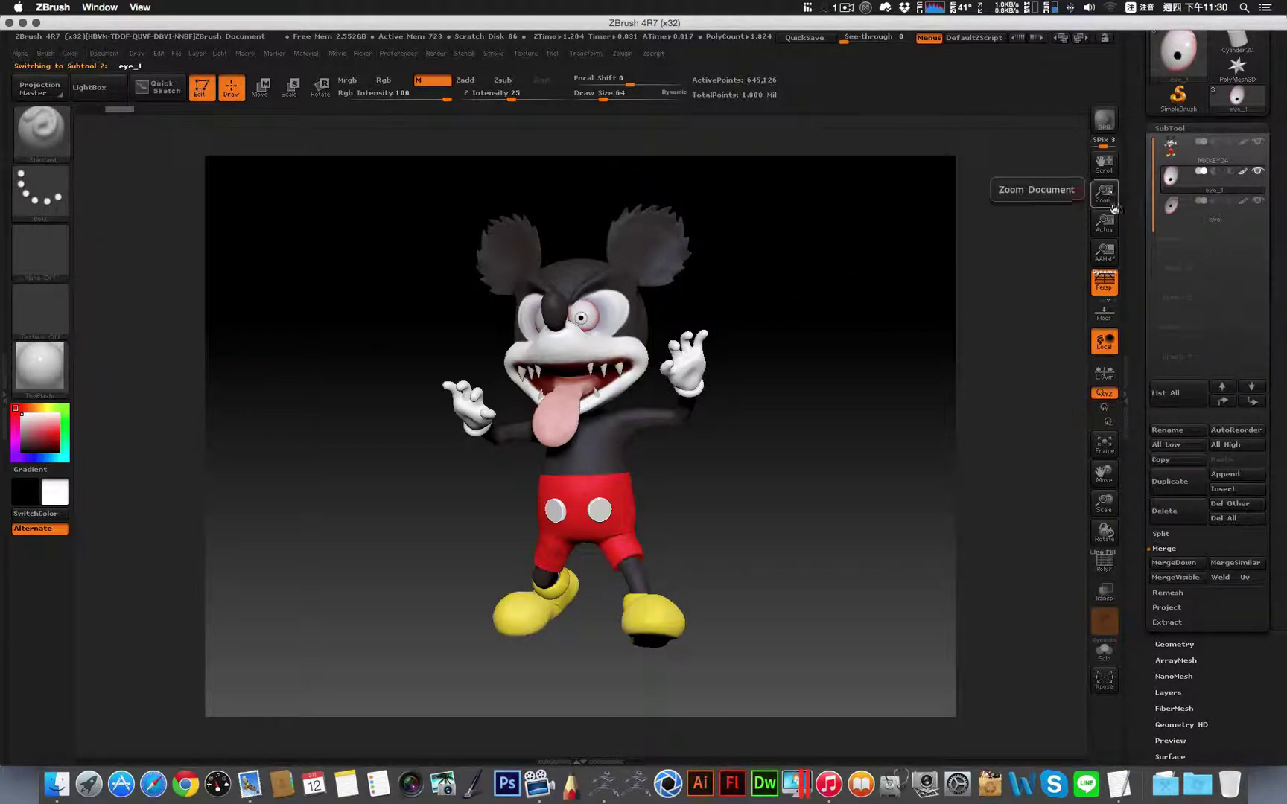
mouse_move(1168, 190)
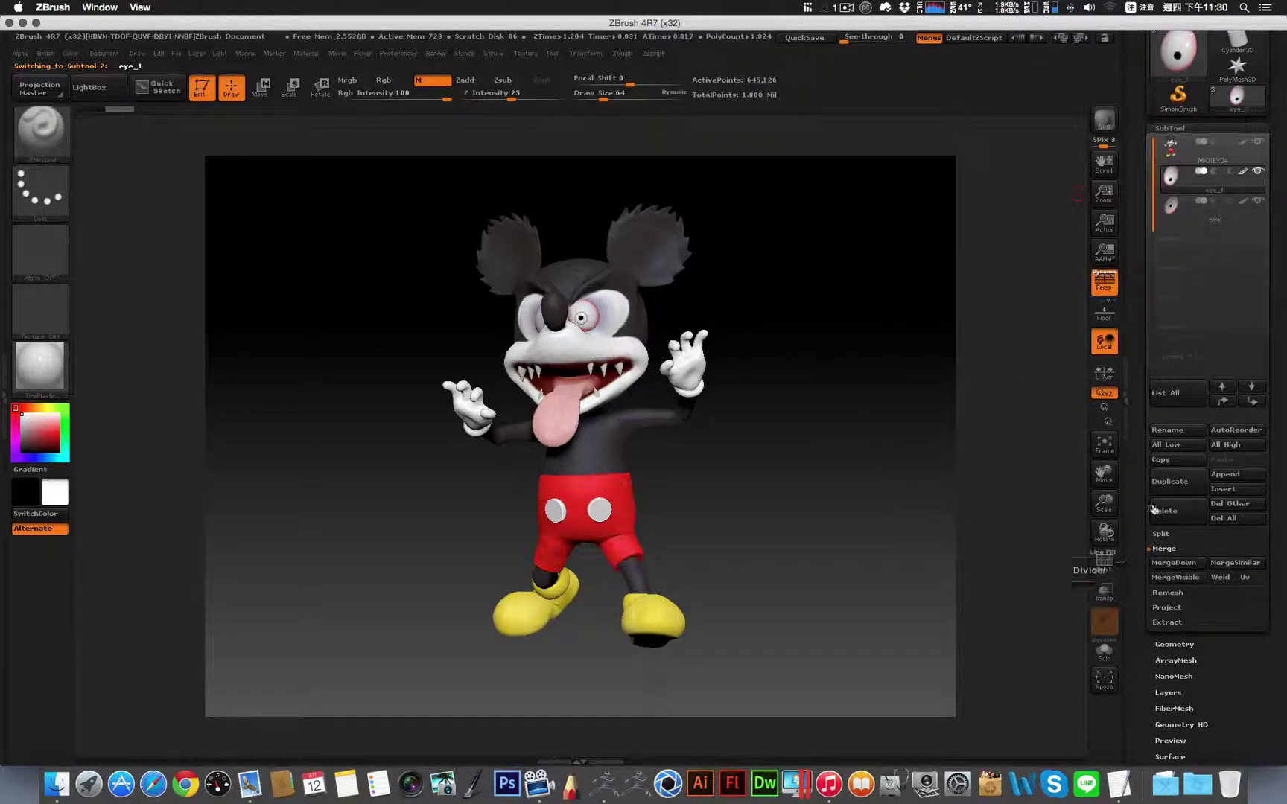
click(1177, 152)
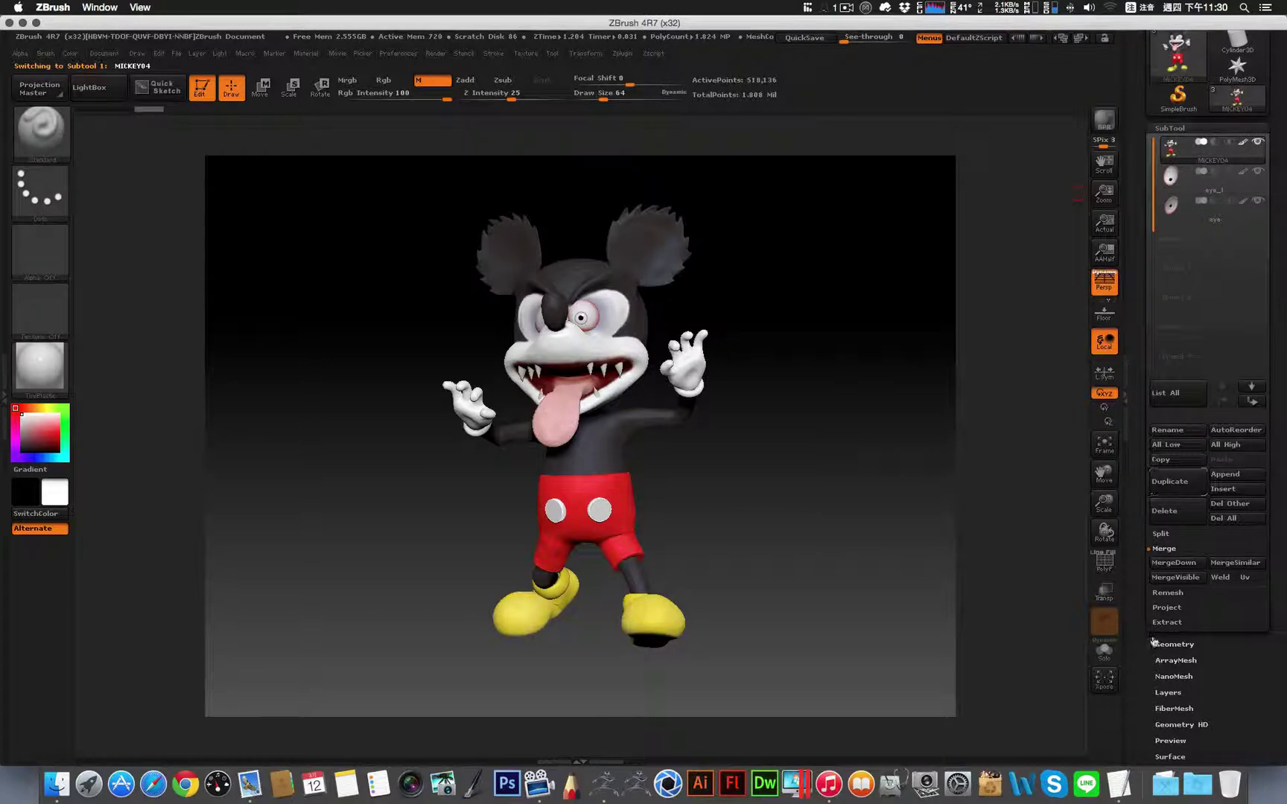
Step: Merge both eye subtools down into MICKEY04, accepting the warning, and collapse the SubTool list
click(1177, 574)
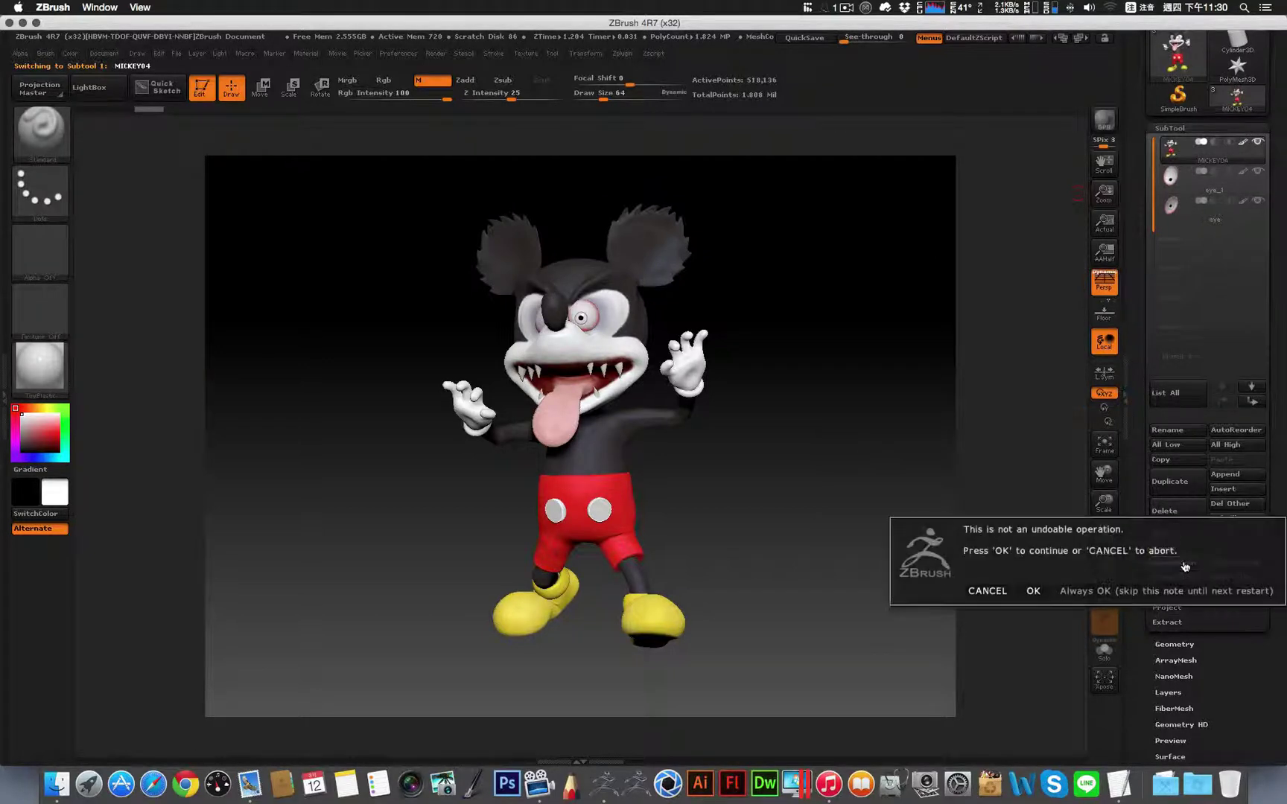
click(1087, 590)
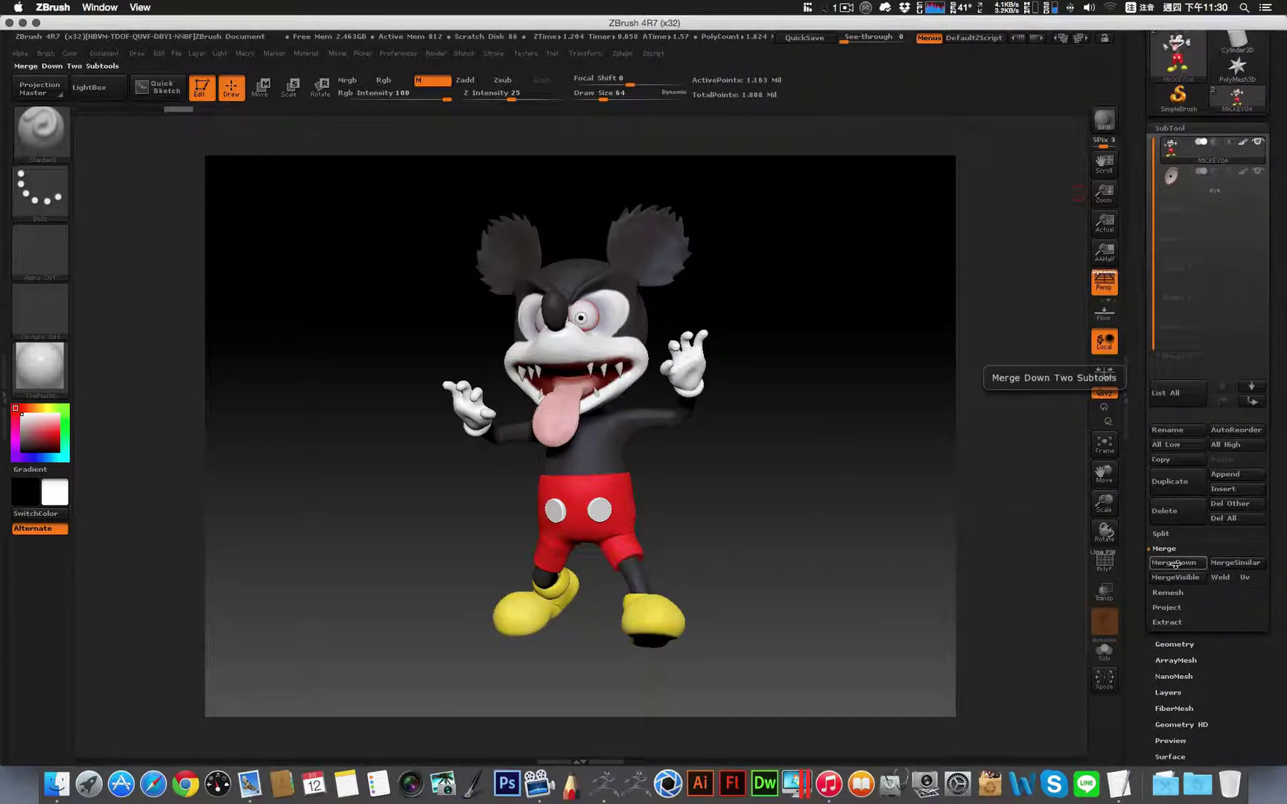
click(1175, 564)
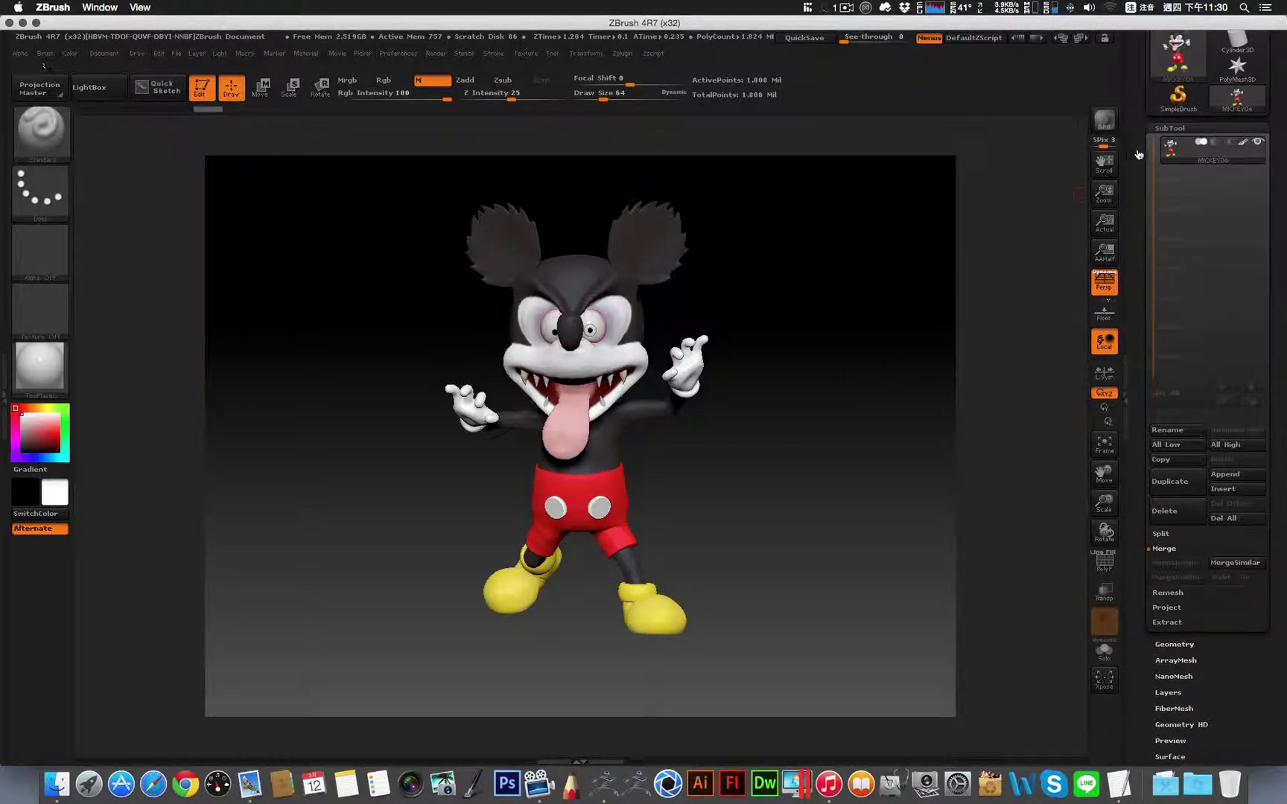
click(1183, 131)
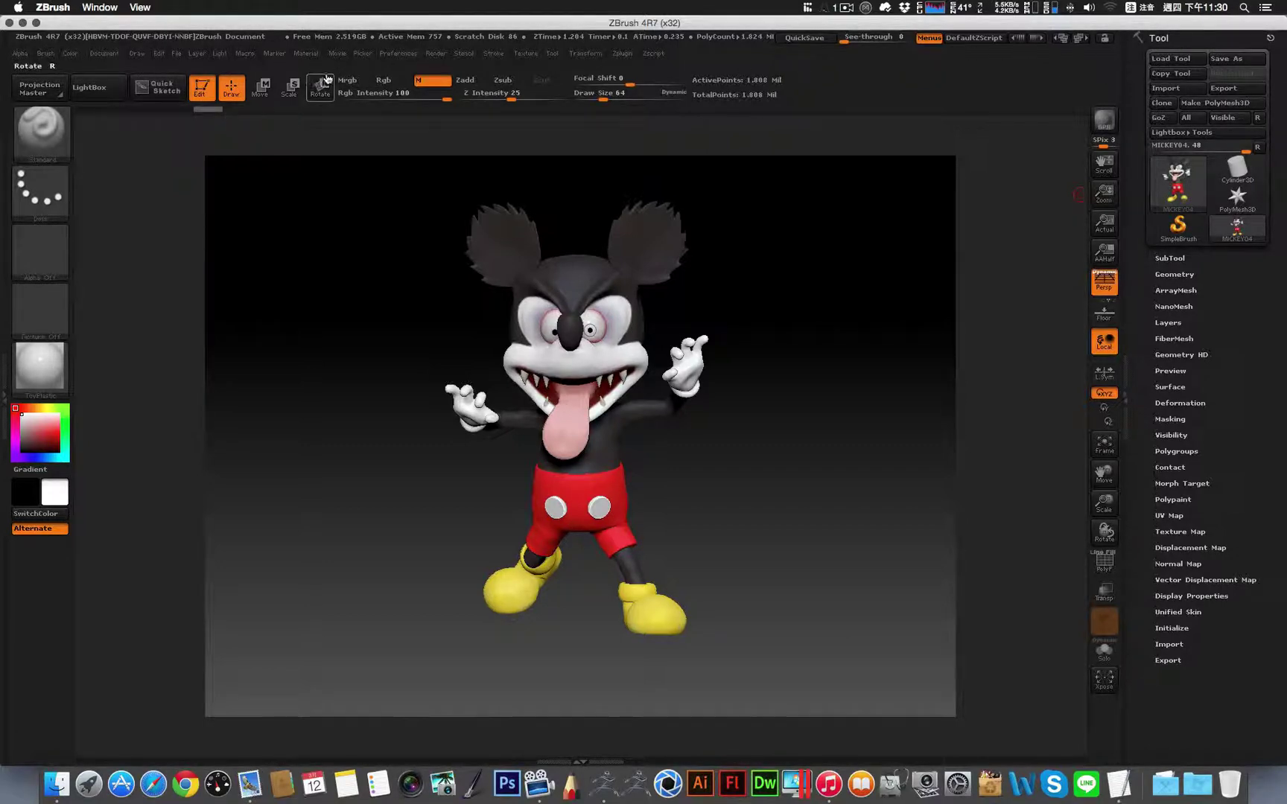
Step: Dock the Light palette, move the main light slightly left and set its intensity to about 0.82
click(220, 55)
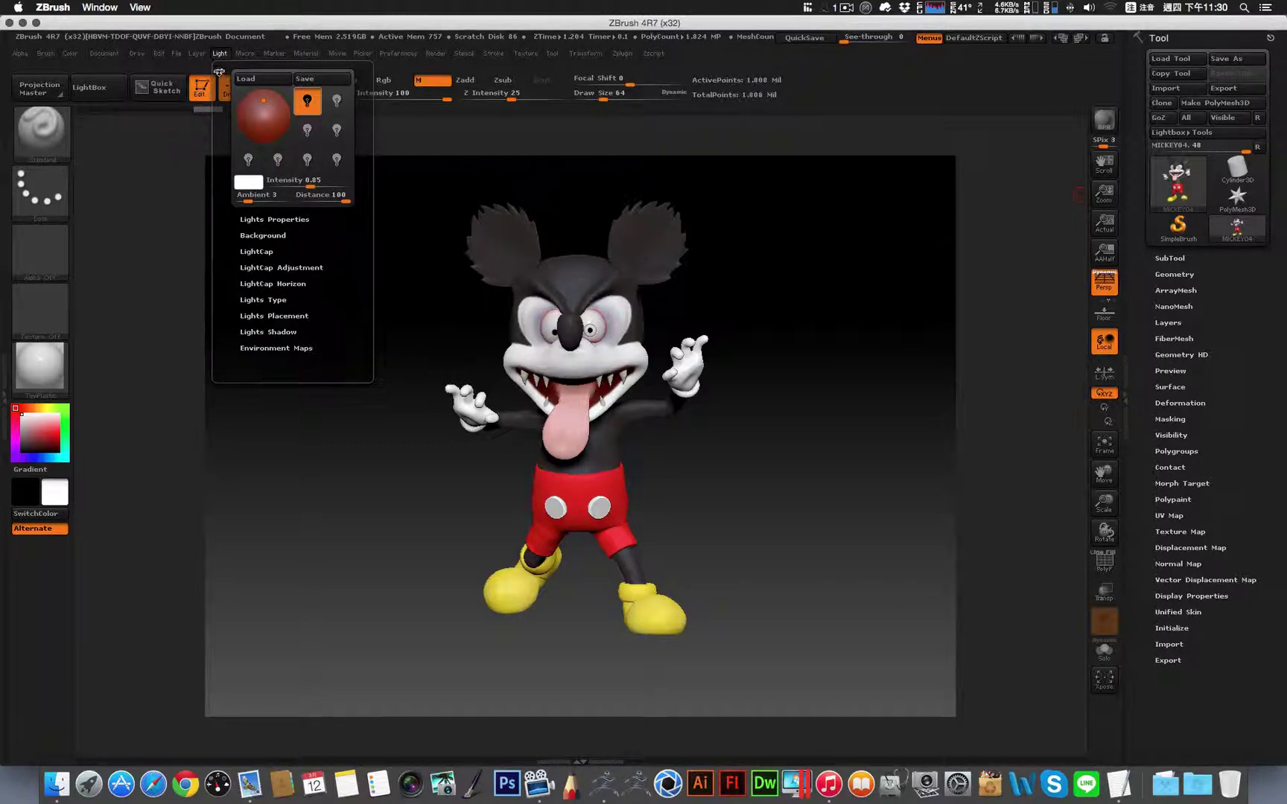
click(219, 72)
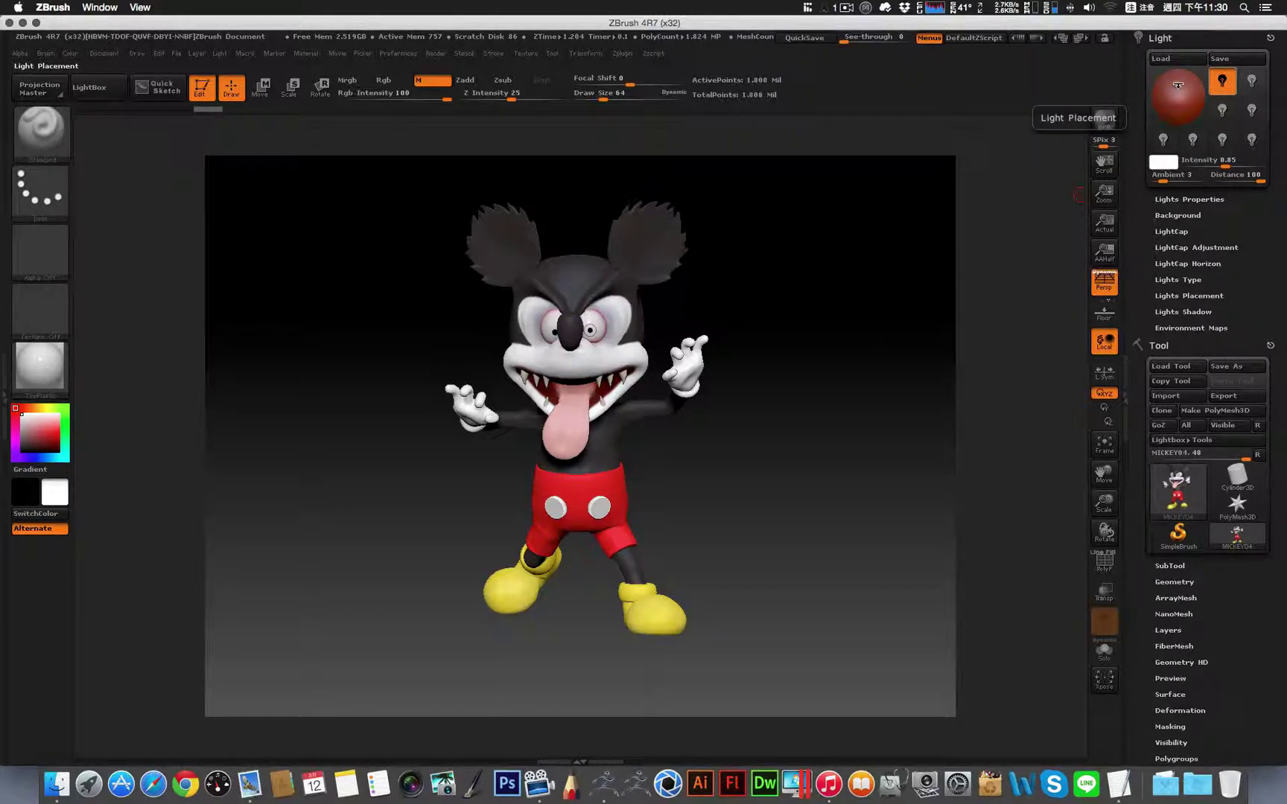
drag(1177, 85, 1170, 88)
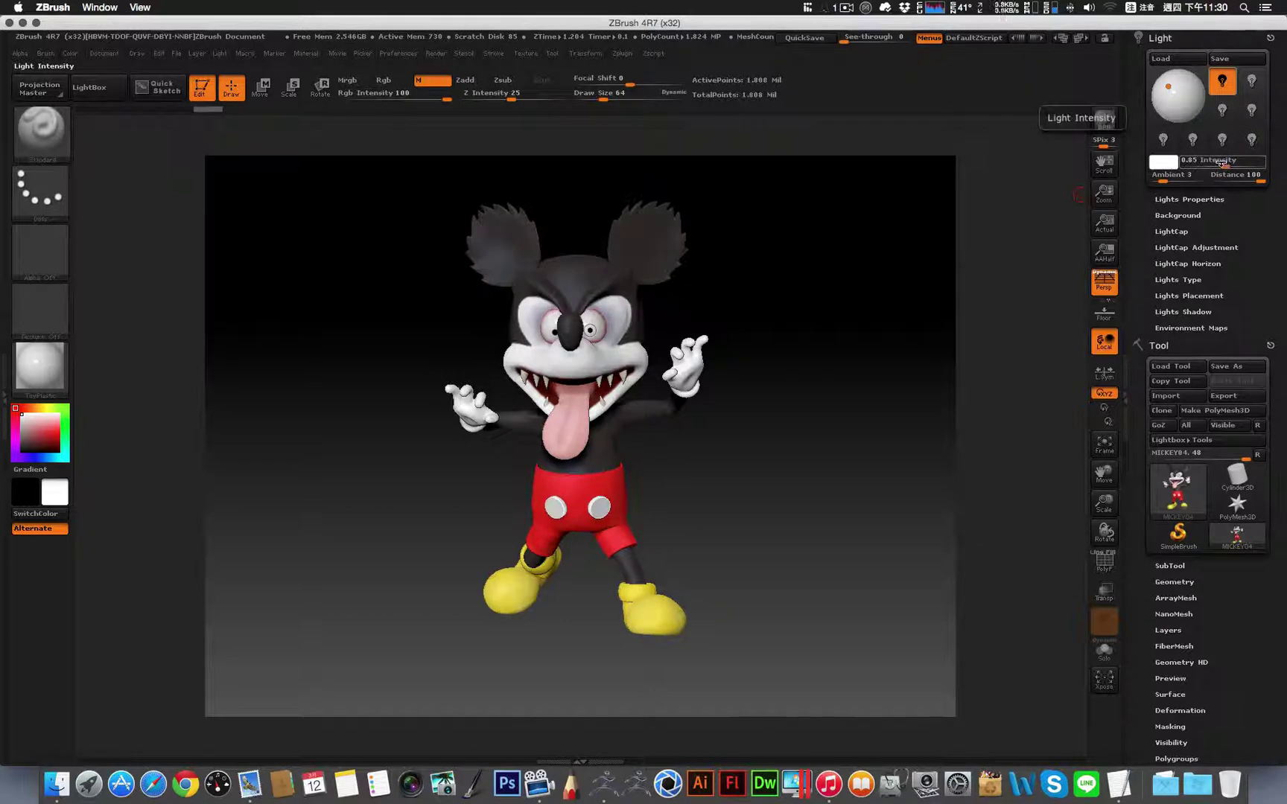
drag(1225, 163, 1221, 167)
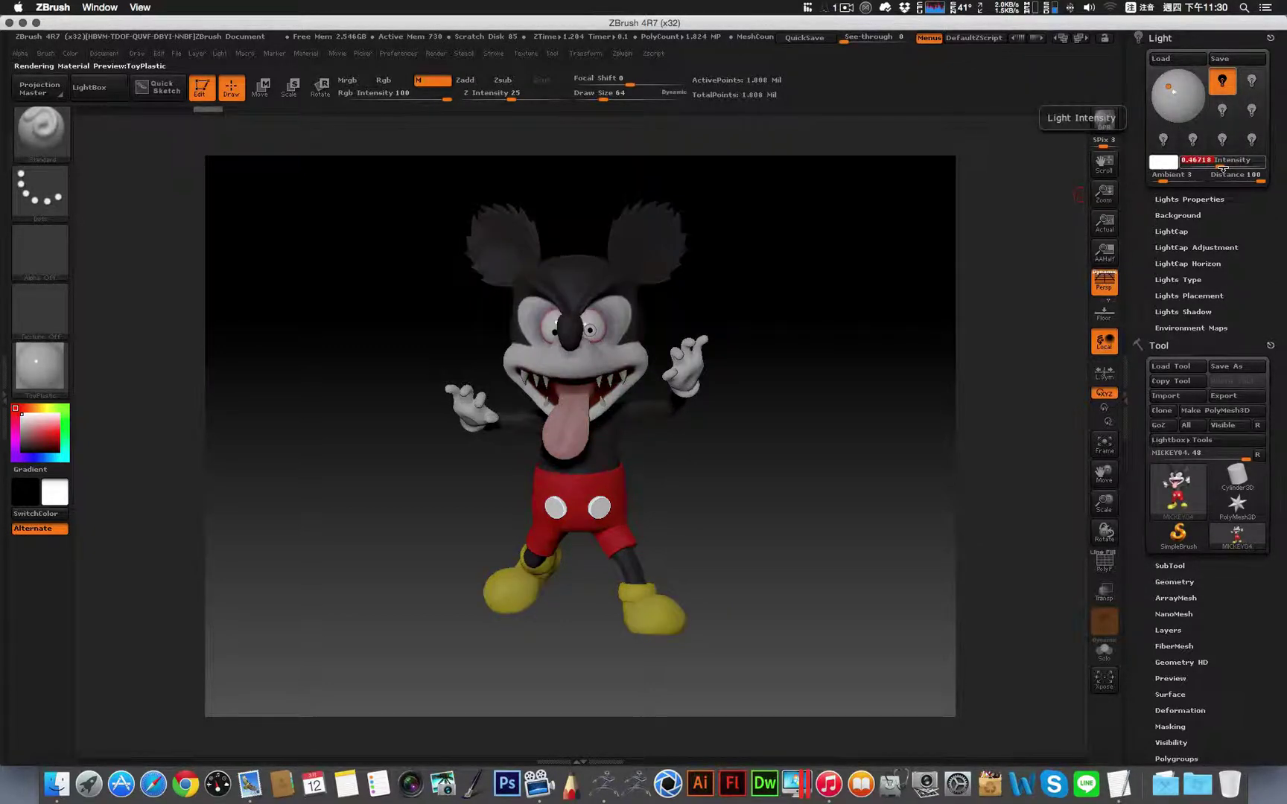
drag(1222, 171, 1221, 164)
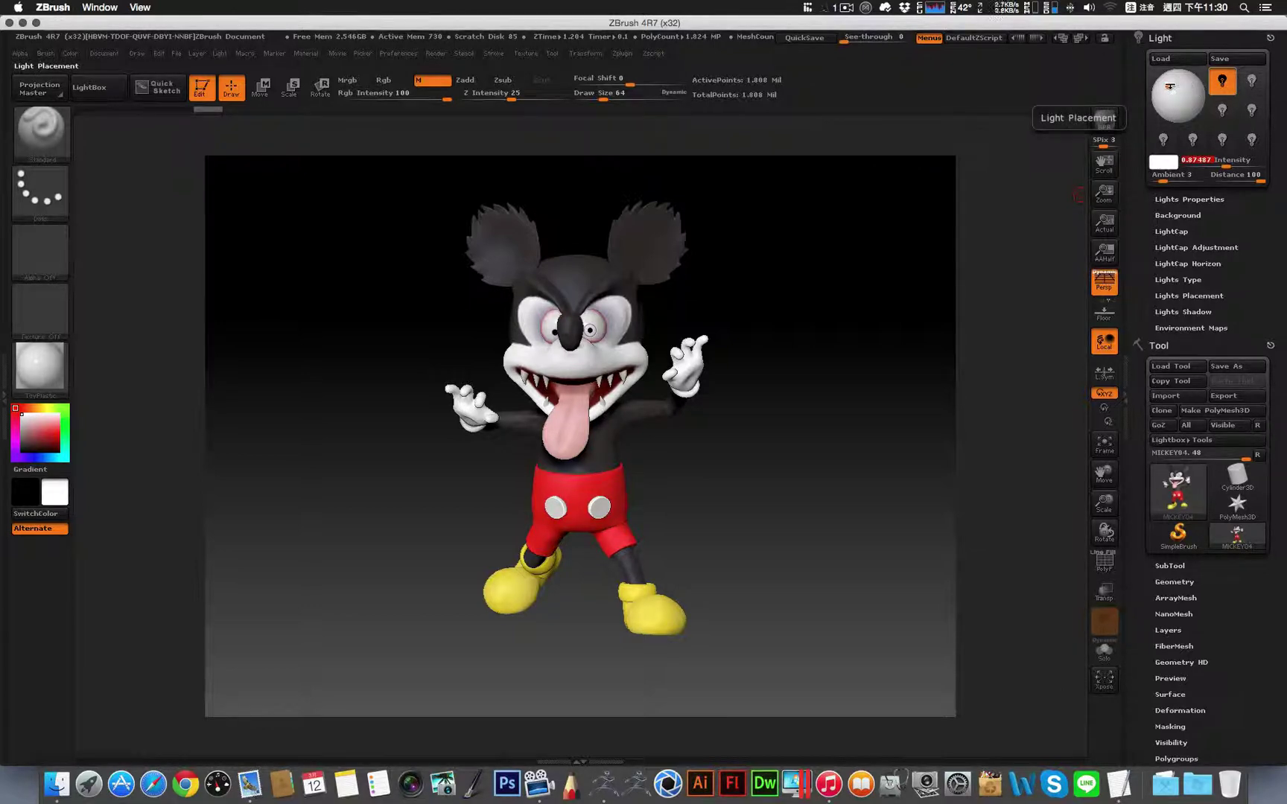
click(1169, 87)
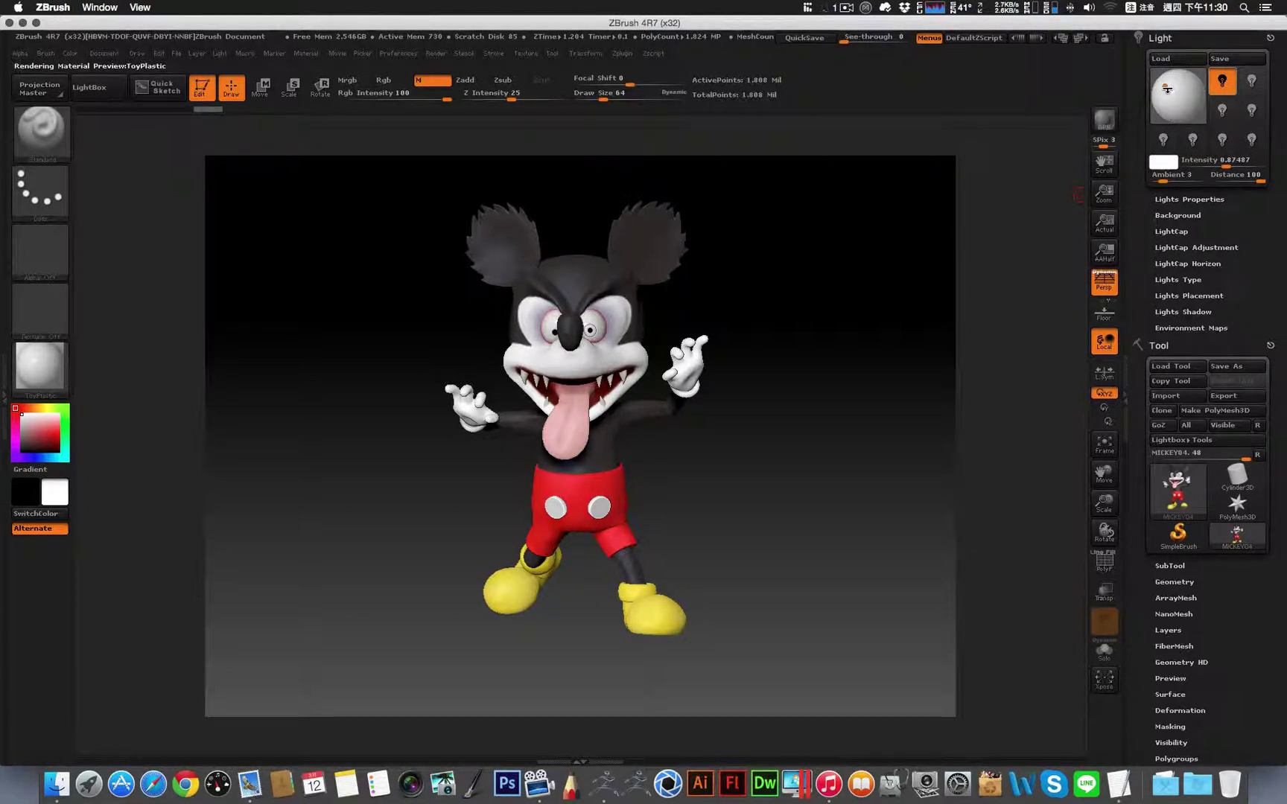
Step: Switch on the second light and dim its intensity almost to zero
click(1252, 83)
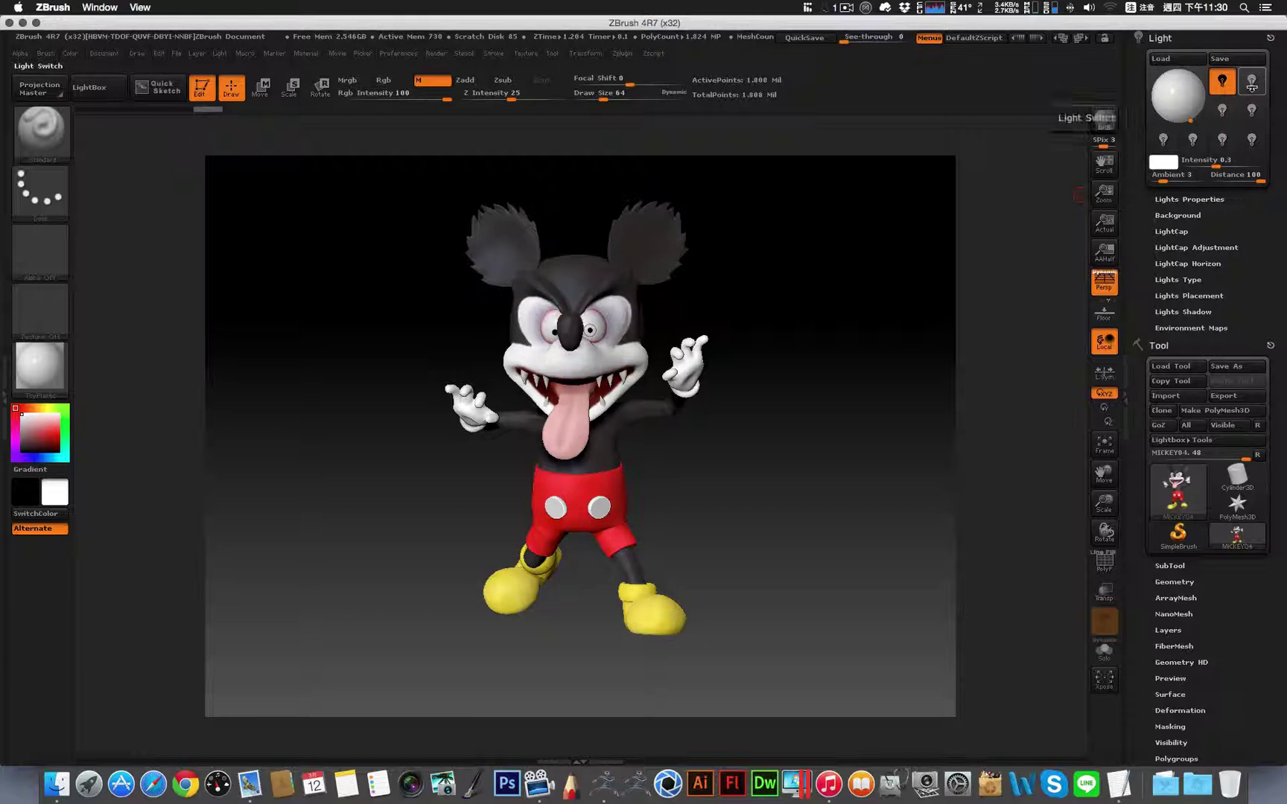
click(1251, 83)
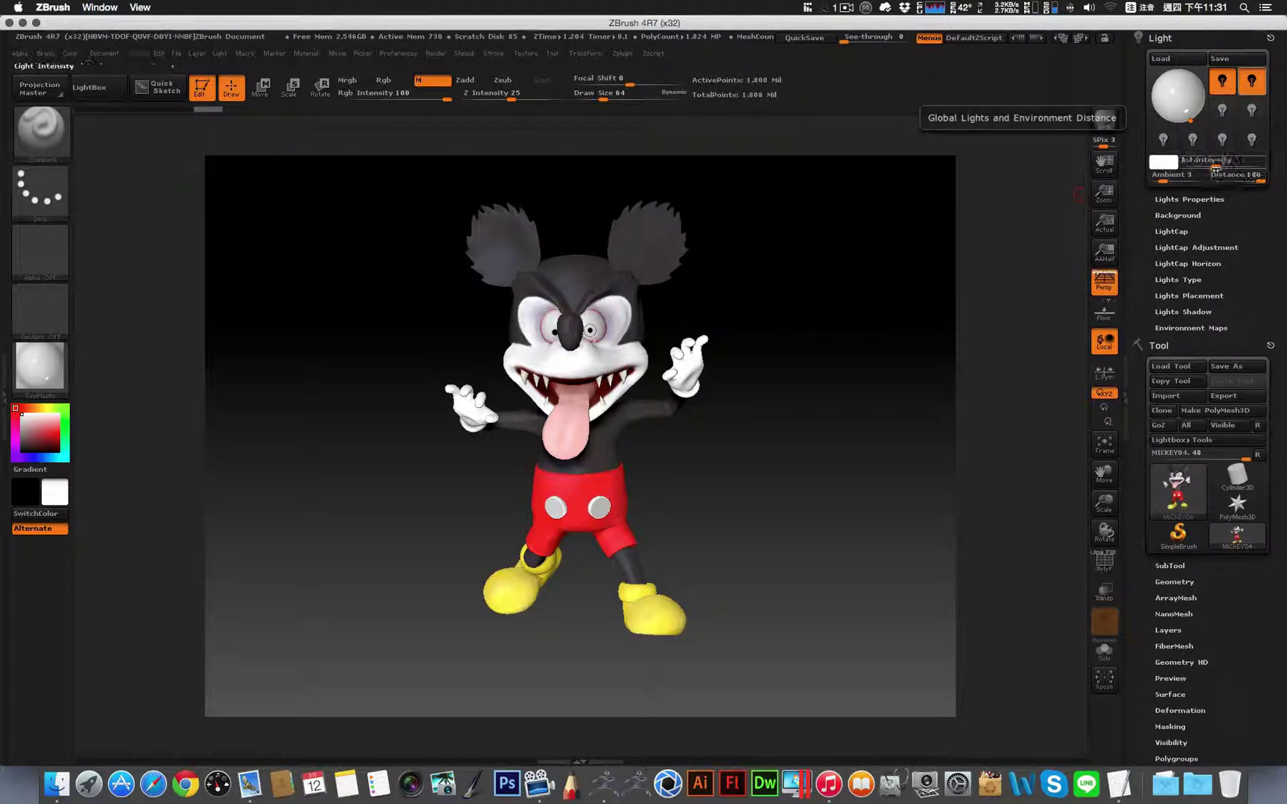
drag(1215, 167, 1200, 169)
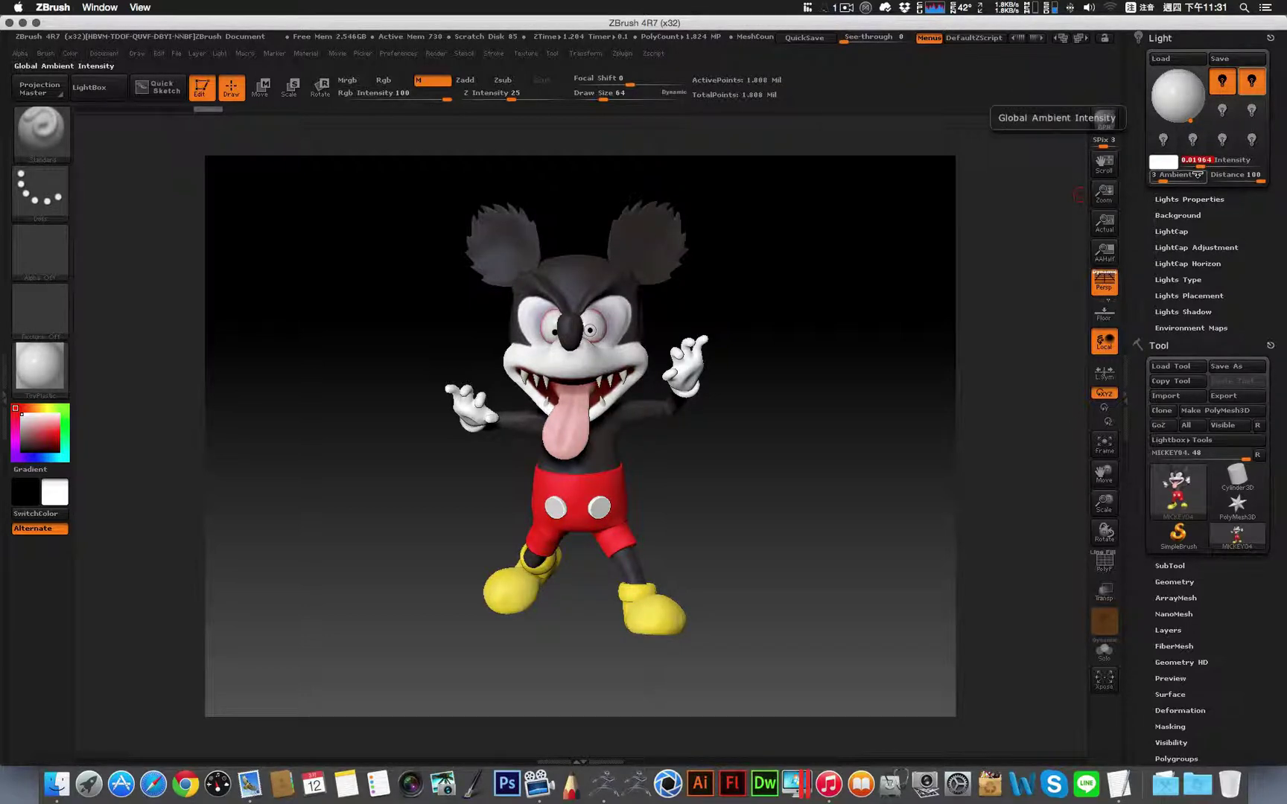
Step: Lower the Lights Shadow intensity, turn the model slightly and BPR-render it
click(1189, 312)
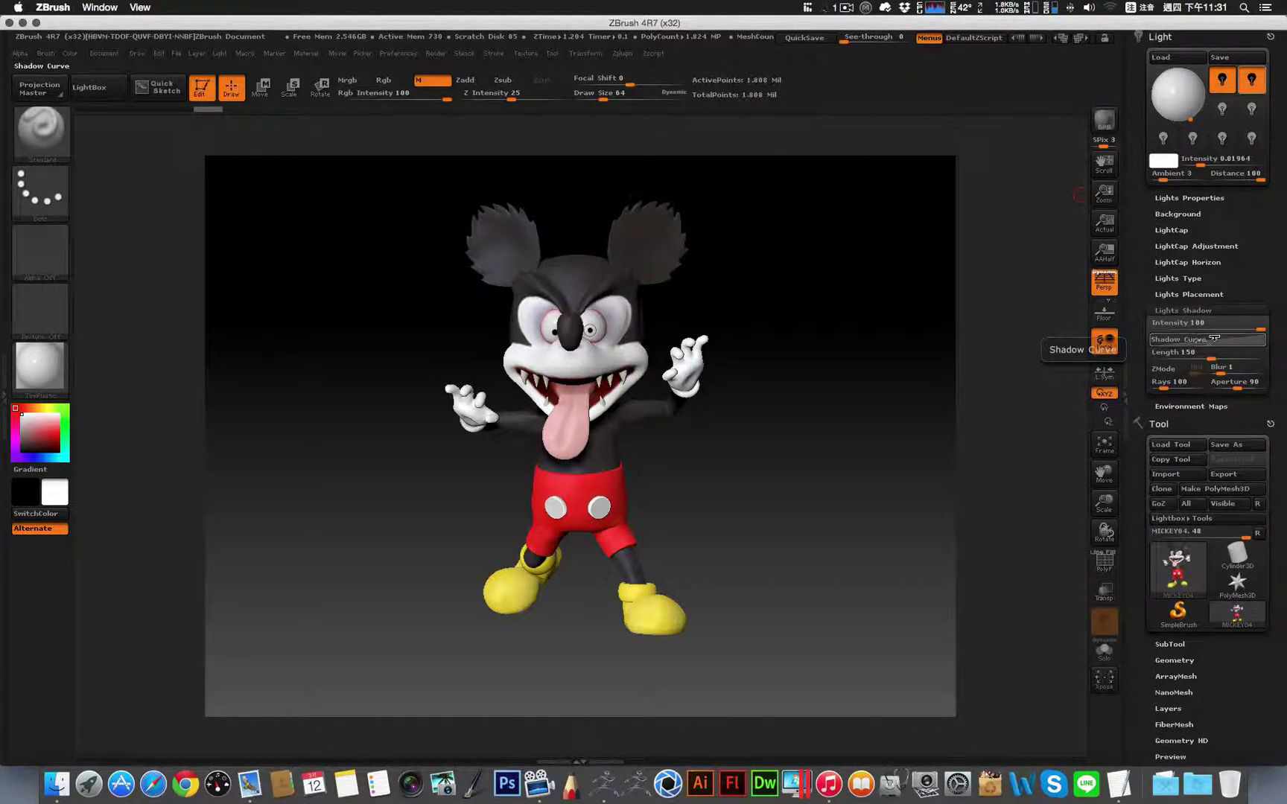
drag(1258, 326, 1142, 344)
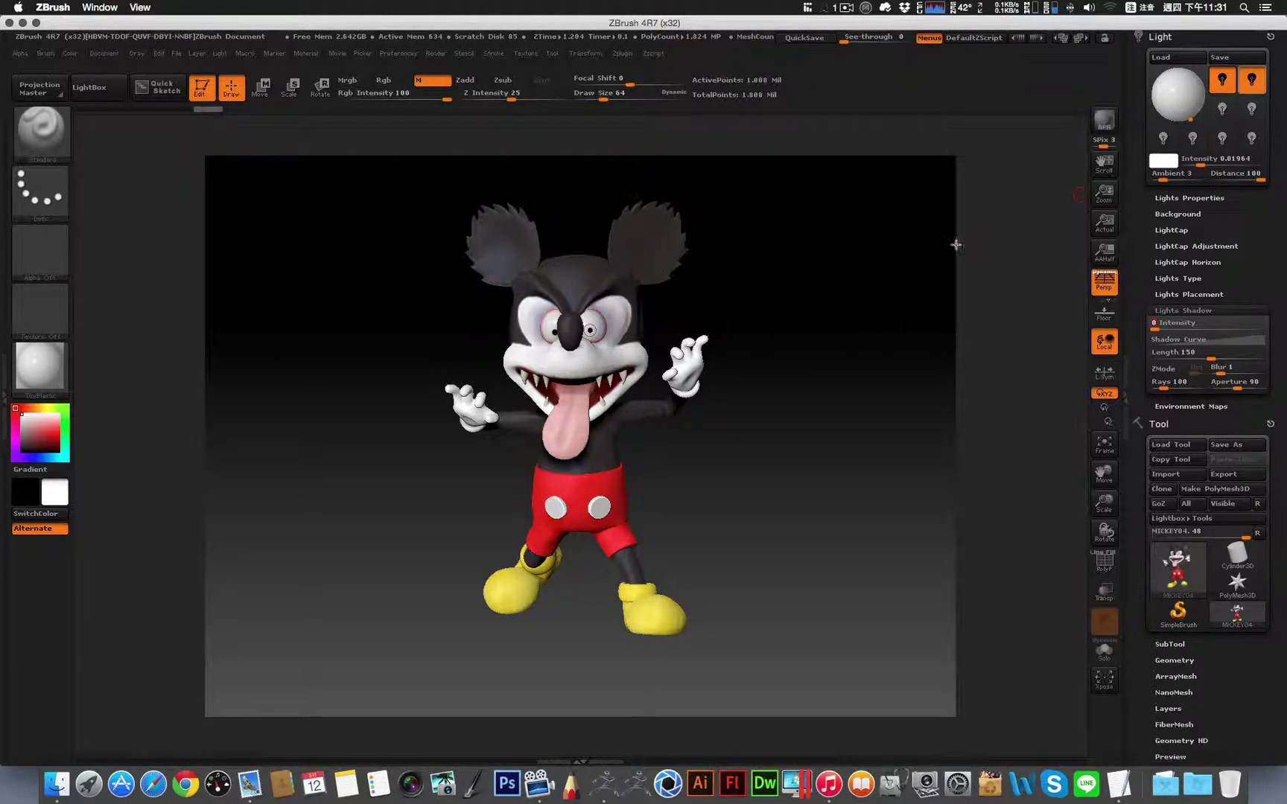
drag(914, 279, 903, 281)
click(1104, 121)
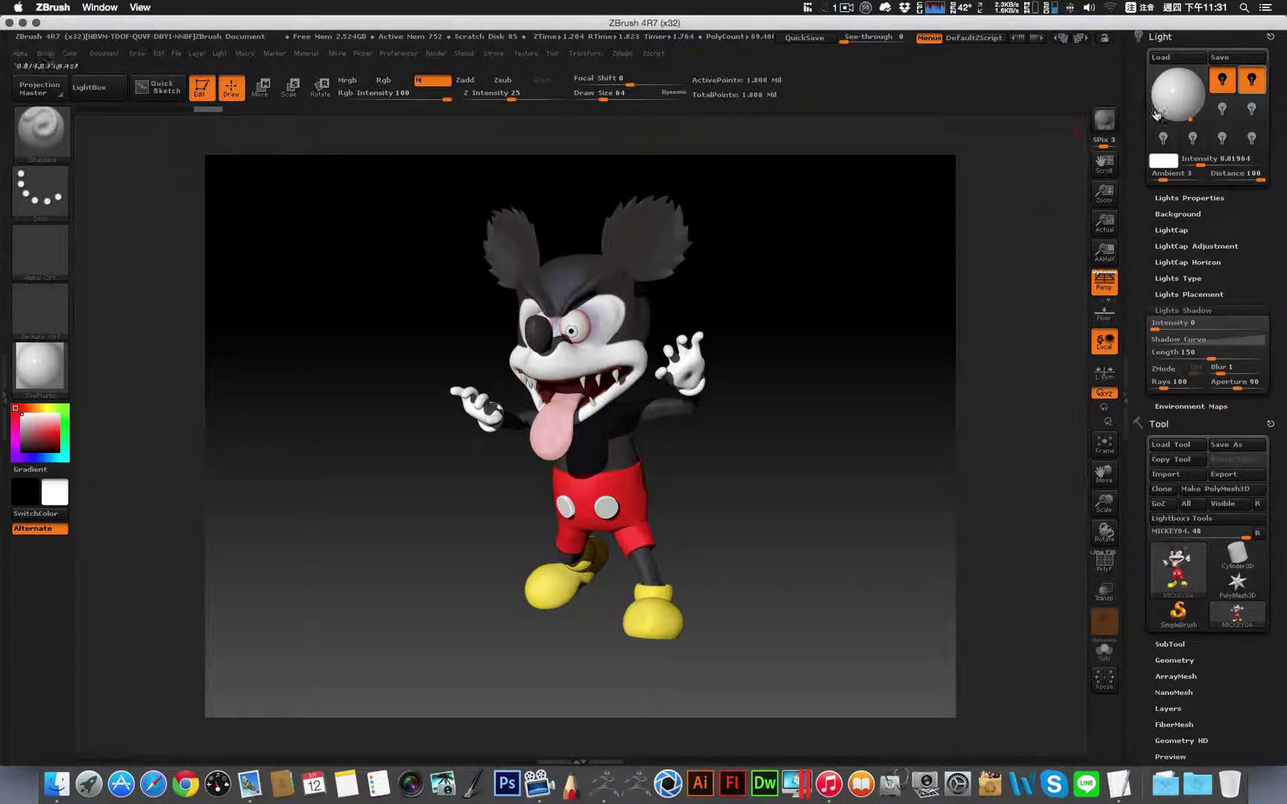
Step: Turn the model left, re-render with BPR, and set the main light intensity to about 0.58
drag(868, 330, 901, 307)
click(1104, 120)
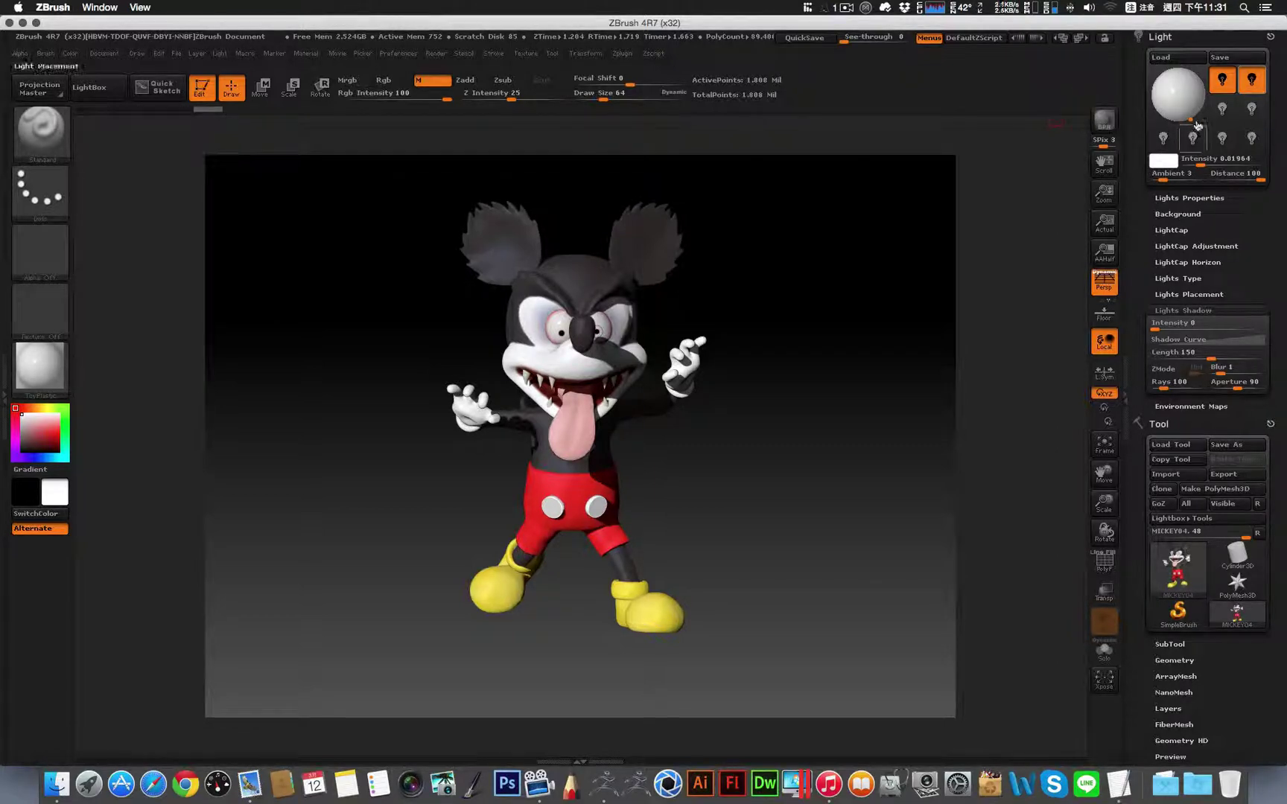
click(1221, 81)
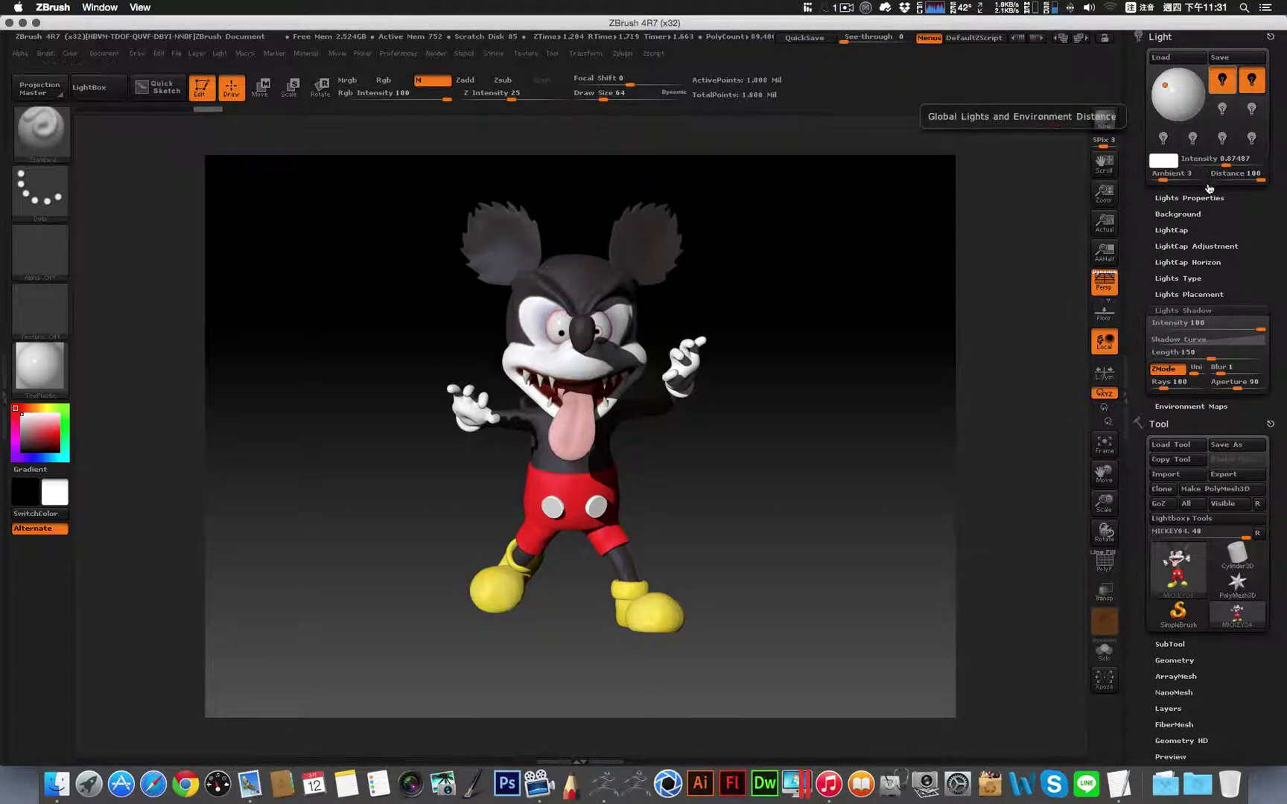
click(1223, 166)
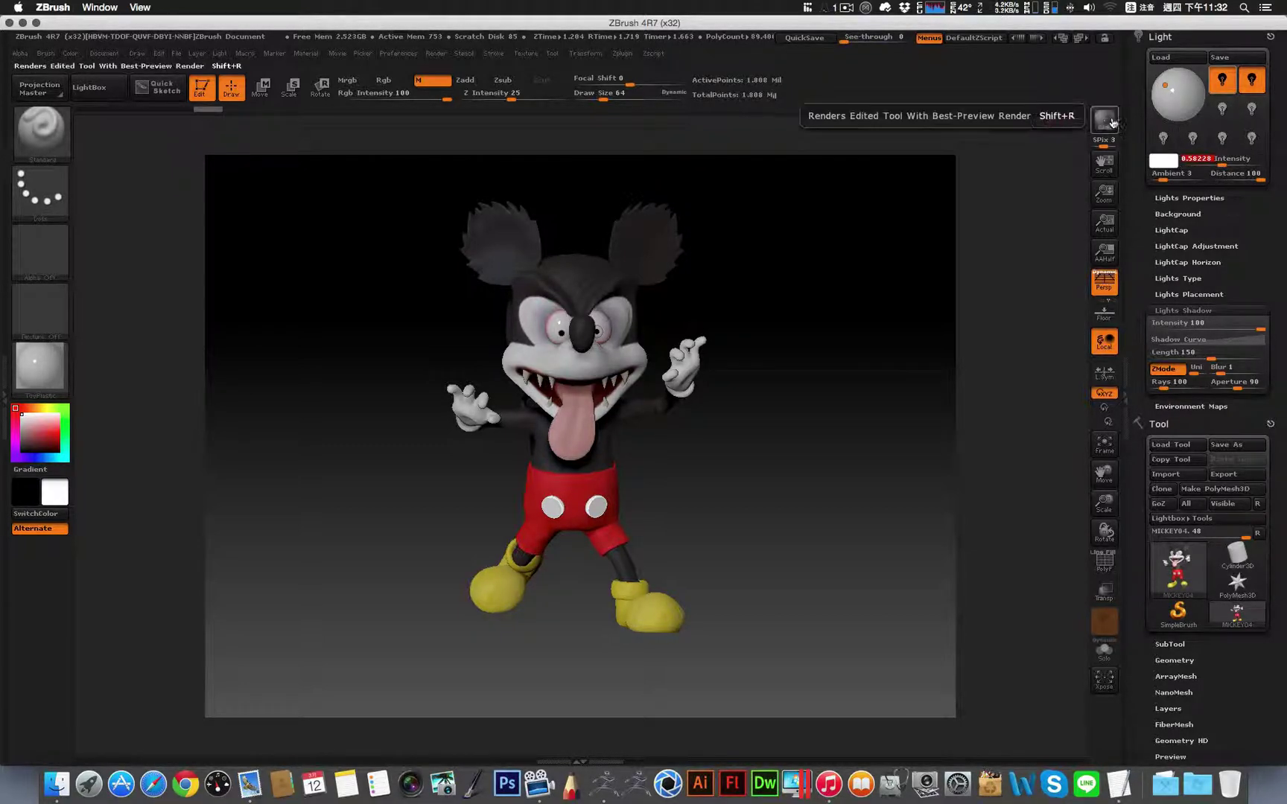
click(1103, 121)
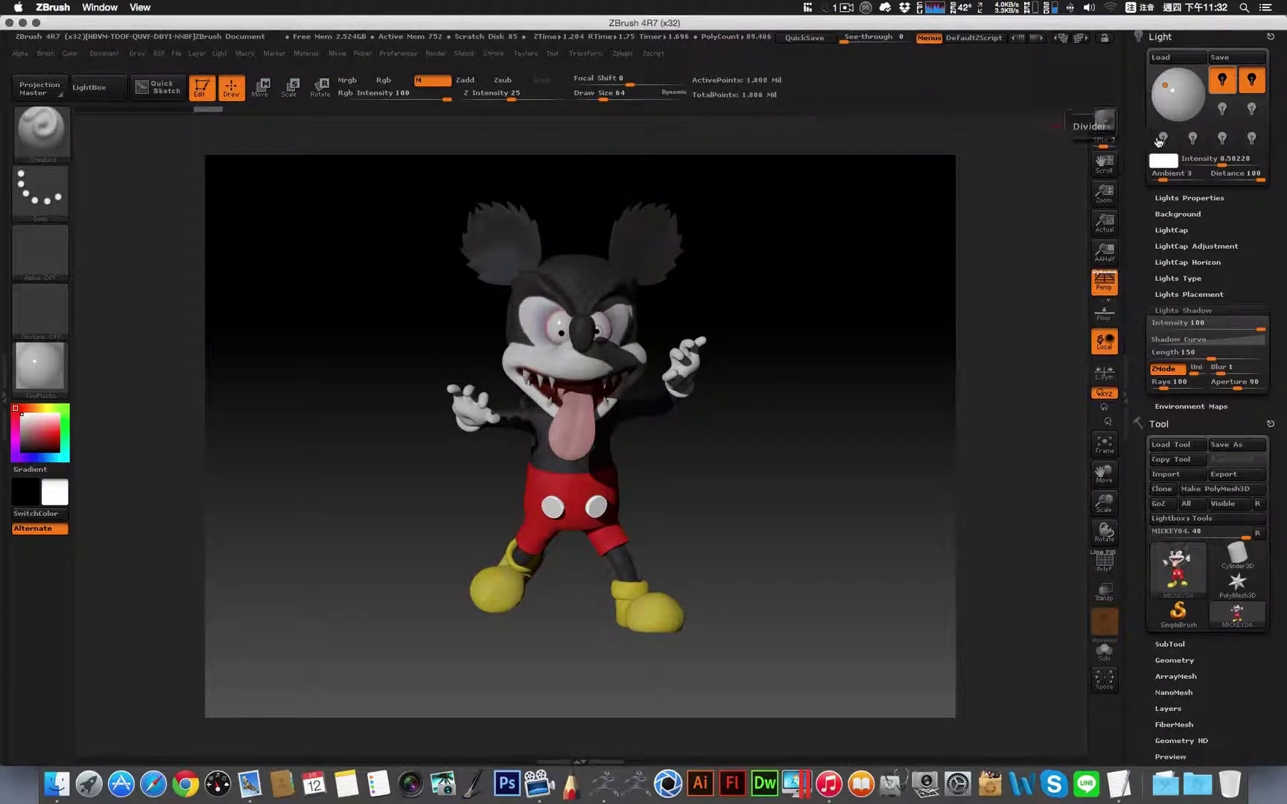
drag(1225, 166, 1227, 169)
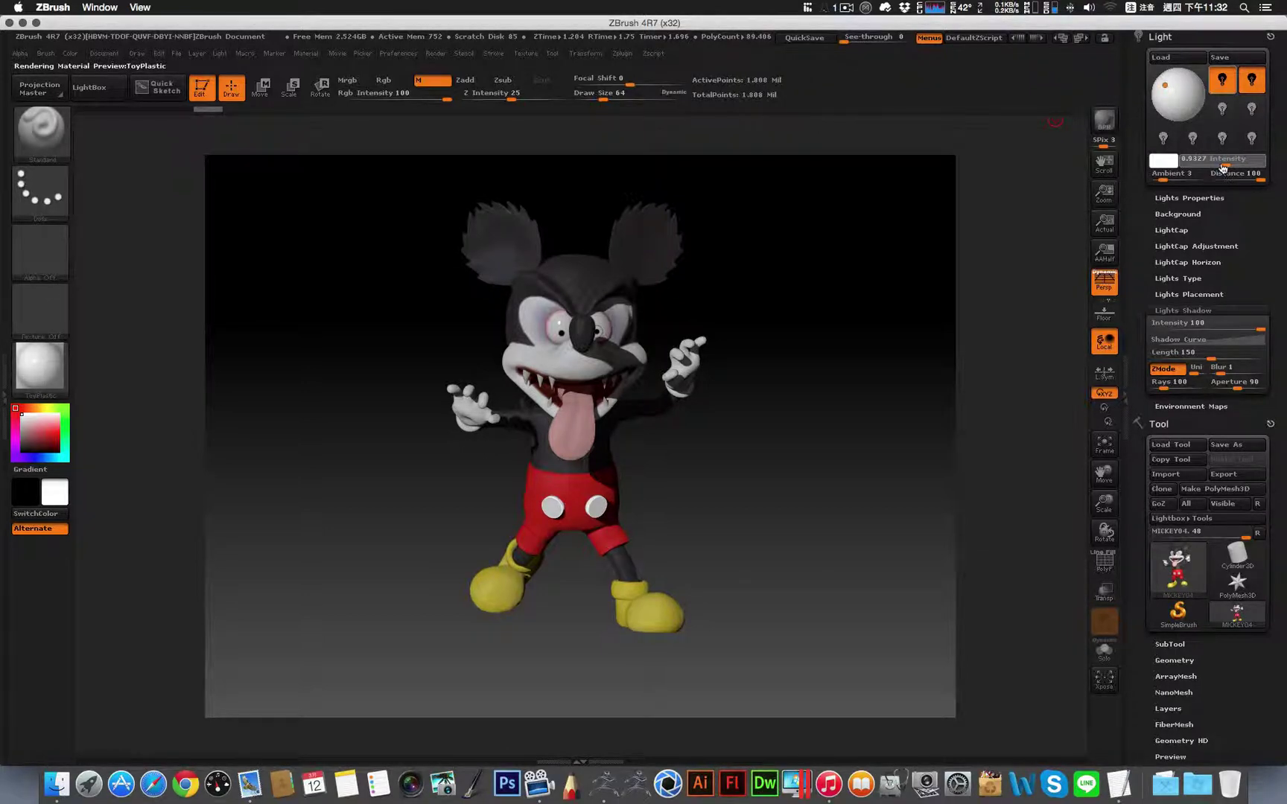
click(1104, 119)
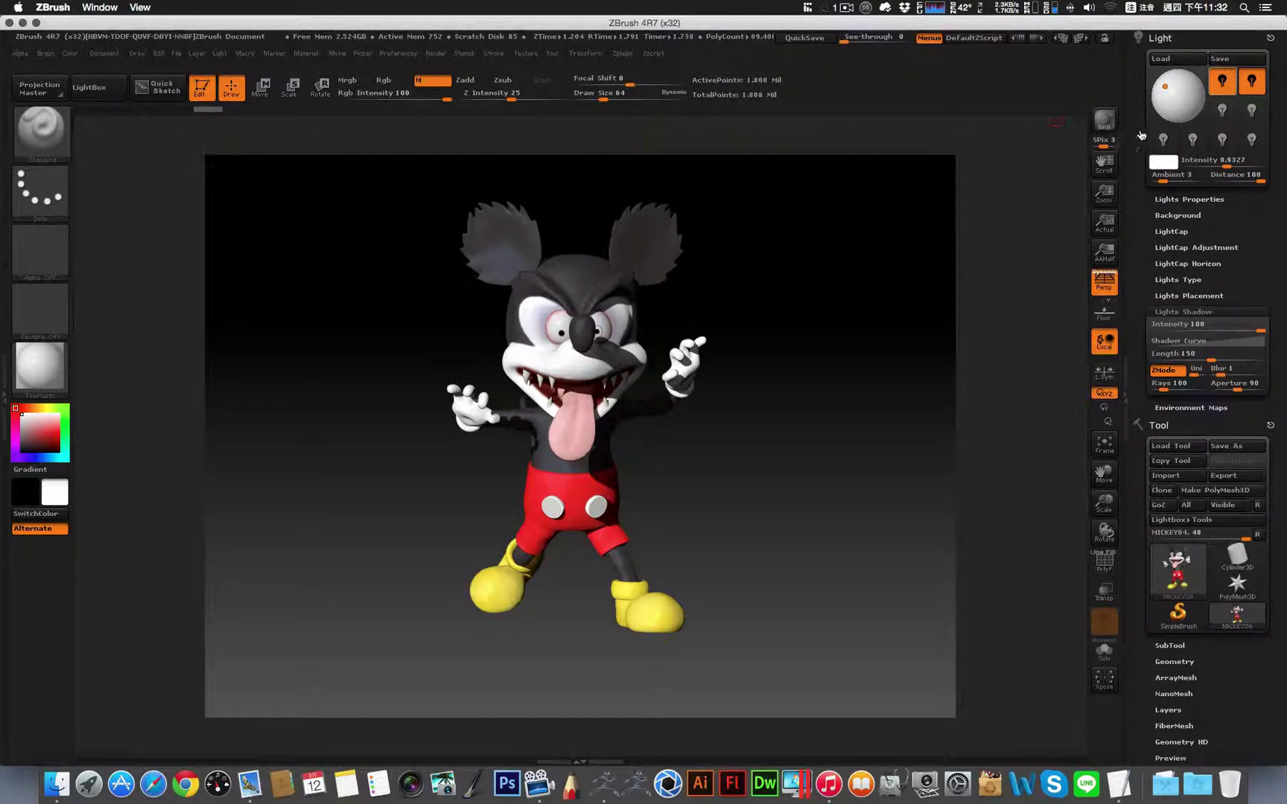
click(1175, 43)
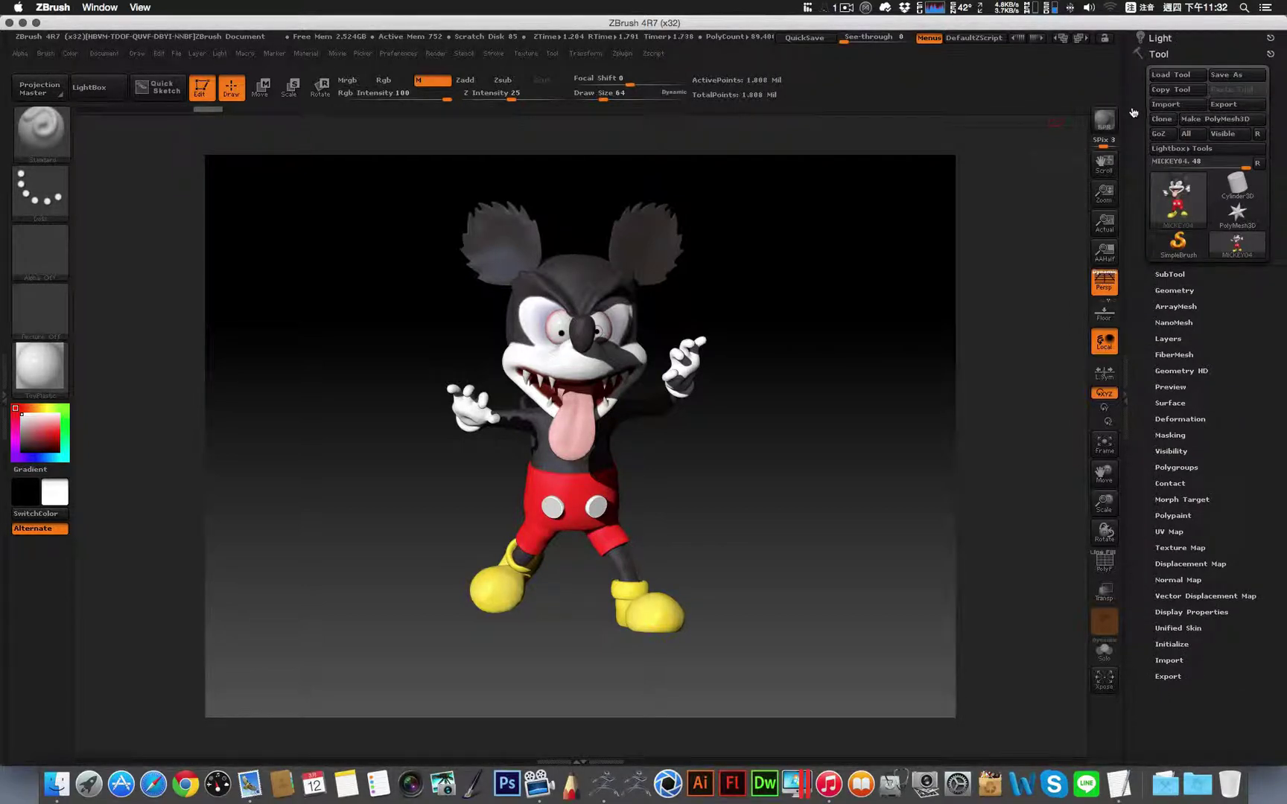
click(1175, 42)
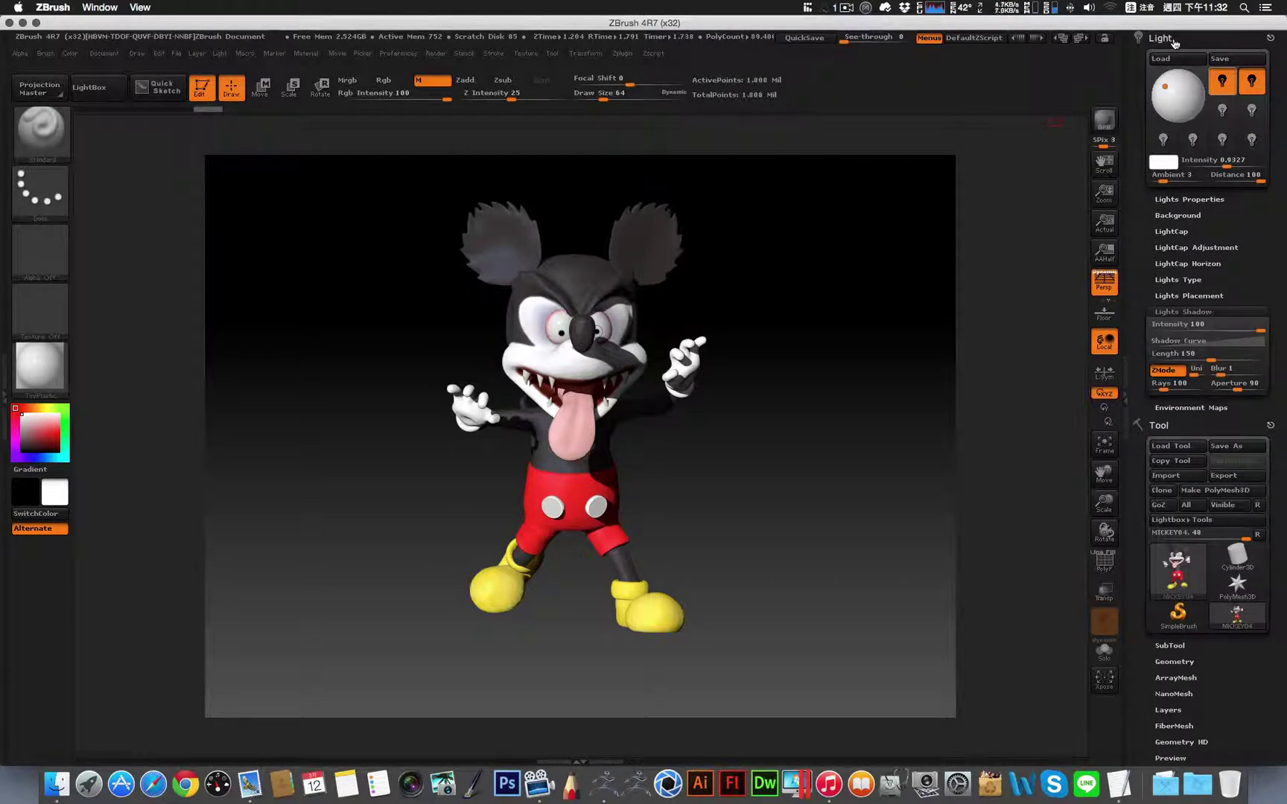
click(1176, 38)
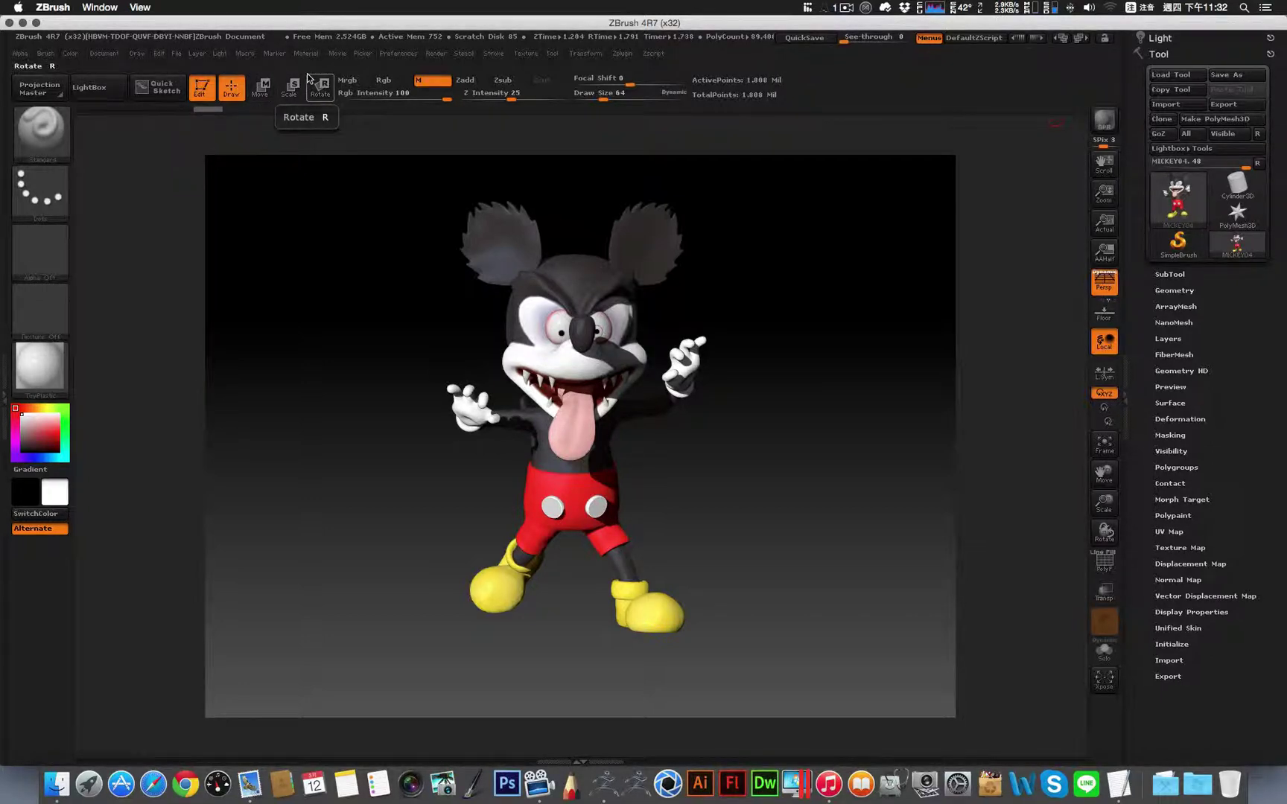
Step: Dock the Render palette in the right tray and expand its BPR Shadow subpalette
click(362, 55)
mouse_move(437, 54)
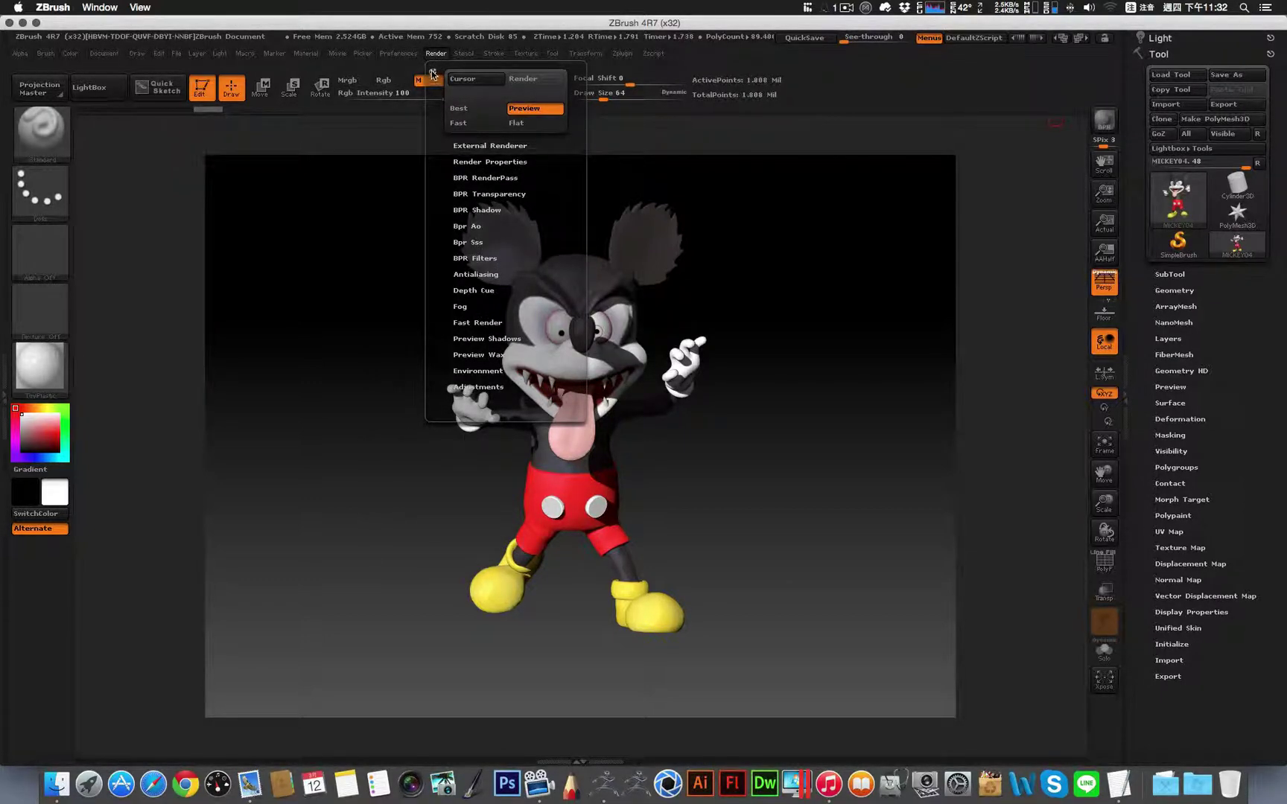
click(432, 73)
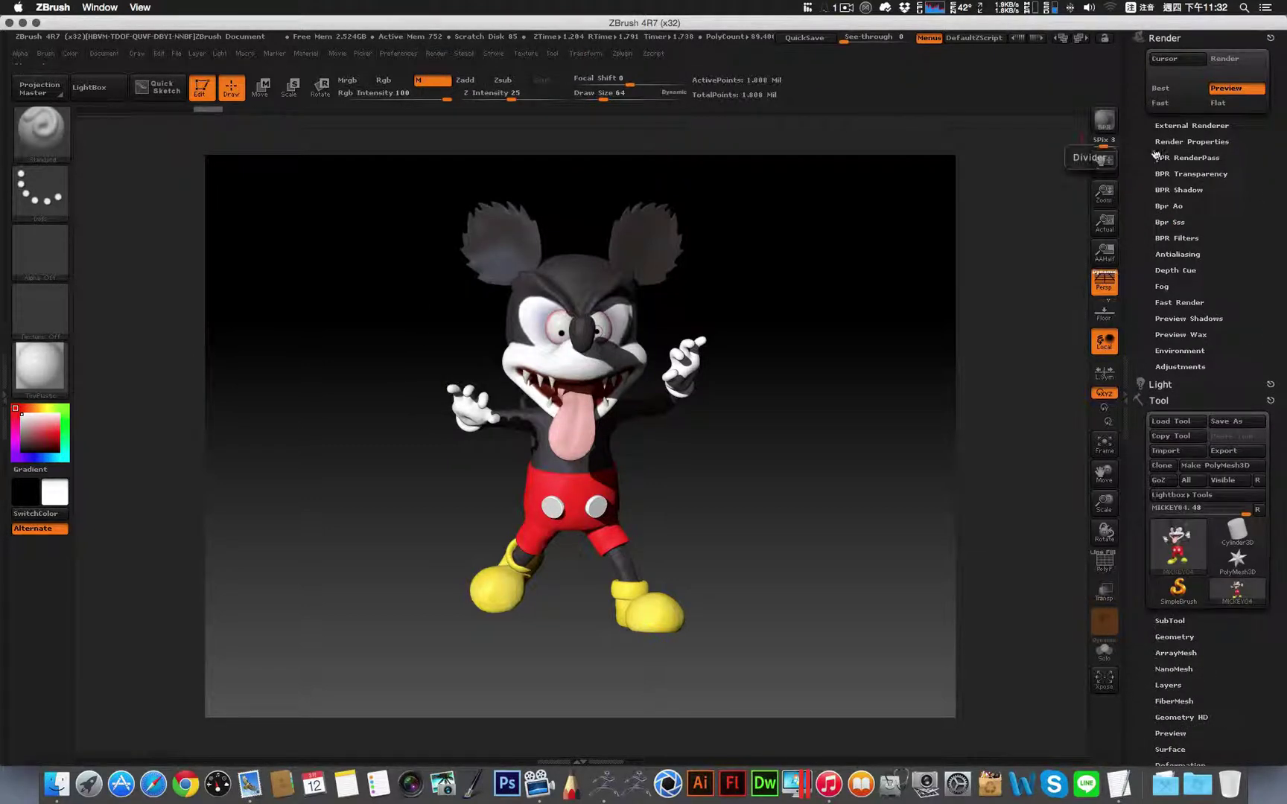
click(1177, 192)
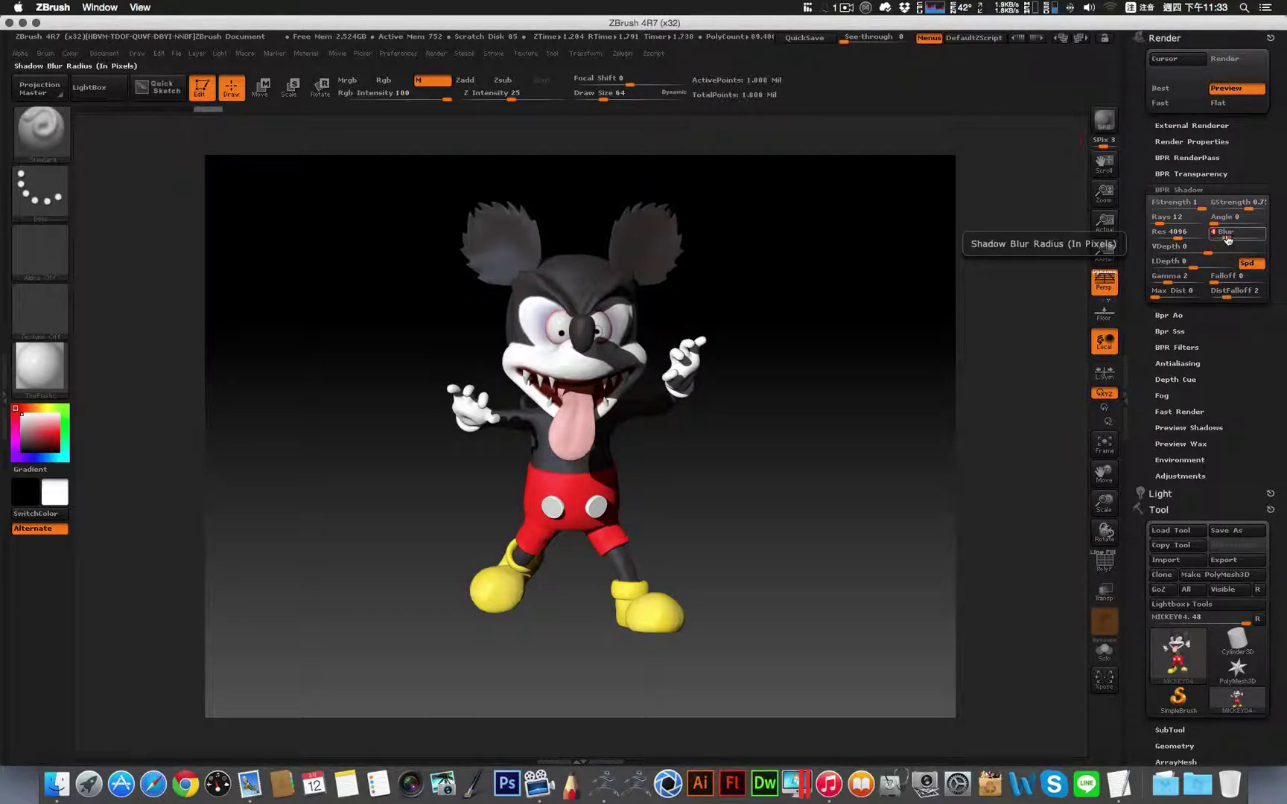
Step: Render Mickey with BPR, set the shadow blur to 10, and re-render
click(1102, 121)
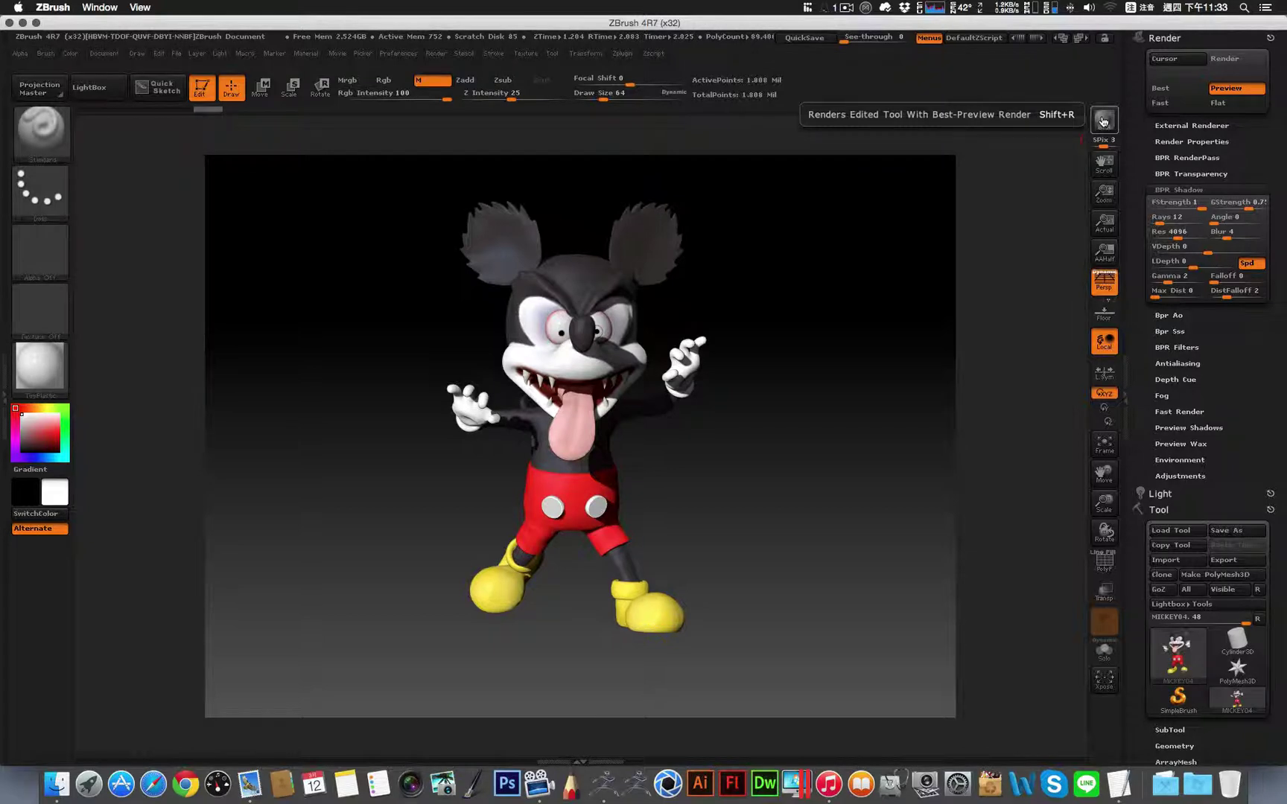
click(1233, 237)
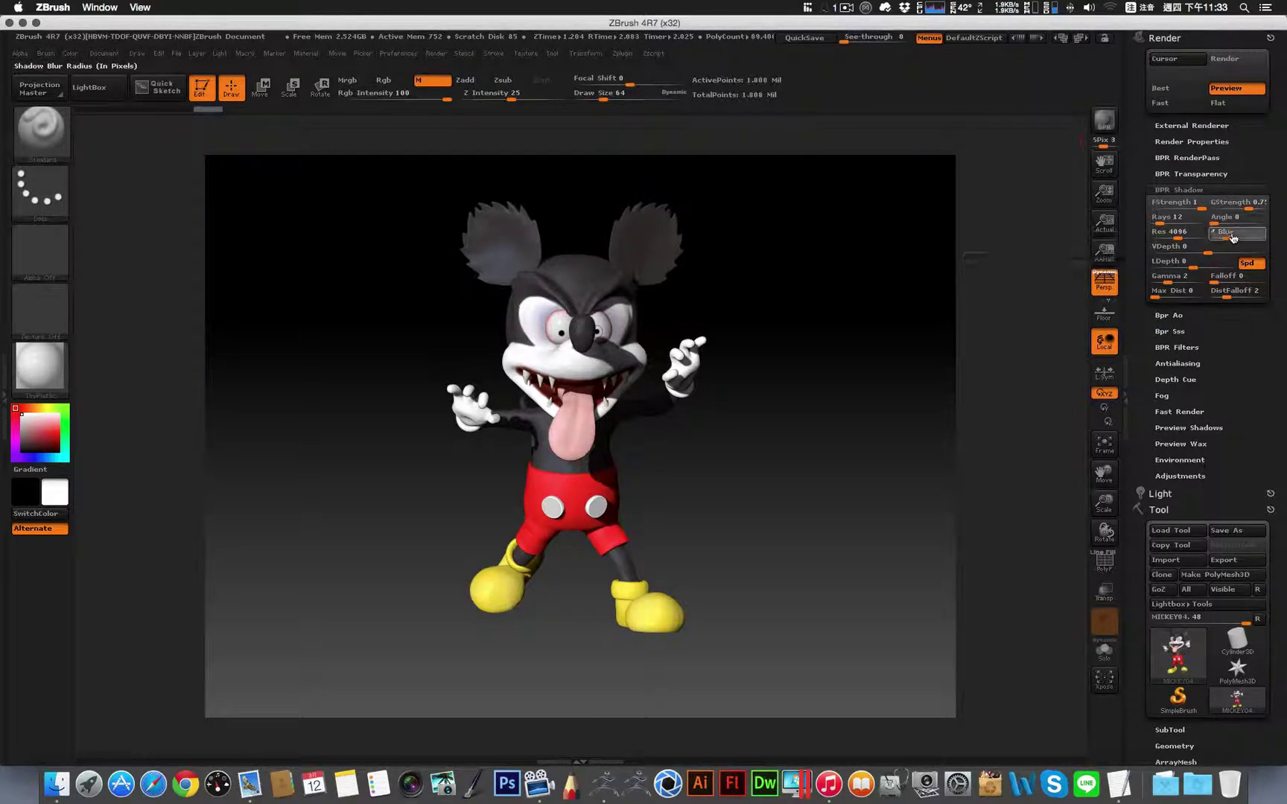
text(10)
key(Return)
click(1103, 121)
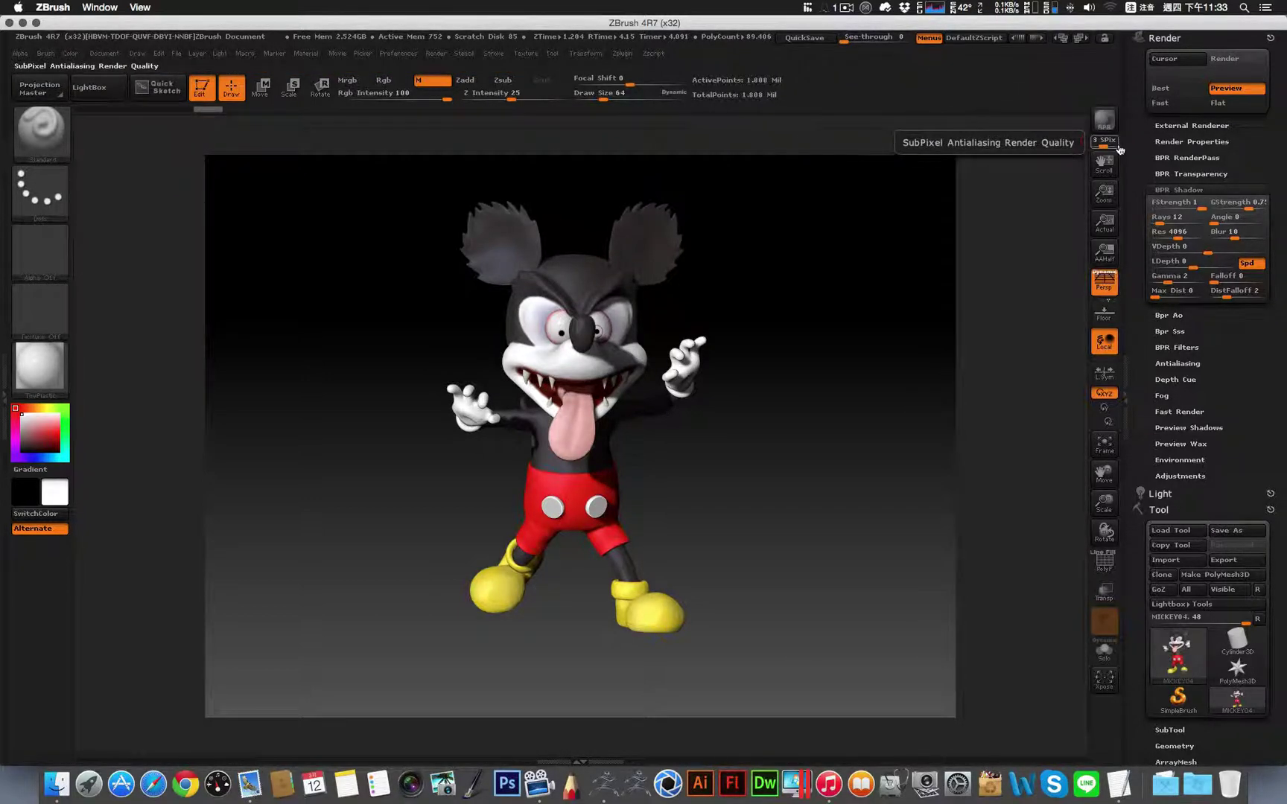
Step: Lower the global shadow strength to 0.42, checking the lighter shadow in a render
click(1249, 209)
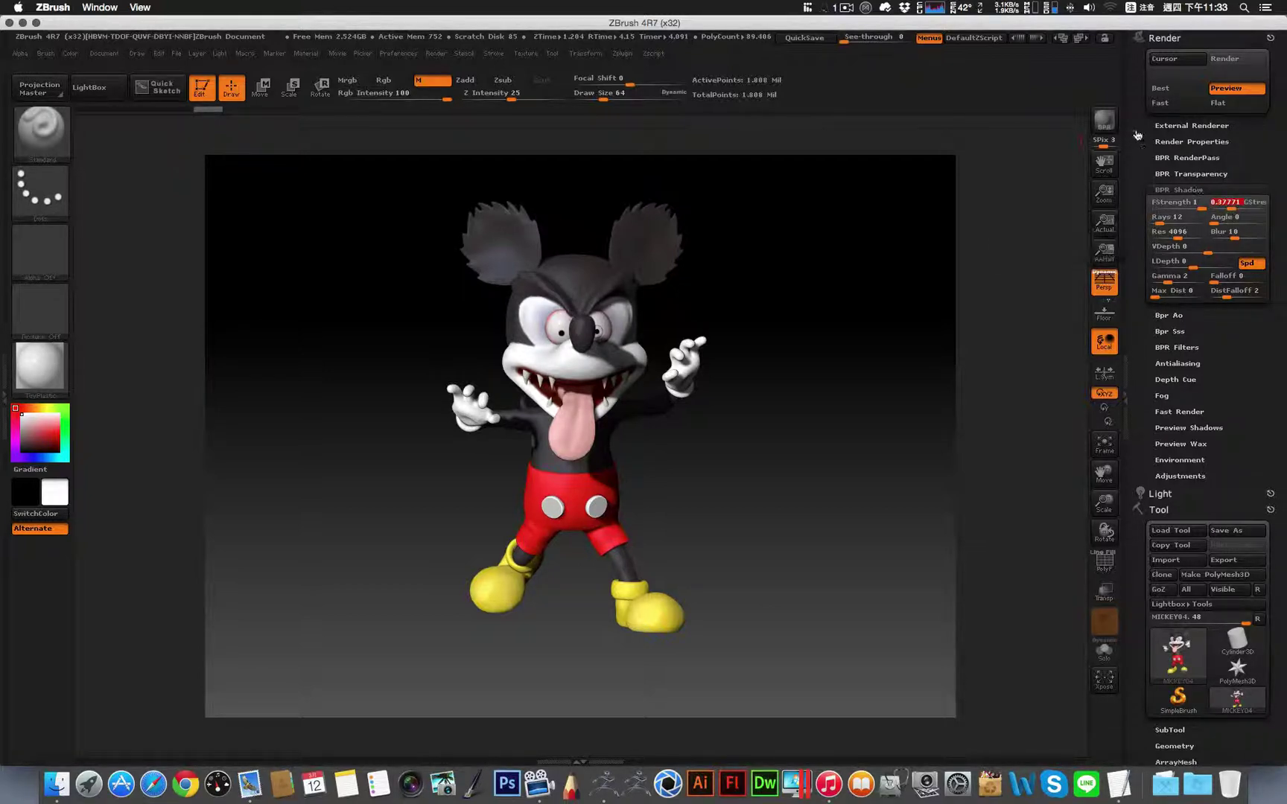
click(1101, 122)
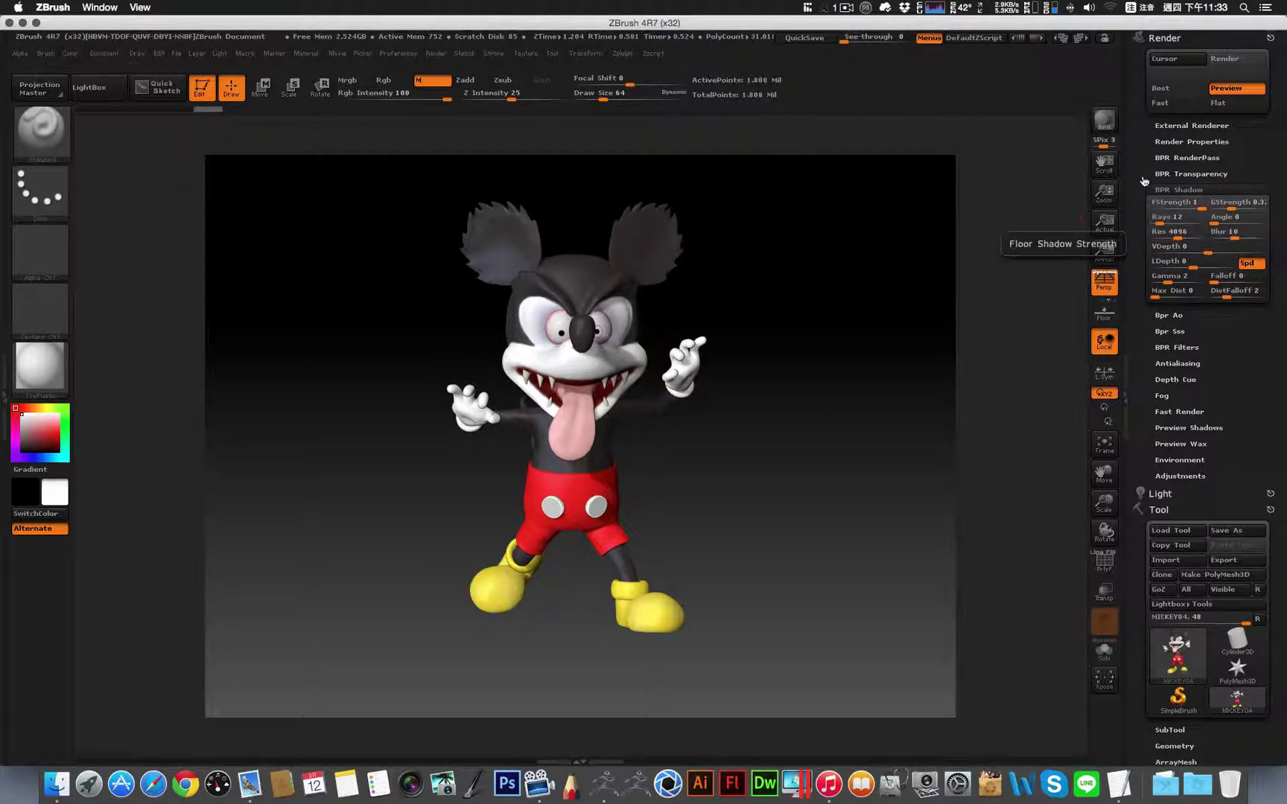
click(1229, 208)
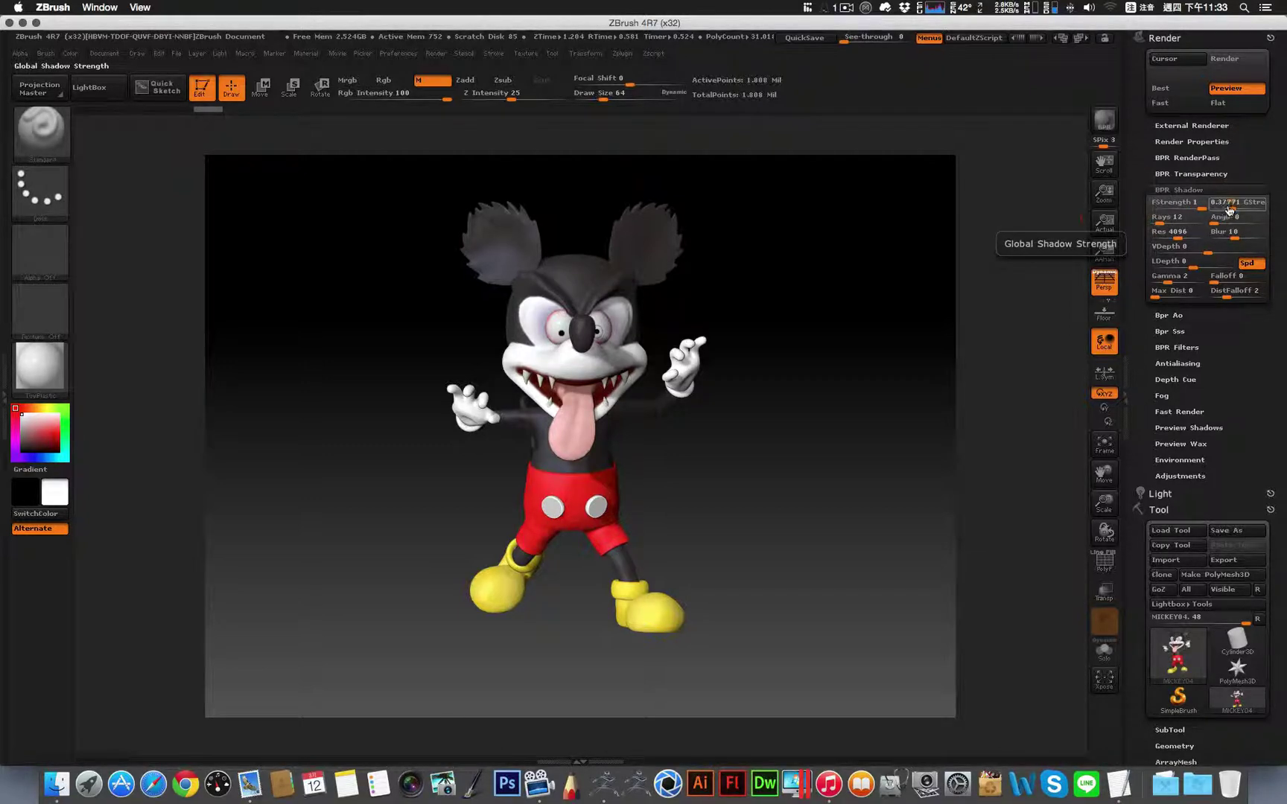
text(0.42)
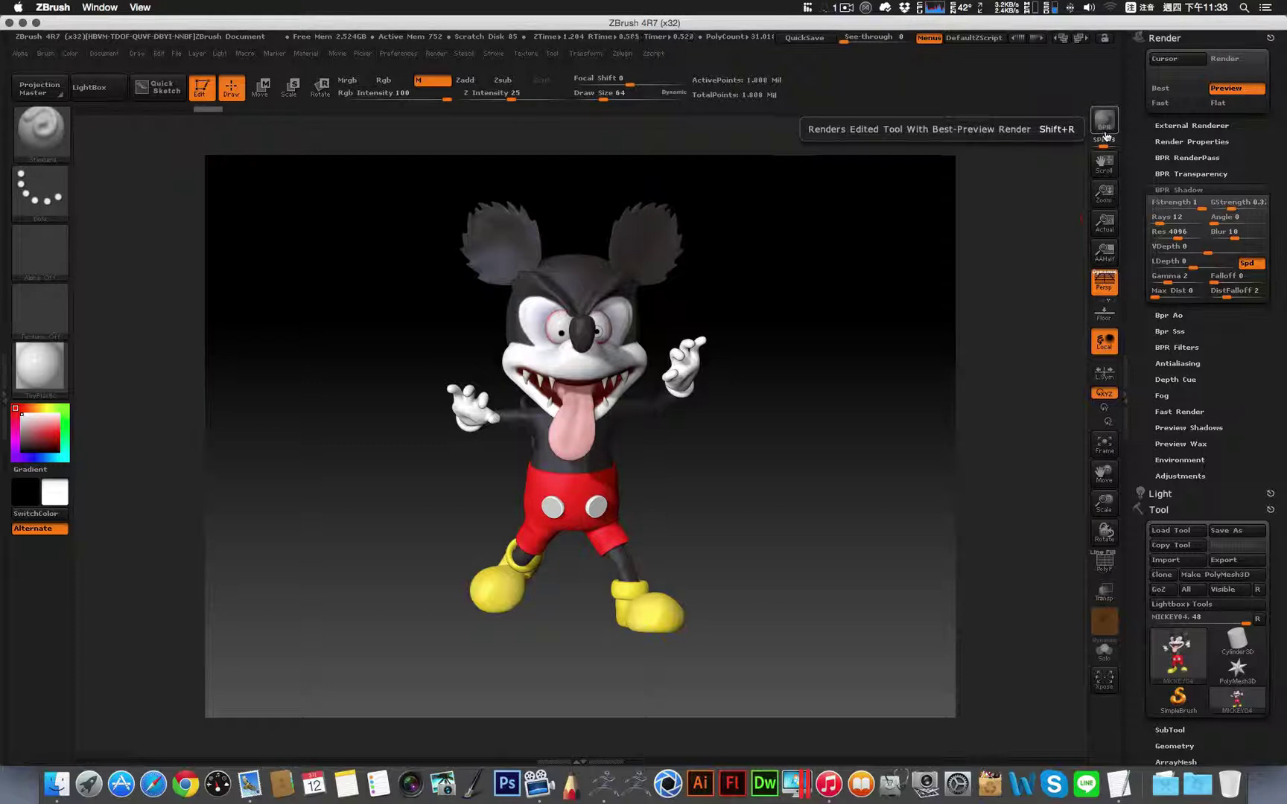
Step: Lower the floor shadow strength to about 0.67, turn on the floor grid, and render
click(1191, 207)
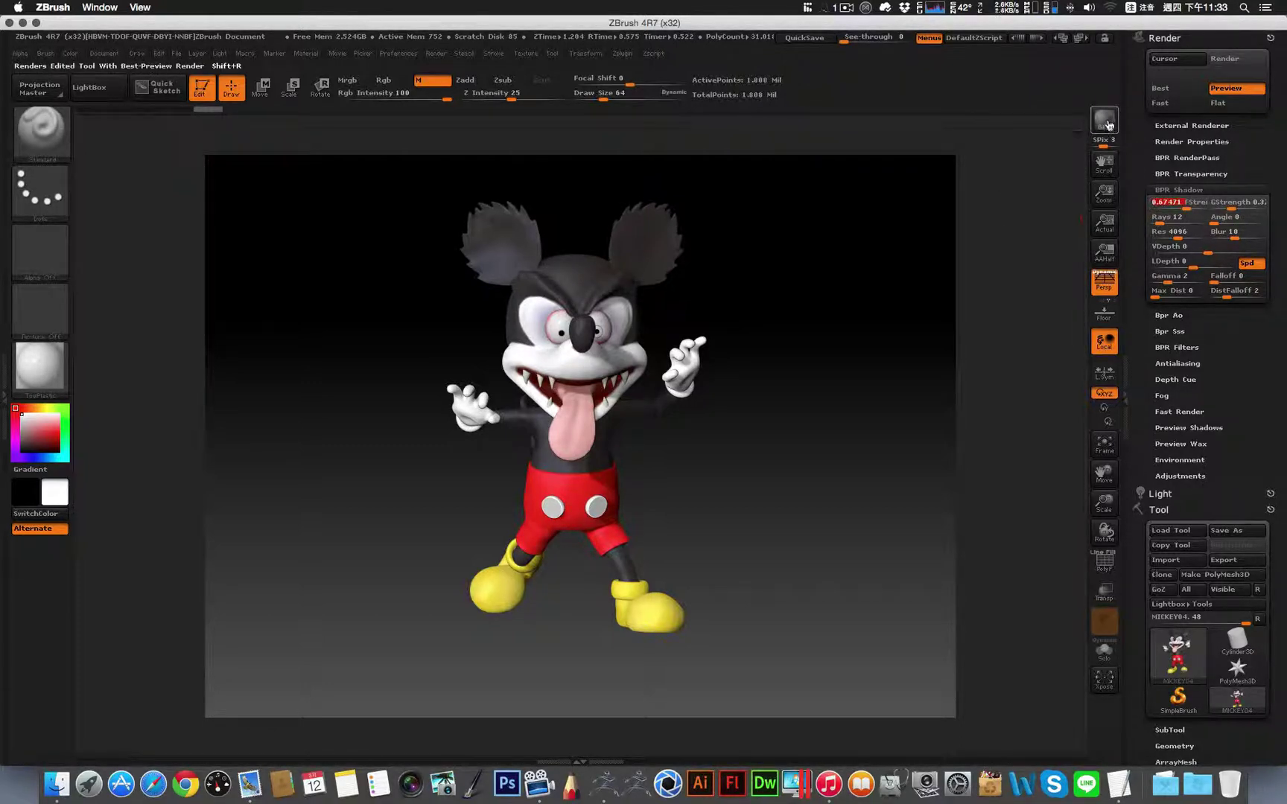
drag(1189, 211, 1185, 209)
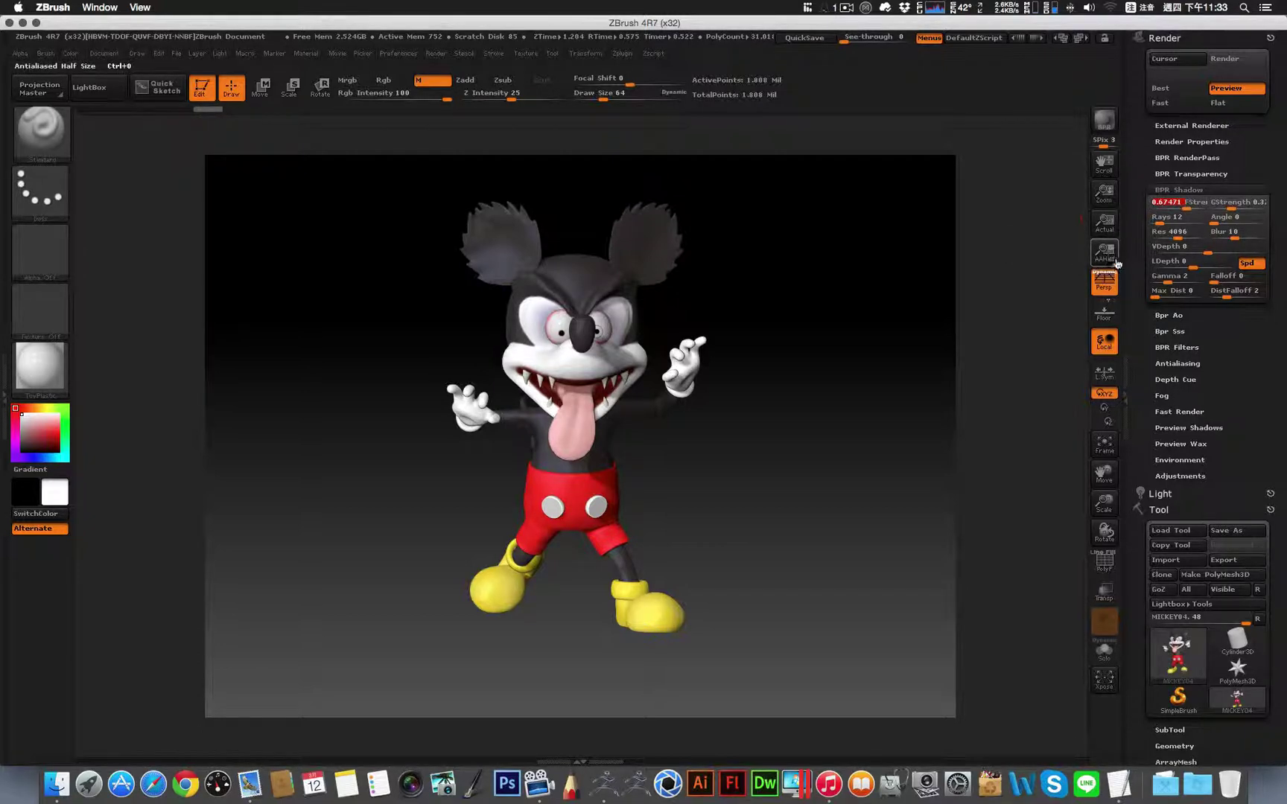
click(1109, 313)
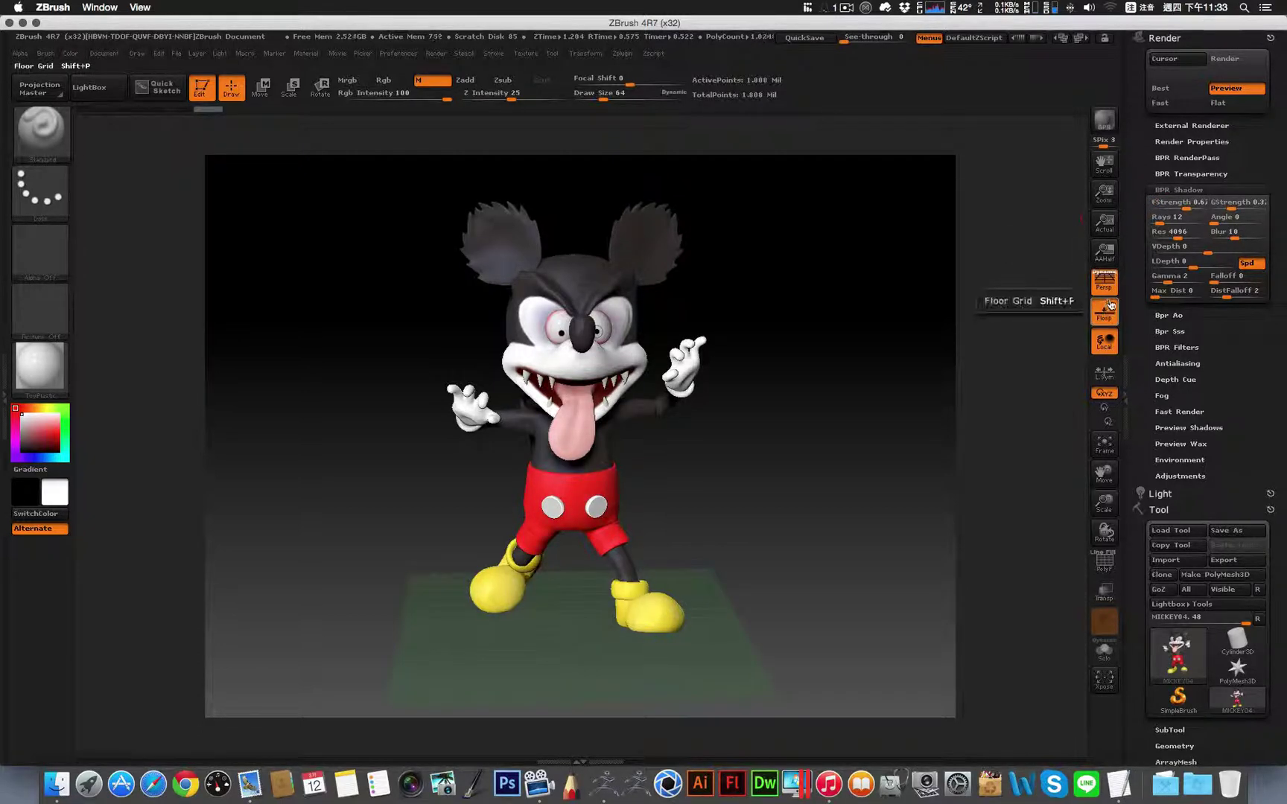
click(1104, 121)
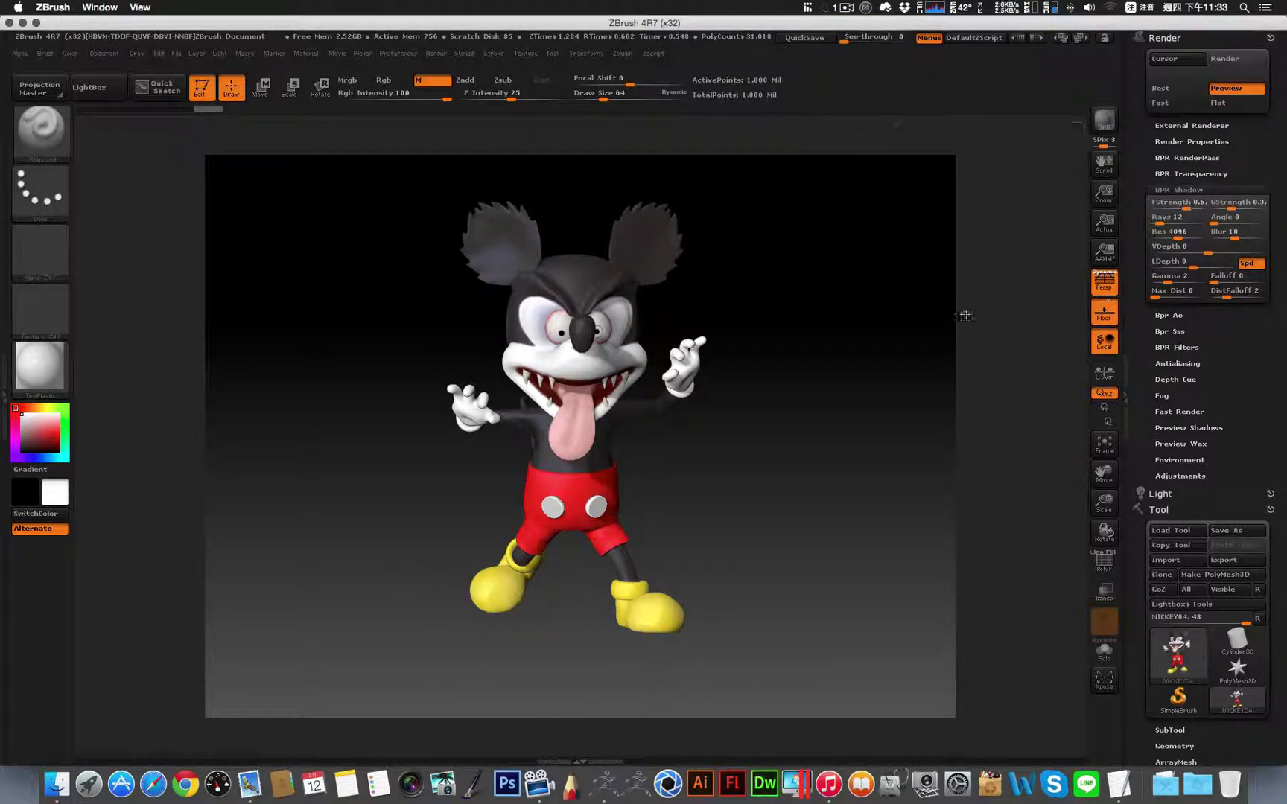
Step: Set floor shadow strength to about 0.71 and render Mickey from an angled view
click(1193, 208)
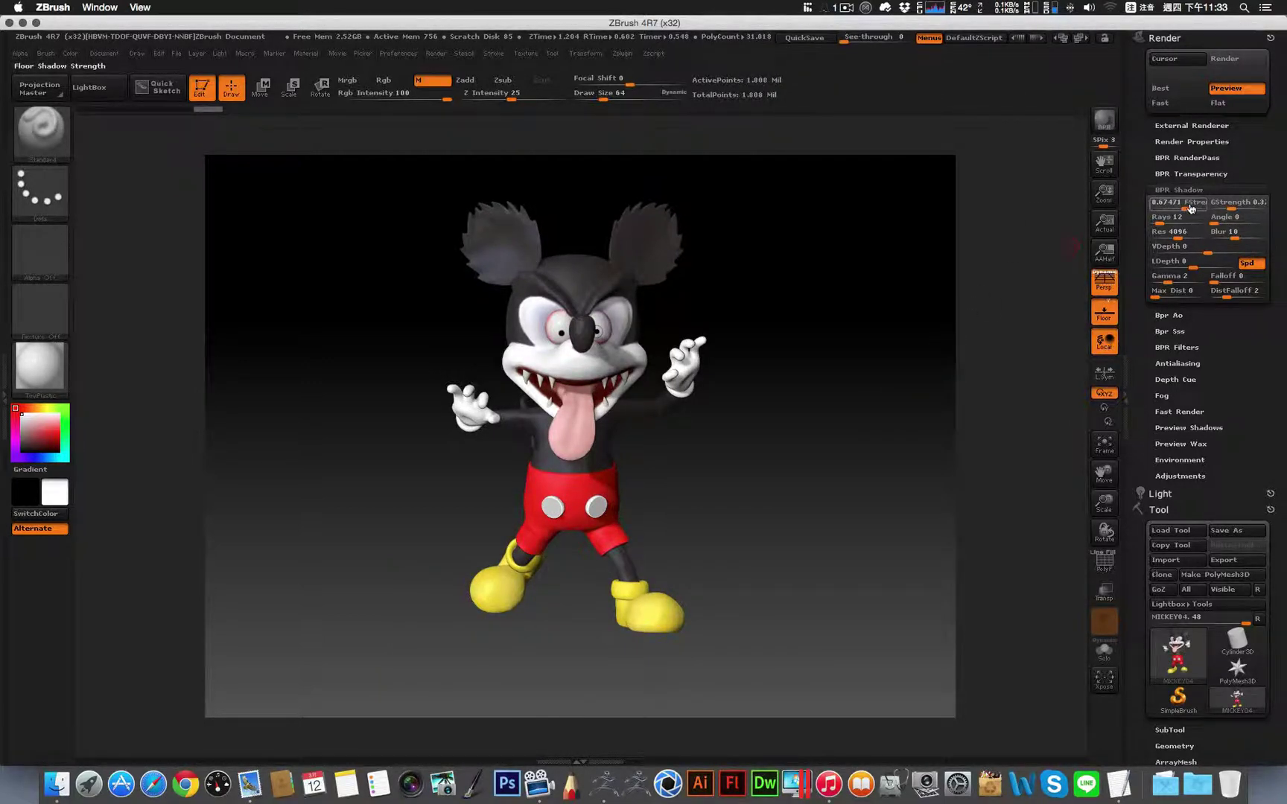
drag(1193, 208, 1189, 208)
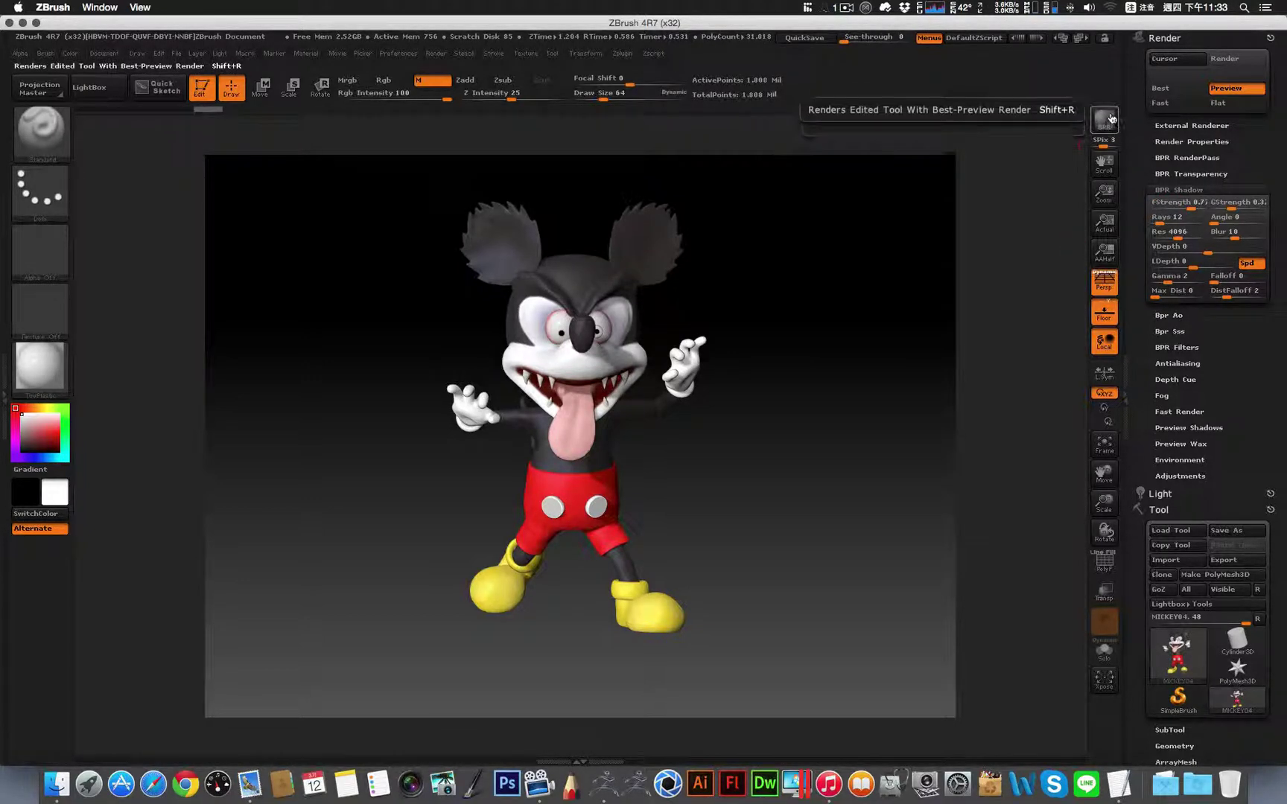
drag(884, 356, 864, 359)
click(1102, 124)
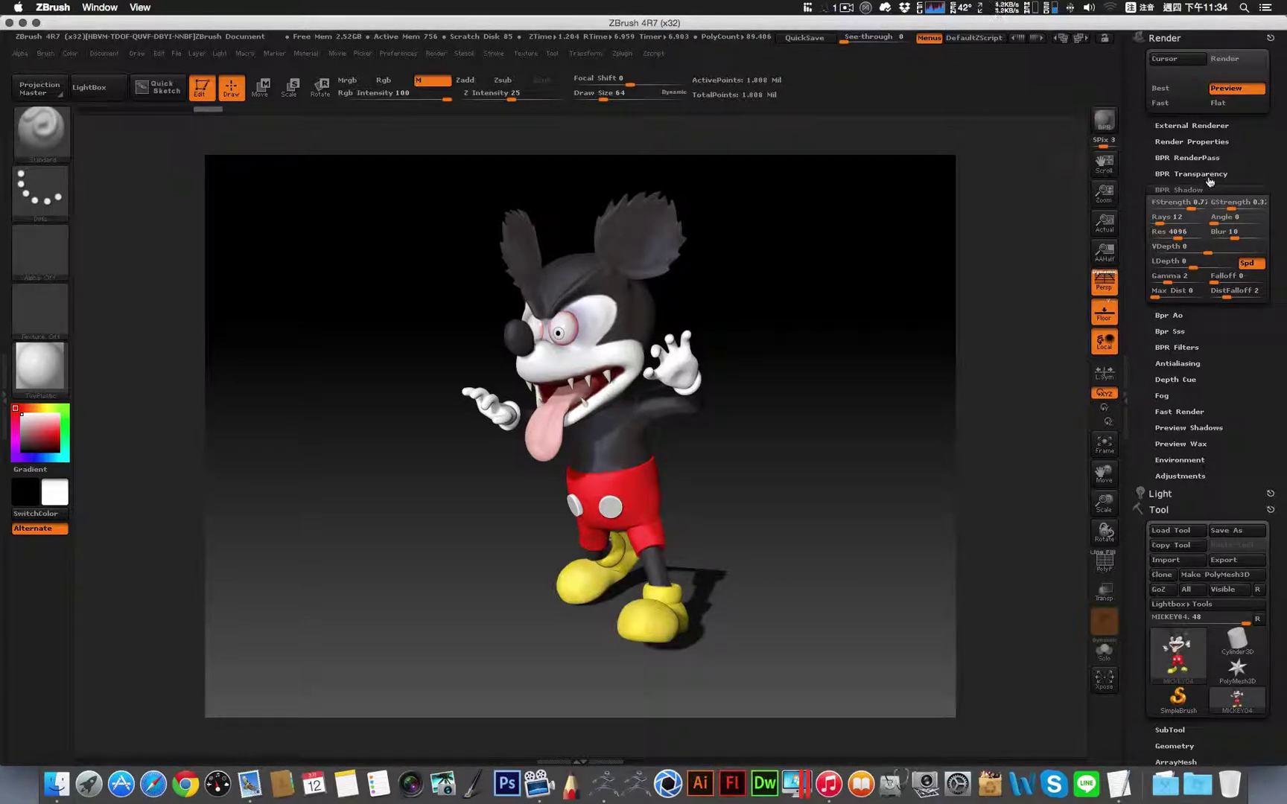
drag(1191, 207, 1190, 208)
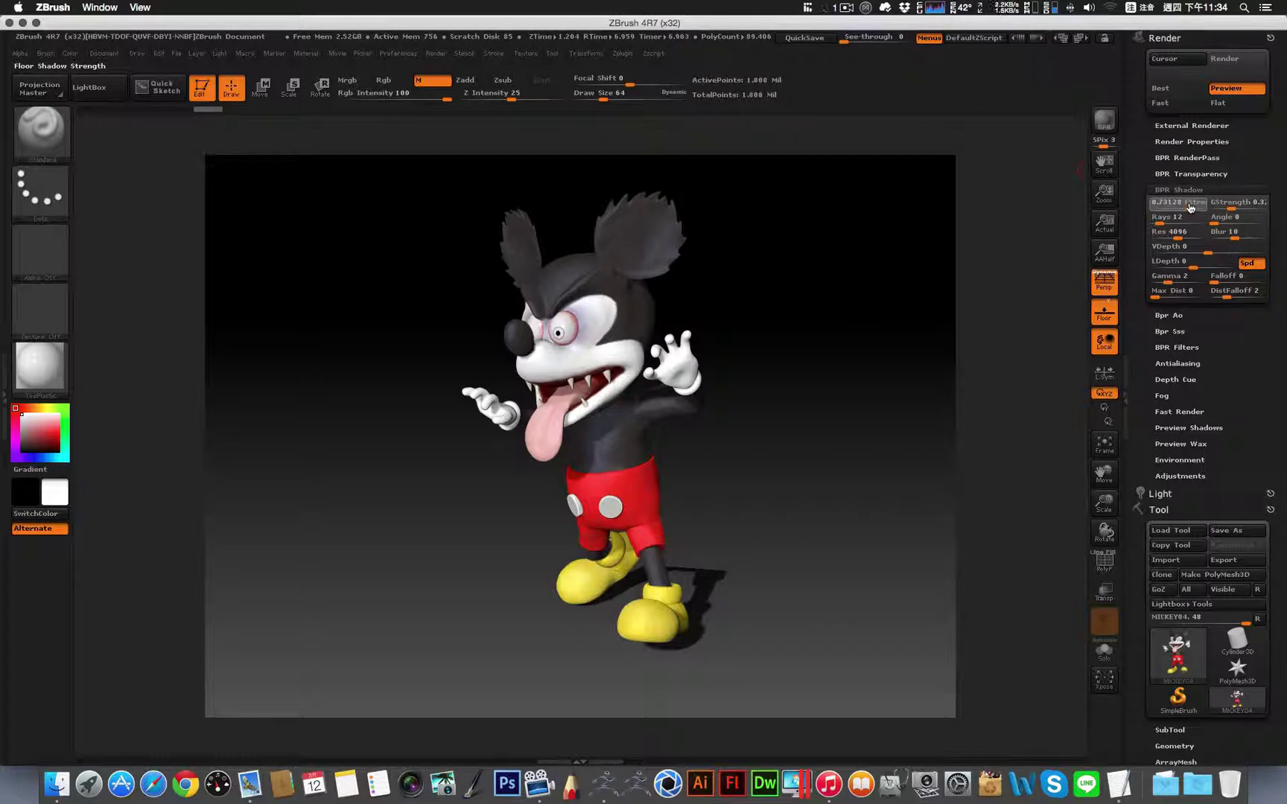
click(1104, 126)
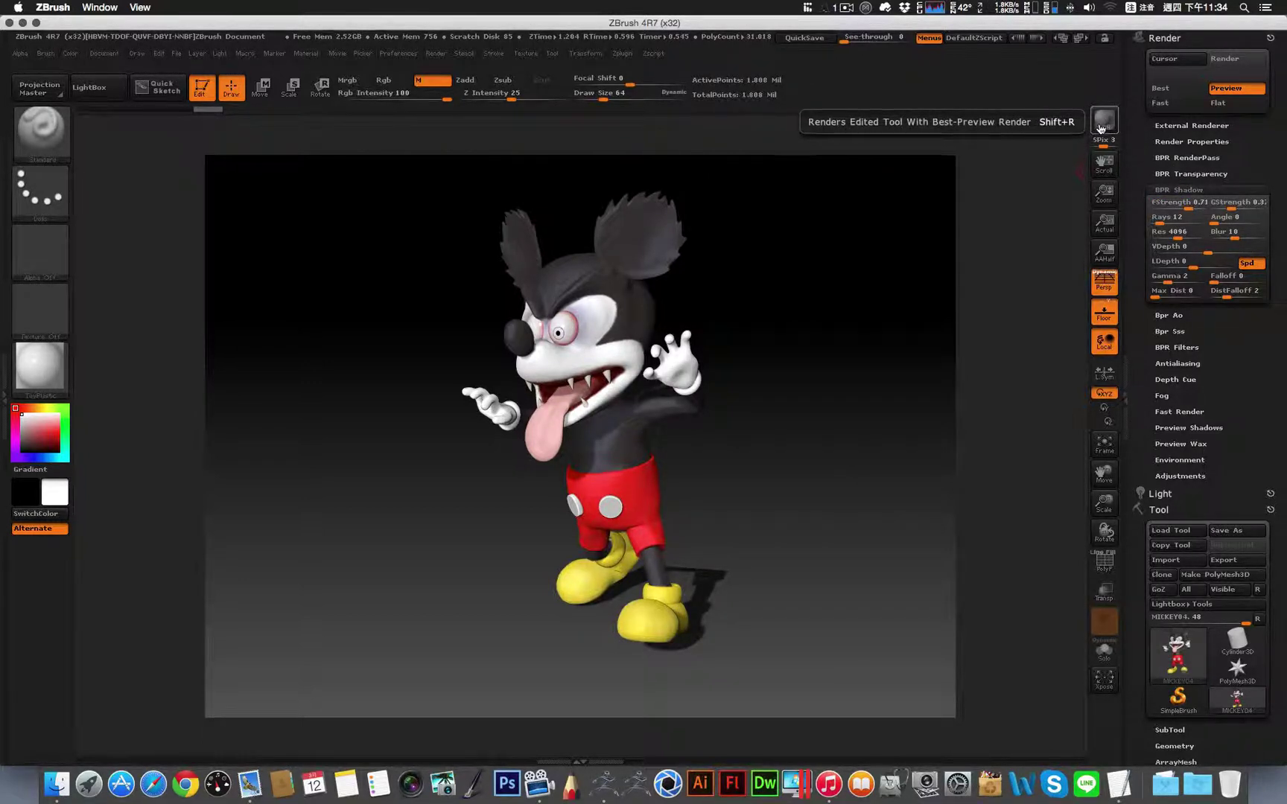
click(1099, 128)
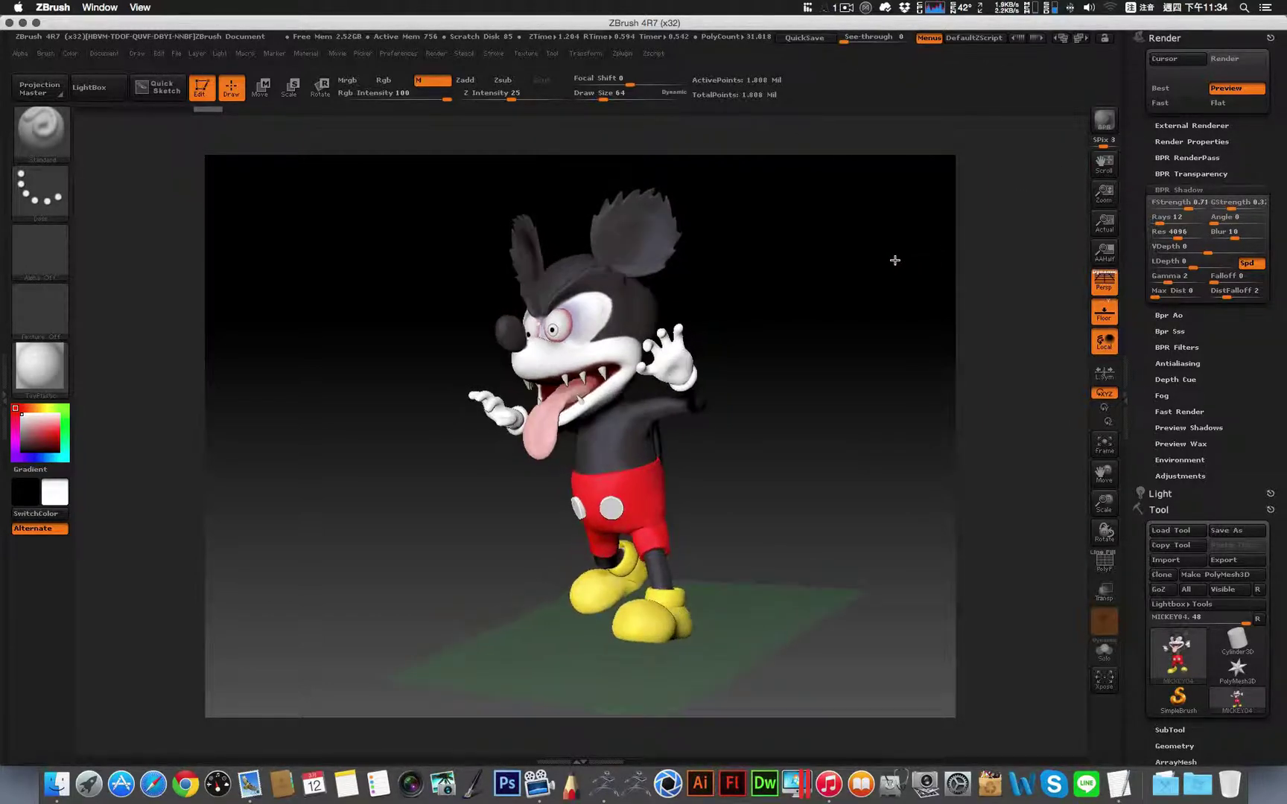
Step: Enlarge the floor grid size to about 9.32 and tilt the view down over Mickey
drag(903, 262, 918, 316)
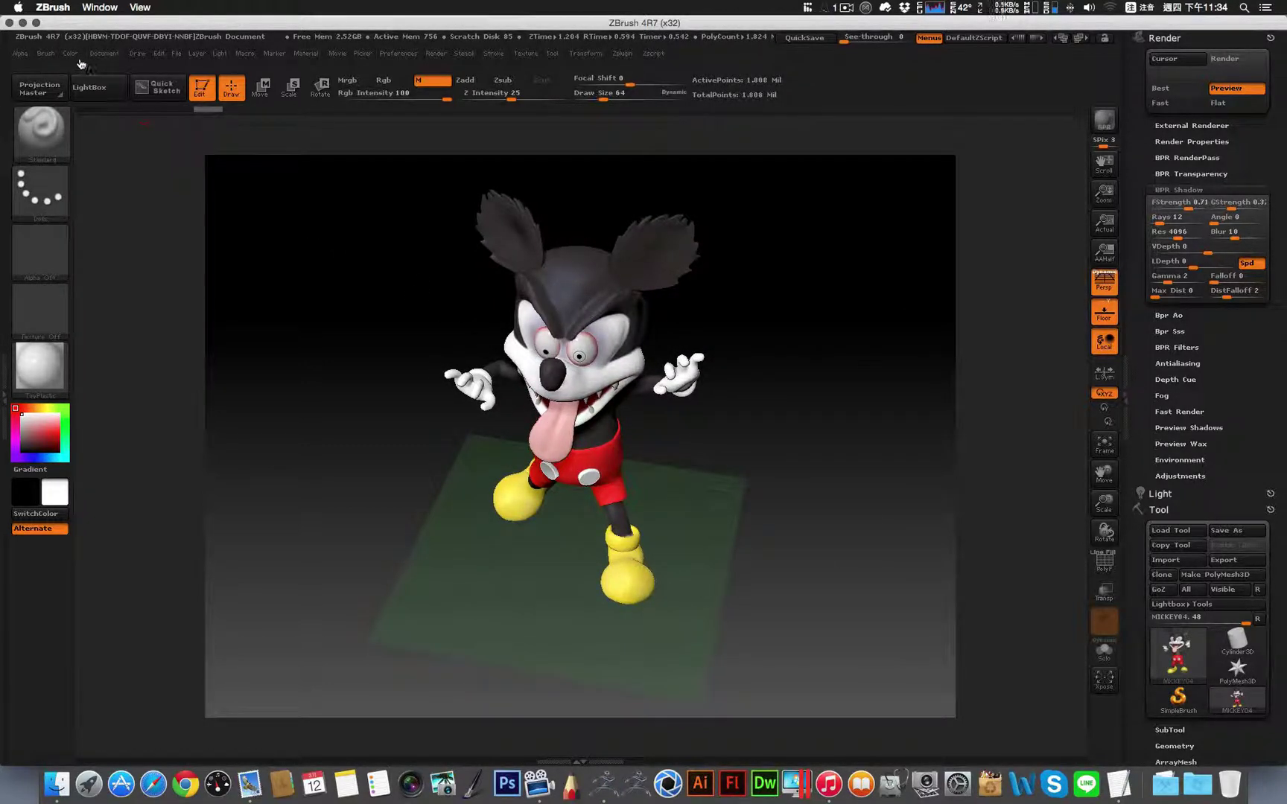
click(135, 59)
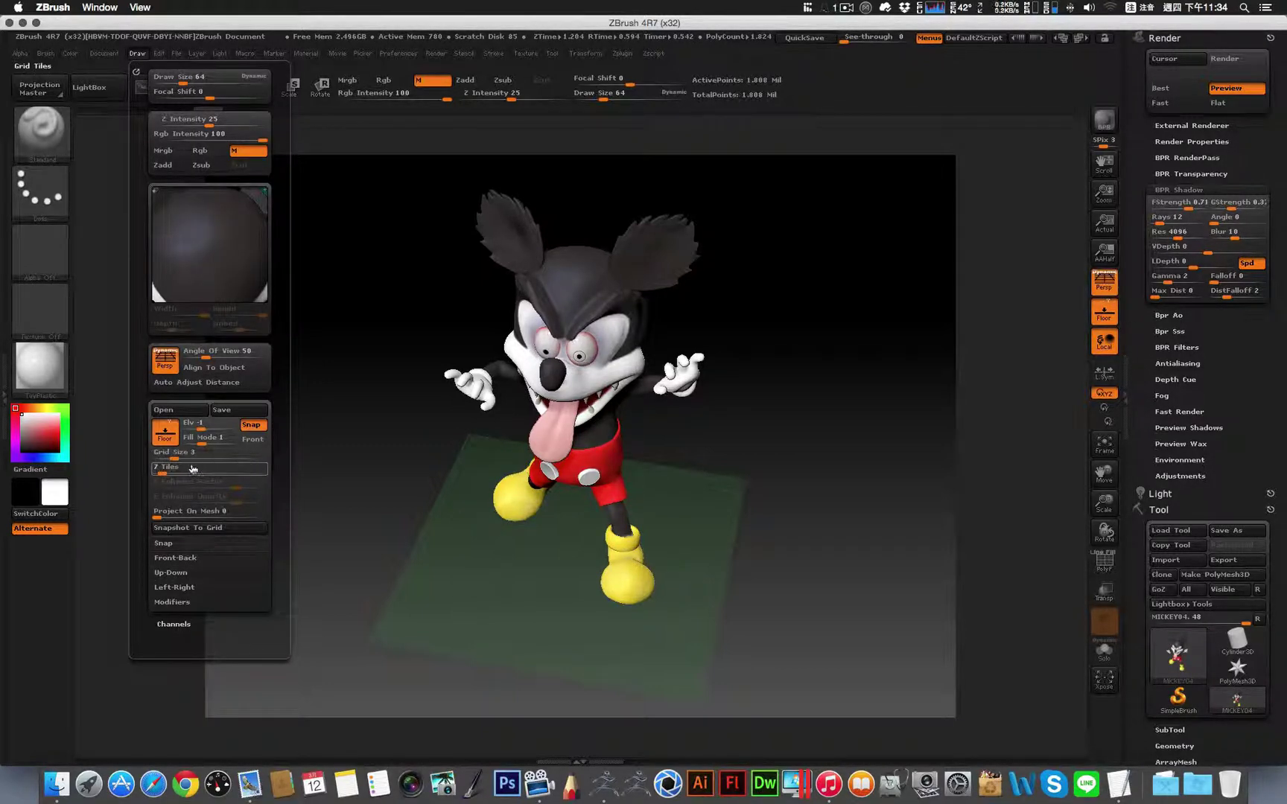
drag(175, 457, 192, 462)
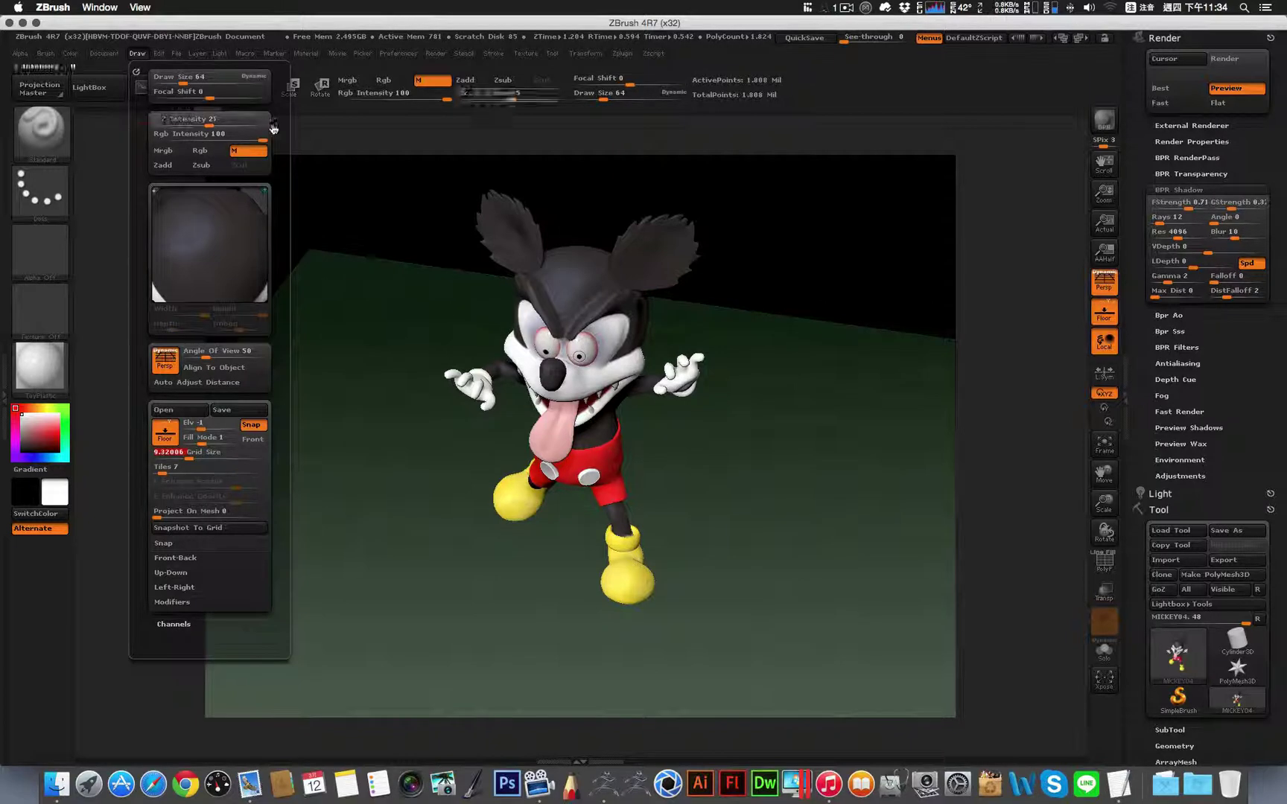
drag(784, 279, 779, 230)
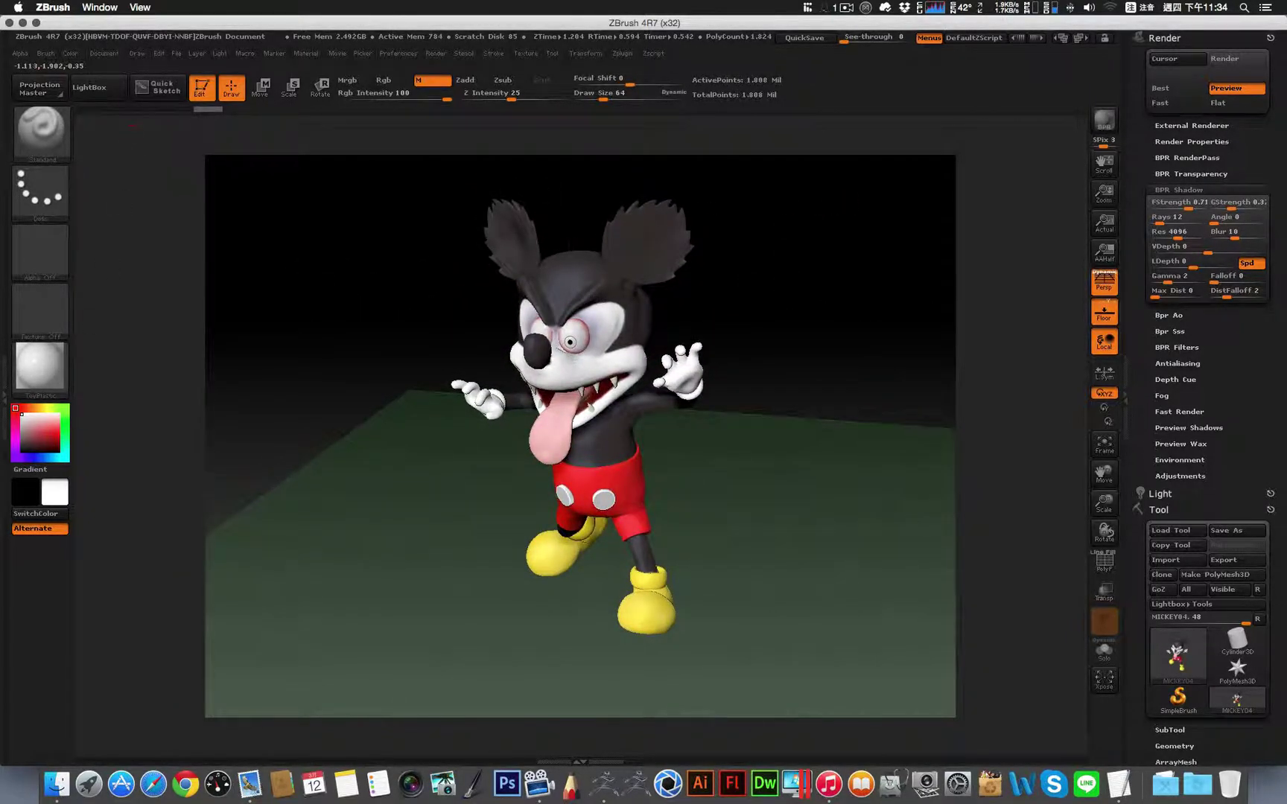
Step: Pick a light grey main colour and apply it as the document background
mouse_move(138, 526)
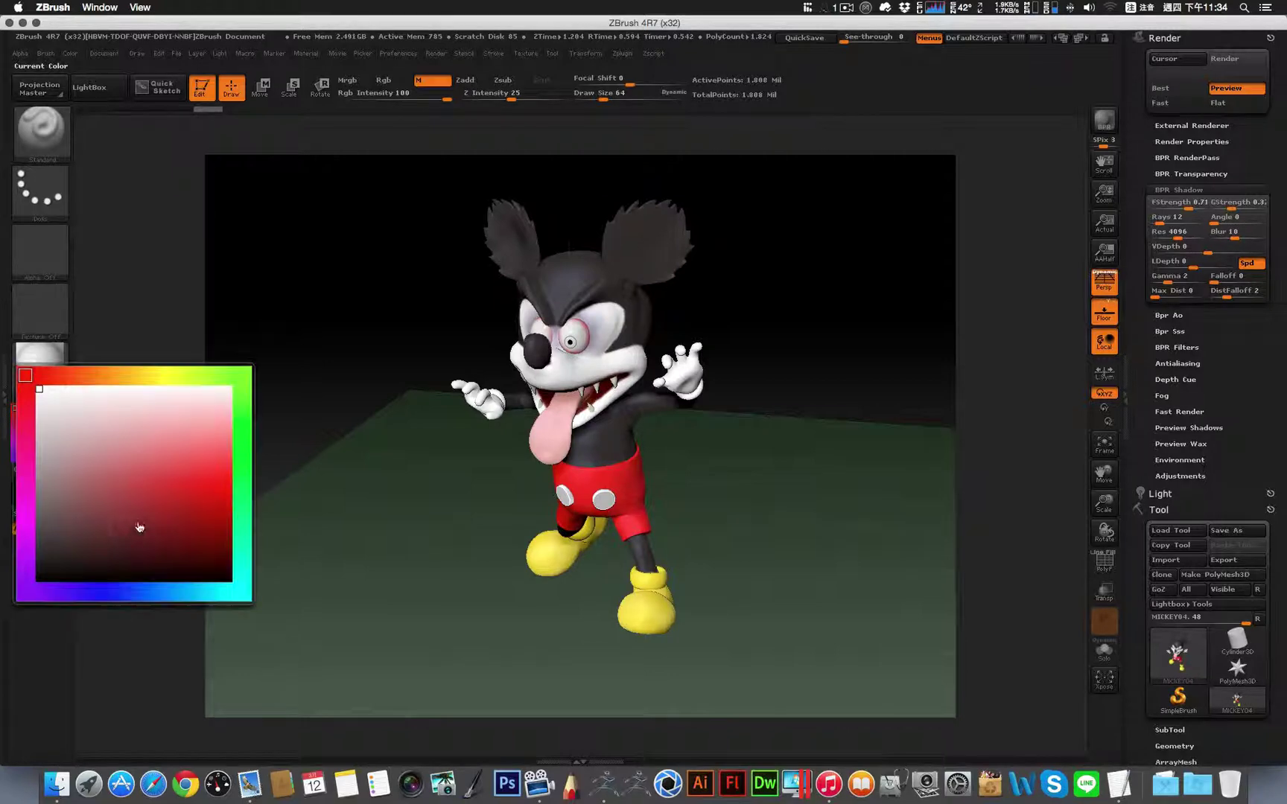
click(45, 462)
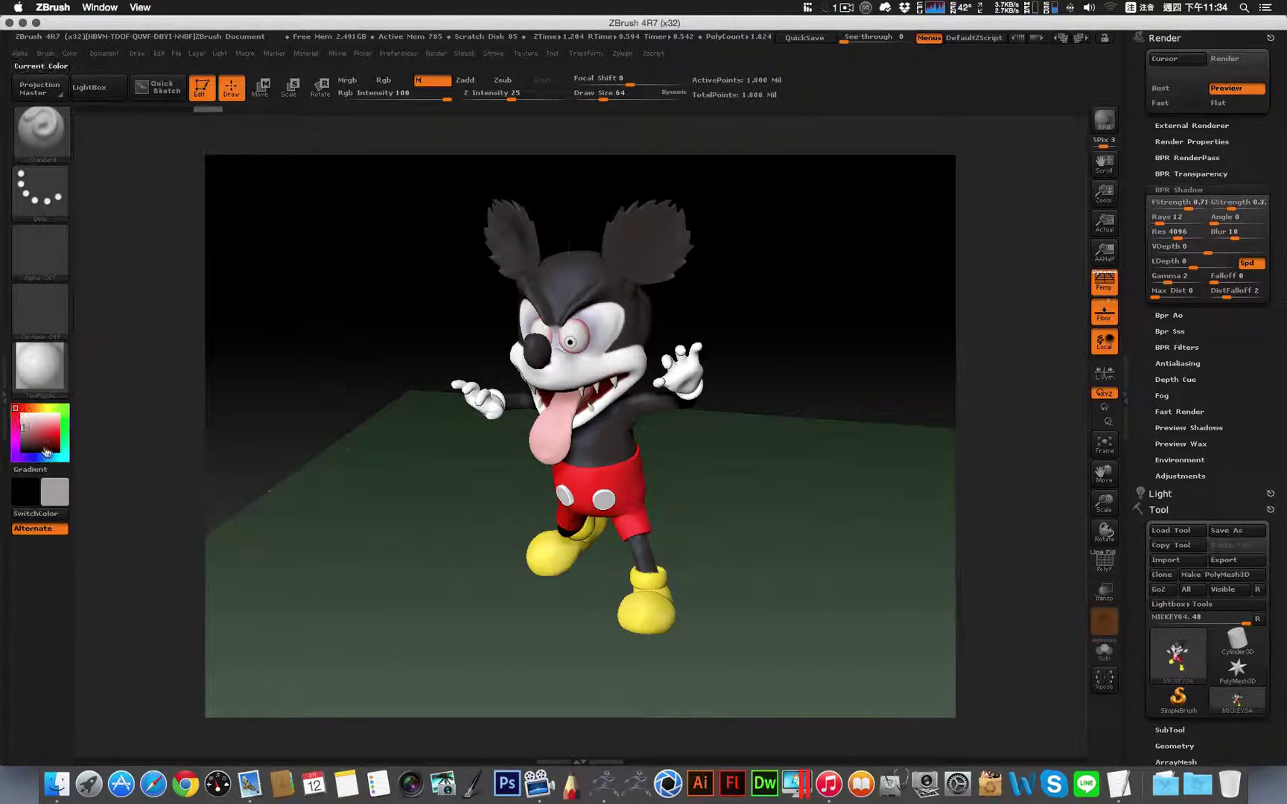
mouse_move(52, 446)
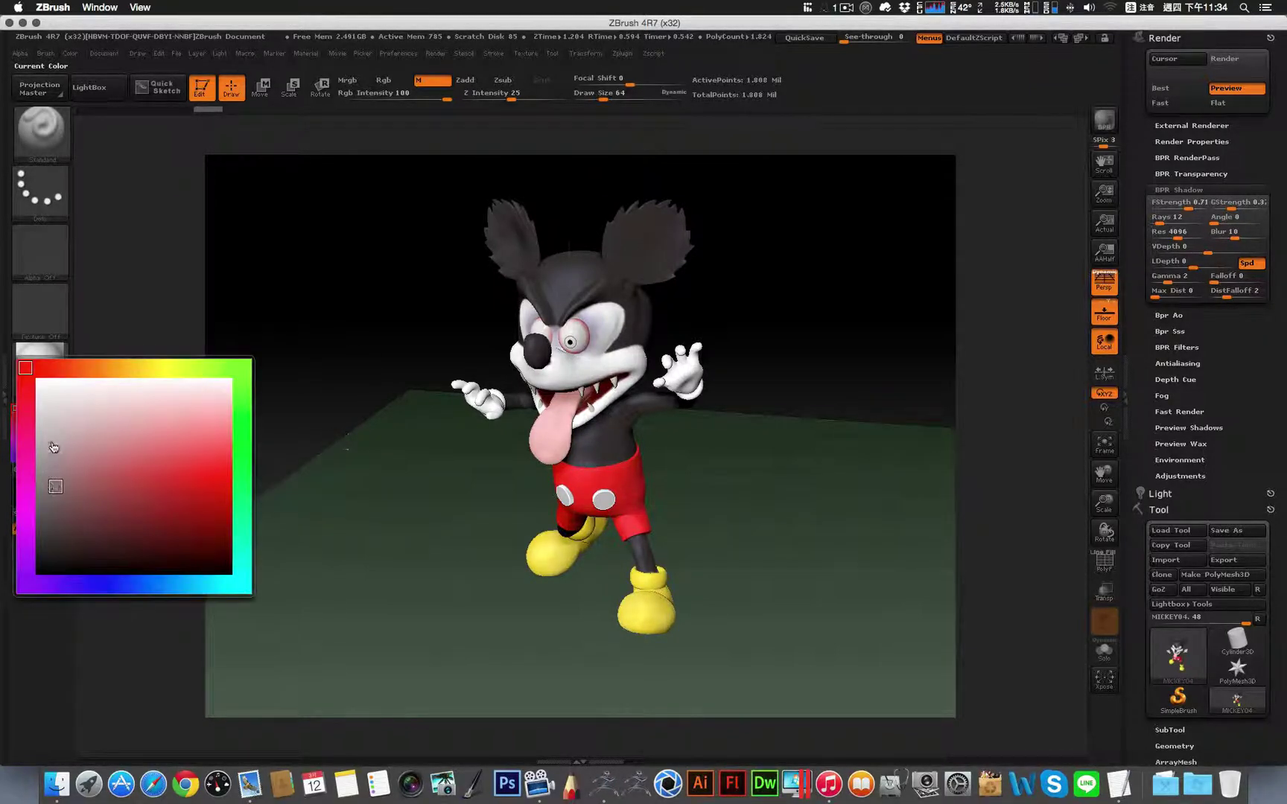
click(103, 55)
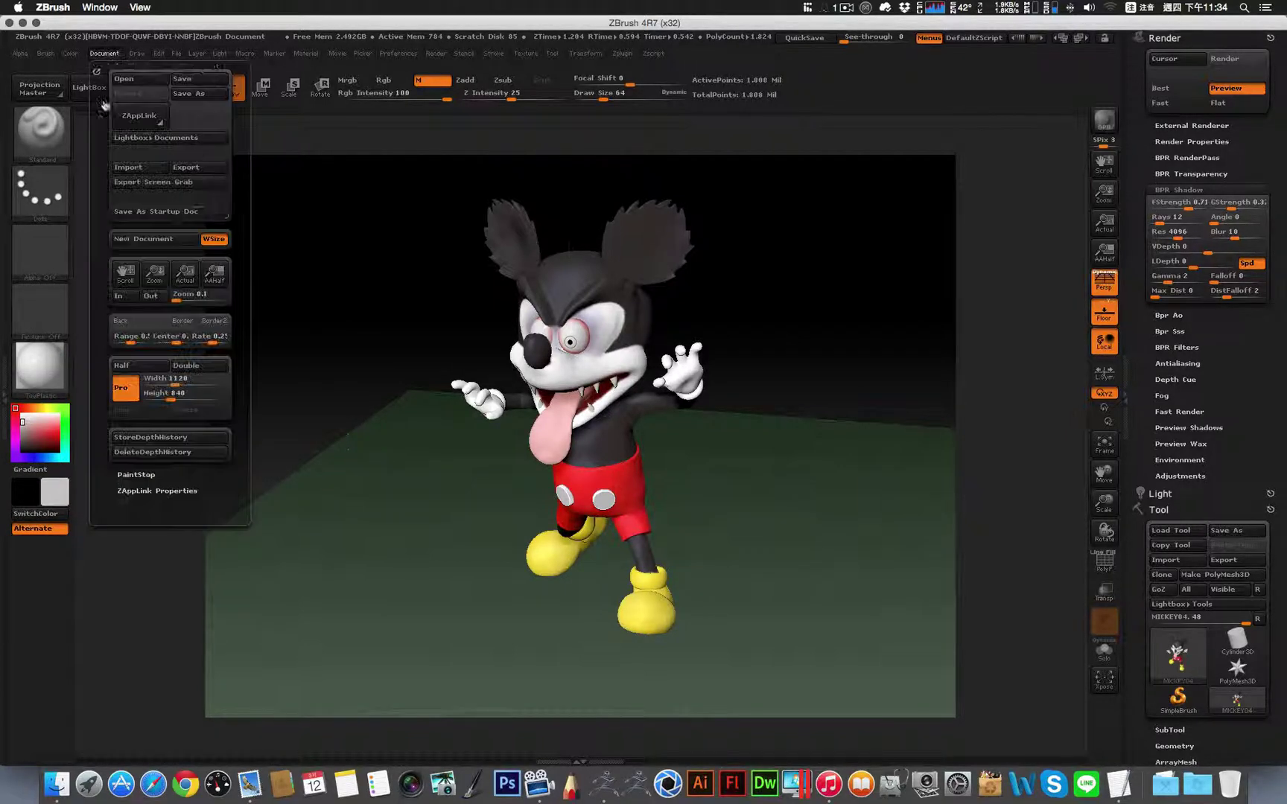
click(144, 325)
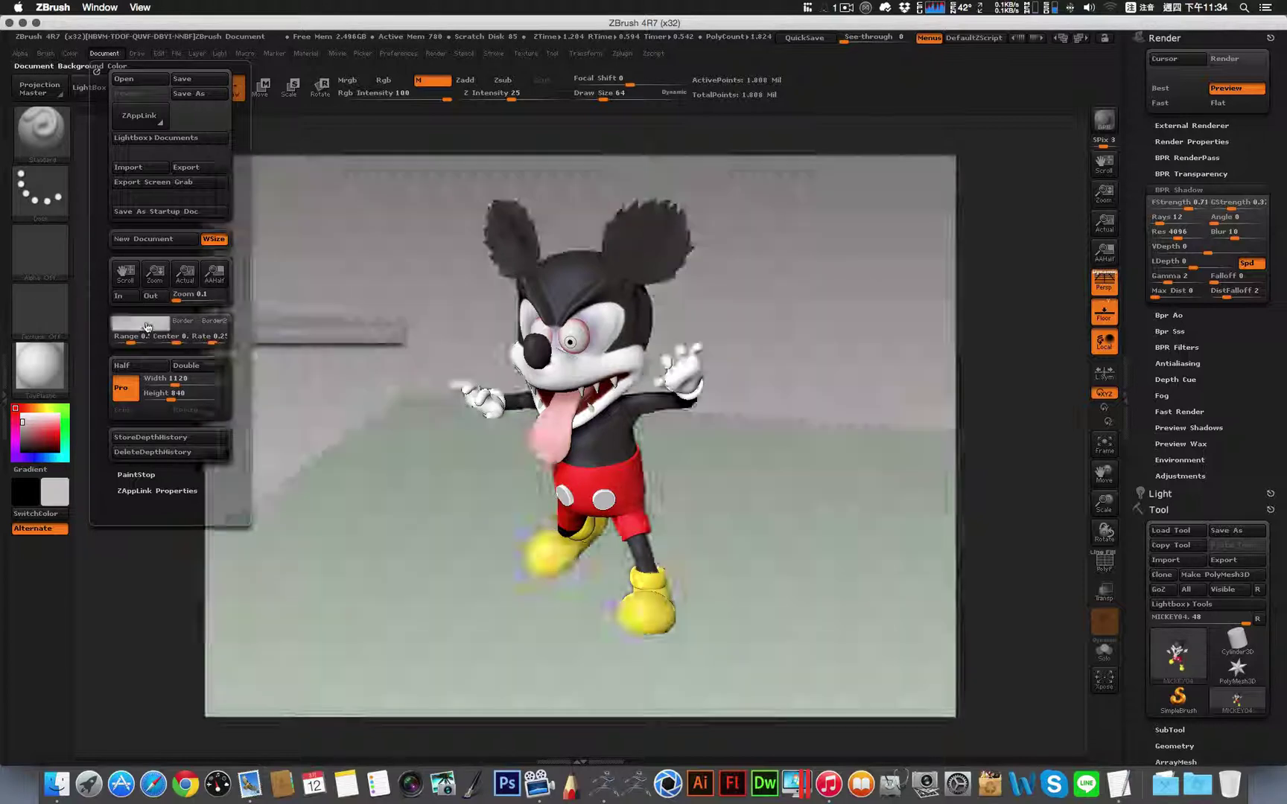
click(145, 324)
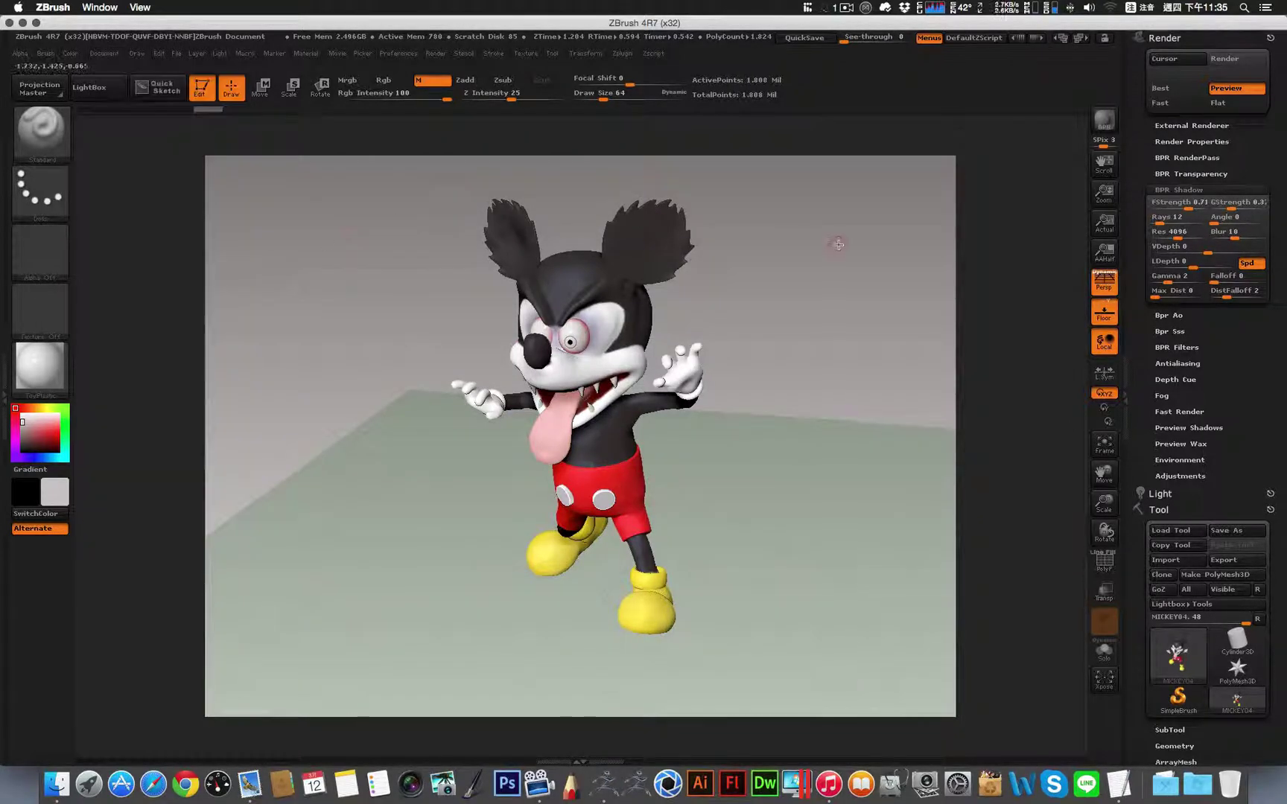
Step: Render Mickey with BPR shadows and quit the ControlAir utility
click(1098, 133)
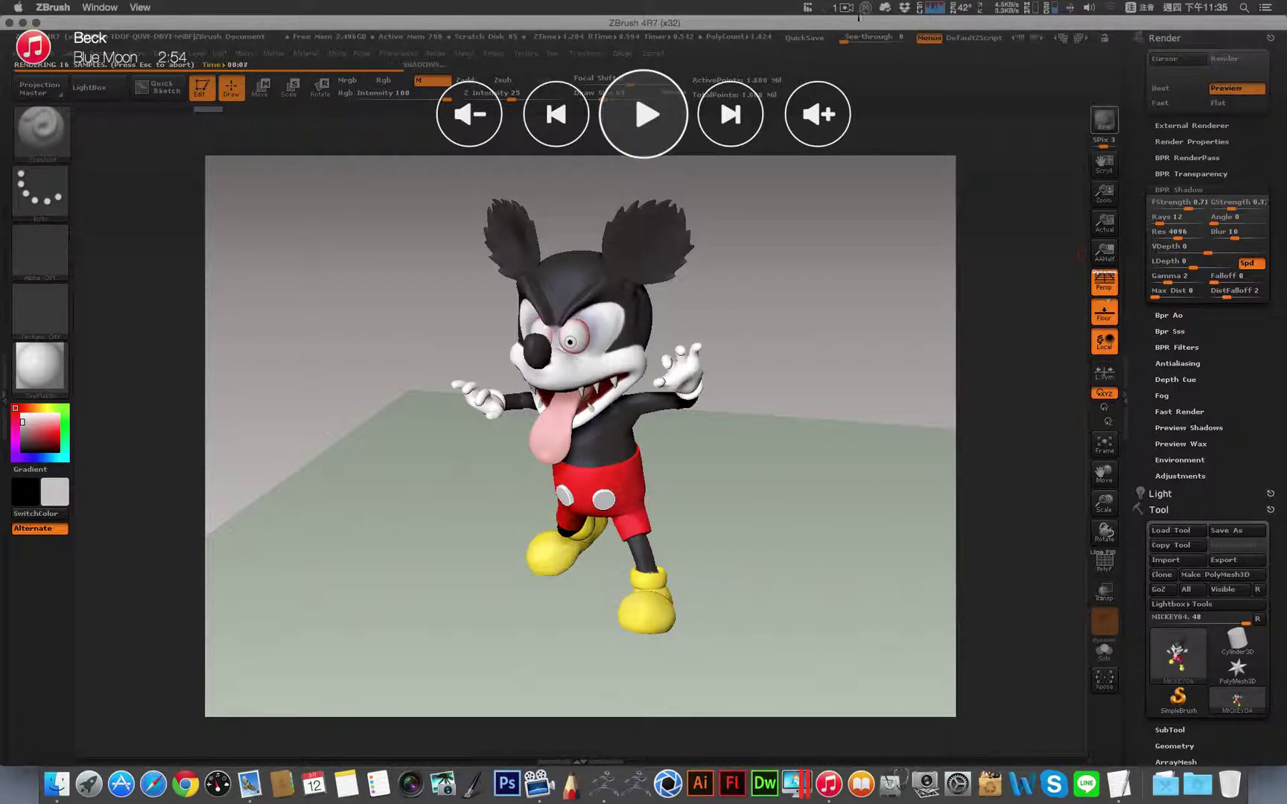
click(807, 7)
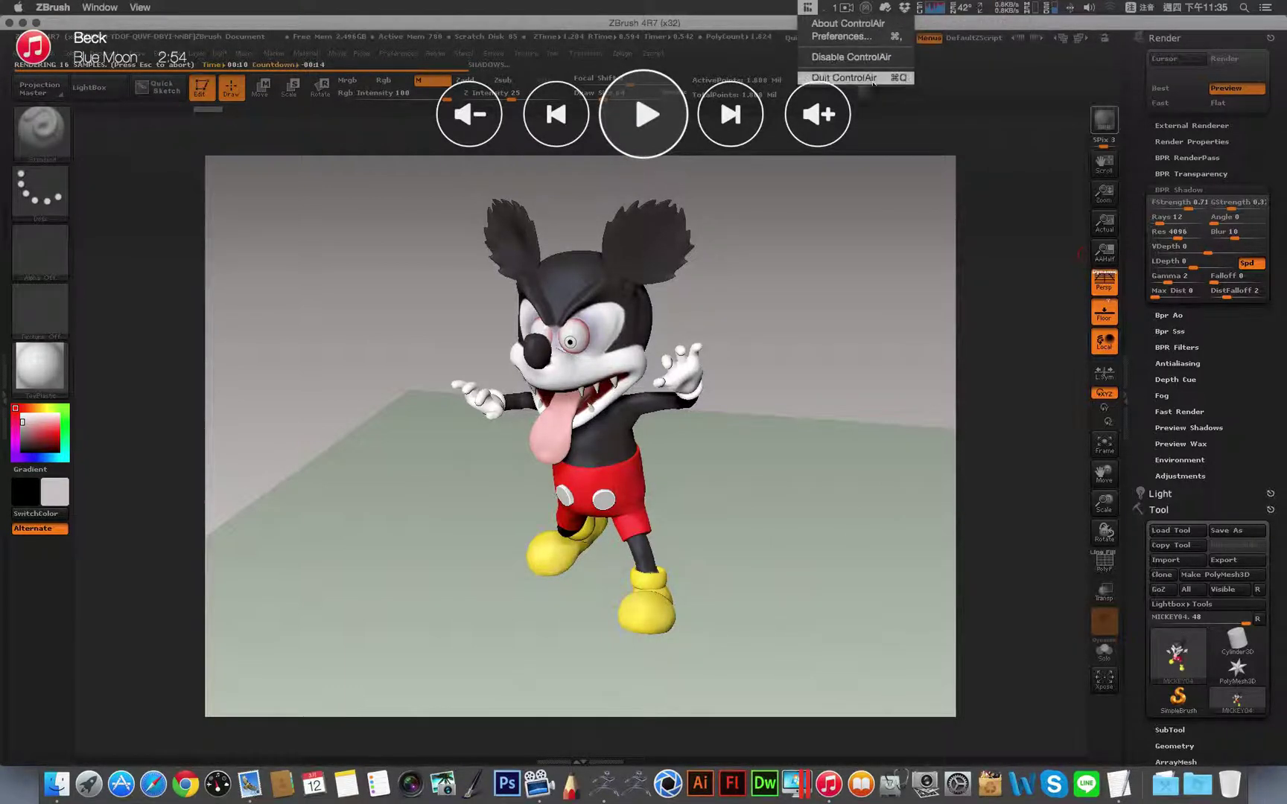
click(845, 78)
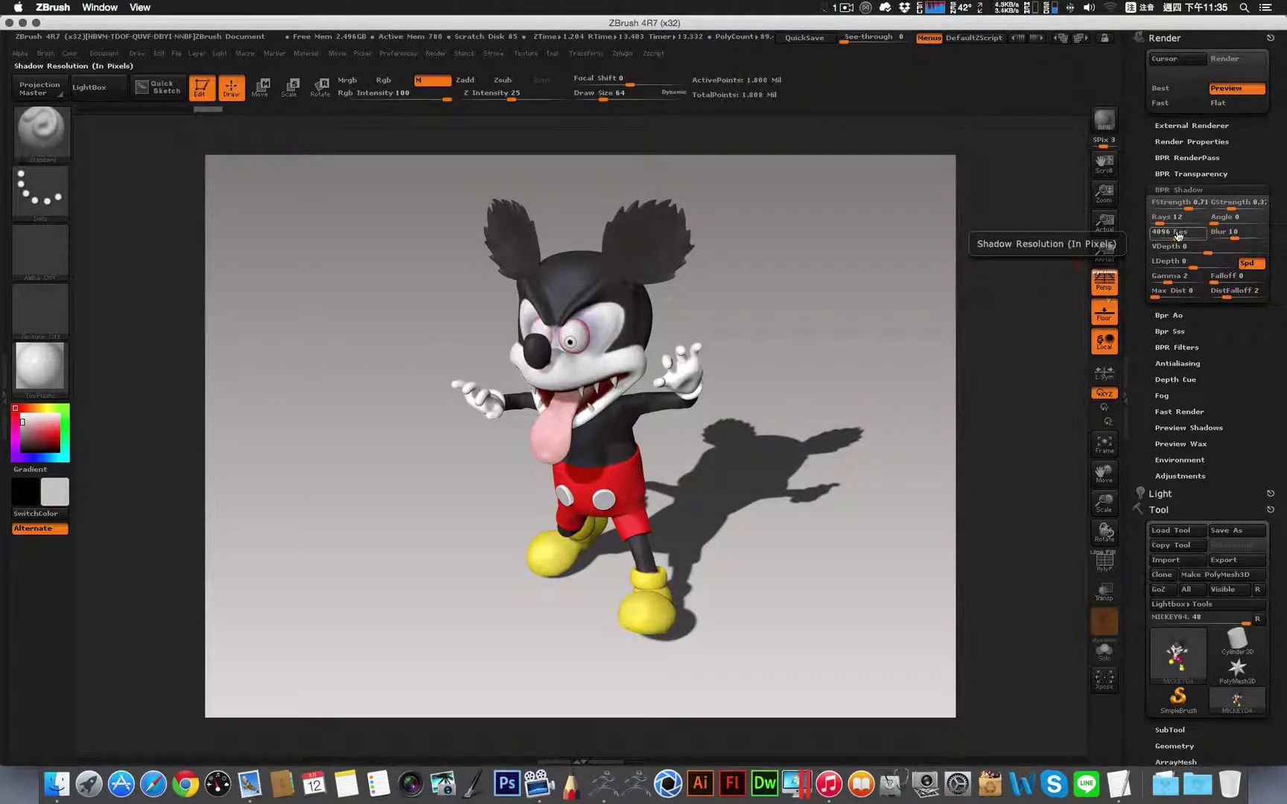
Step: Lower floor shadow strength stepwise (0.51, 0.43, then about 0.38), re-rendering each time
click(1188, 210)
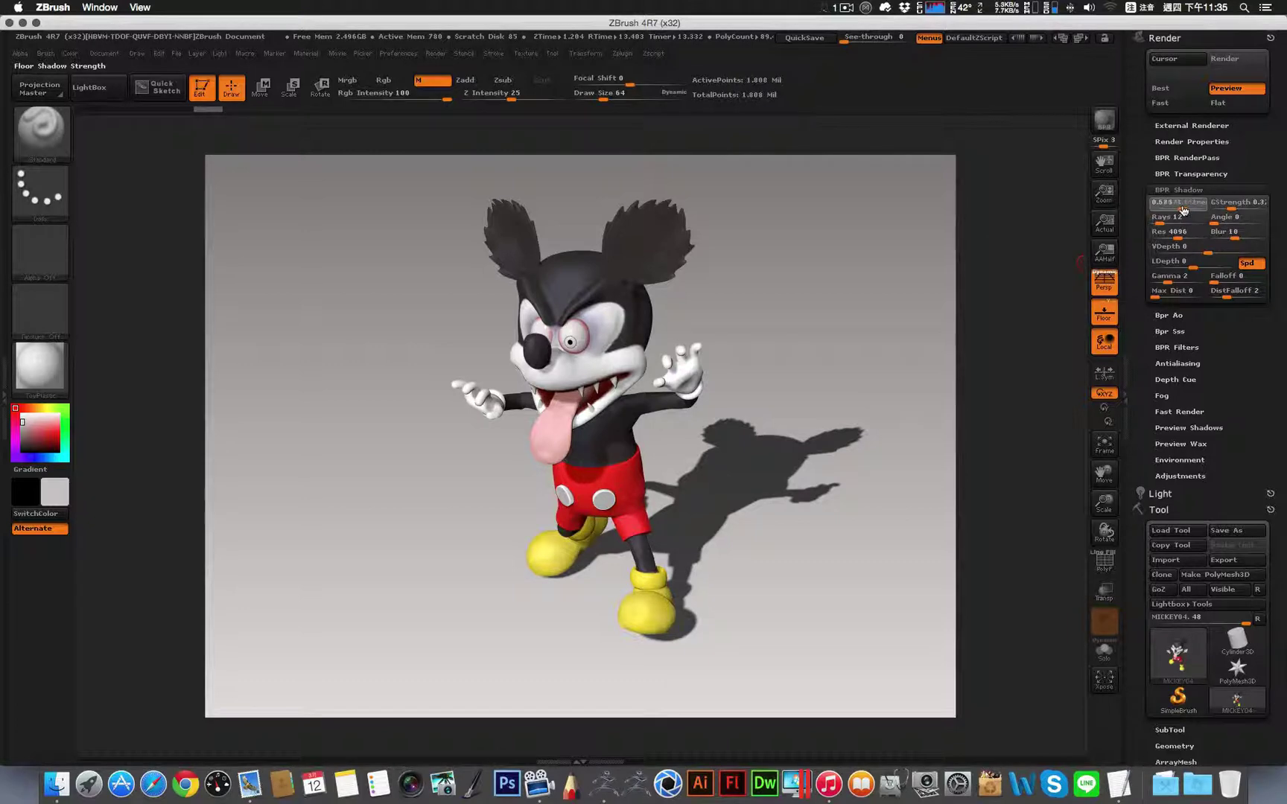
drag(1180, 210, 1177, 210)
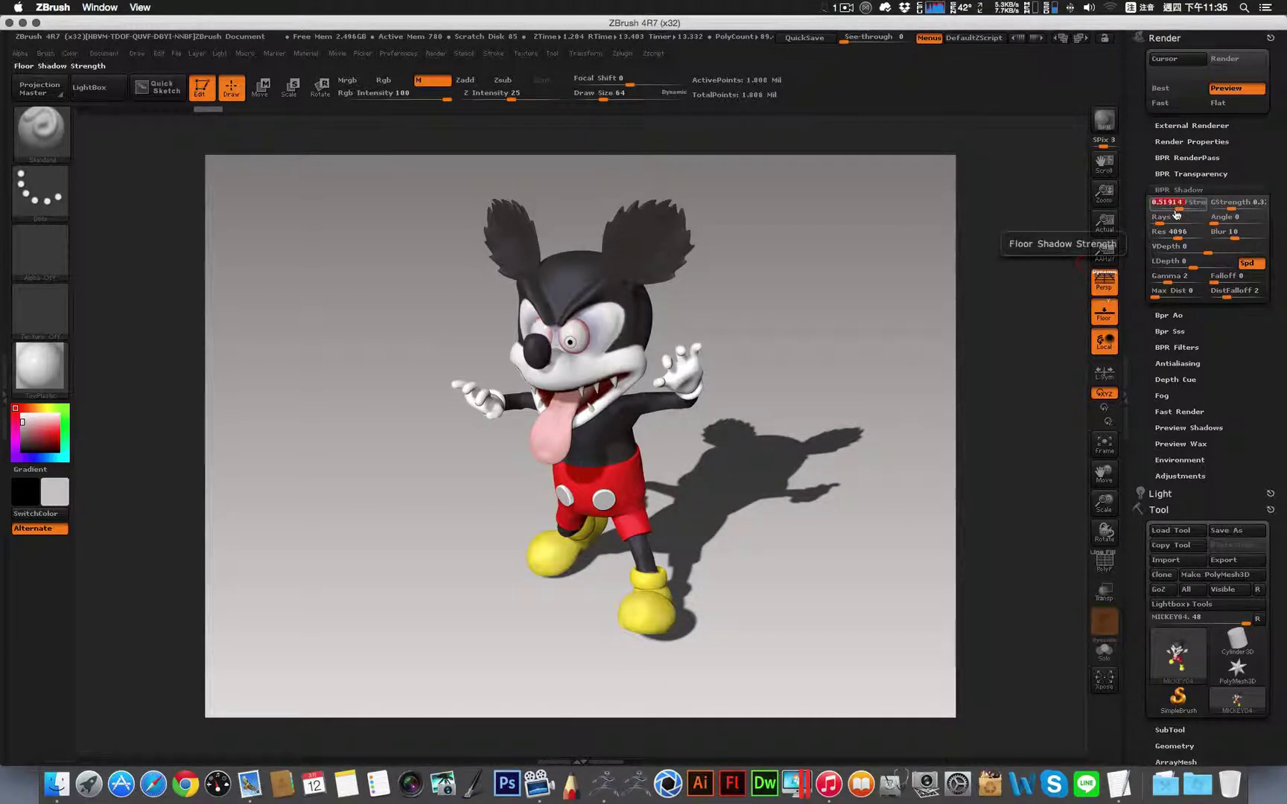
click(1099, 123)
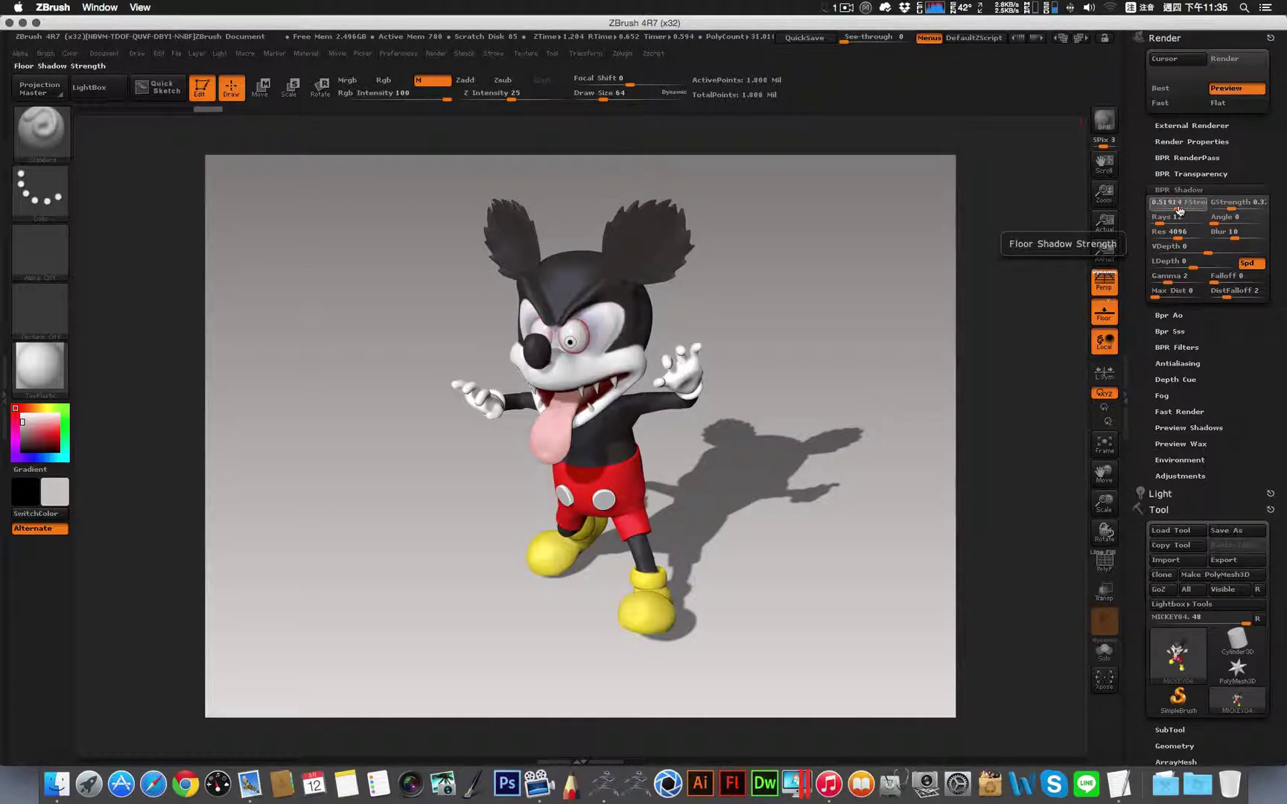
drag(1180, 210, 1173, 211)
click(1104, 121)
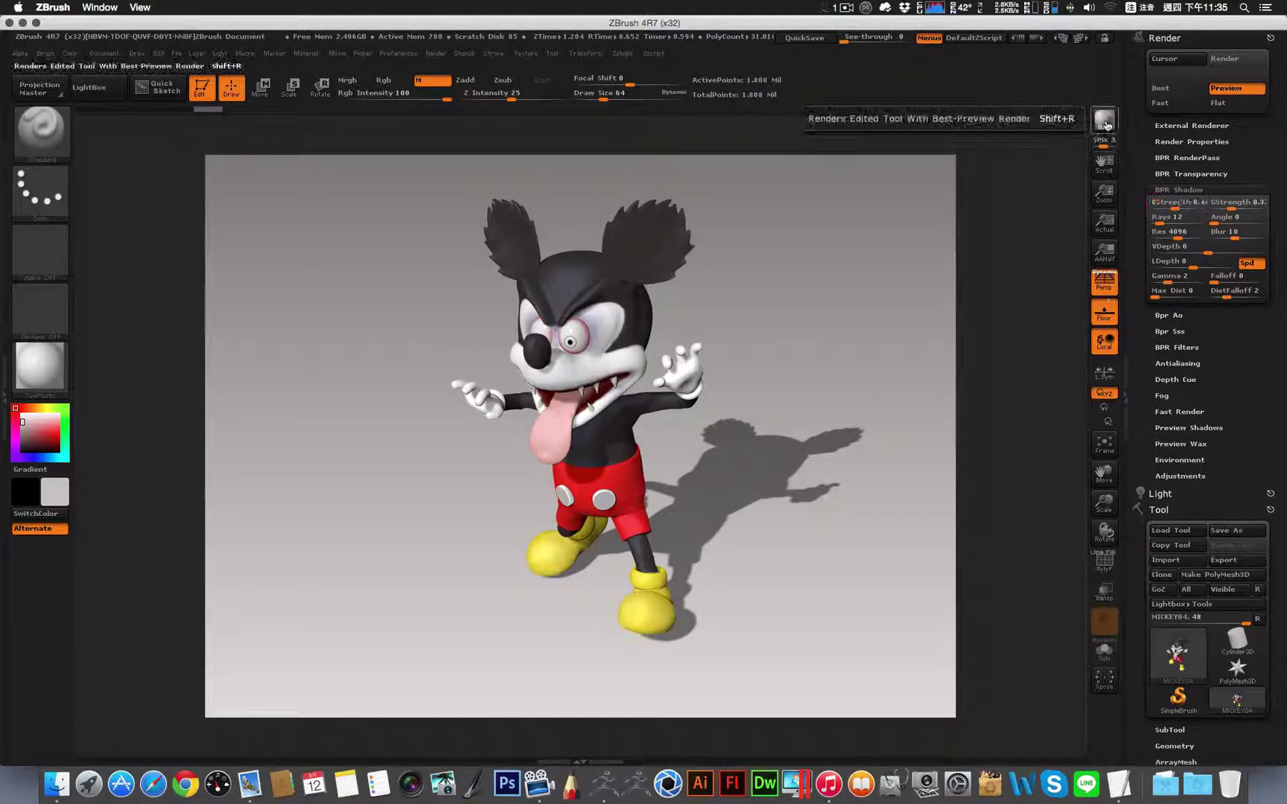
click(1104, 121)
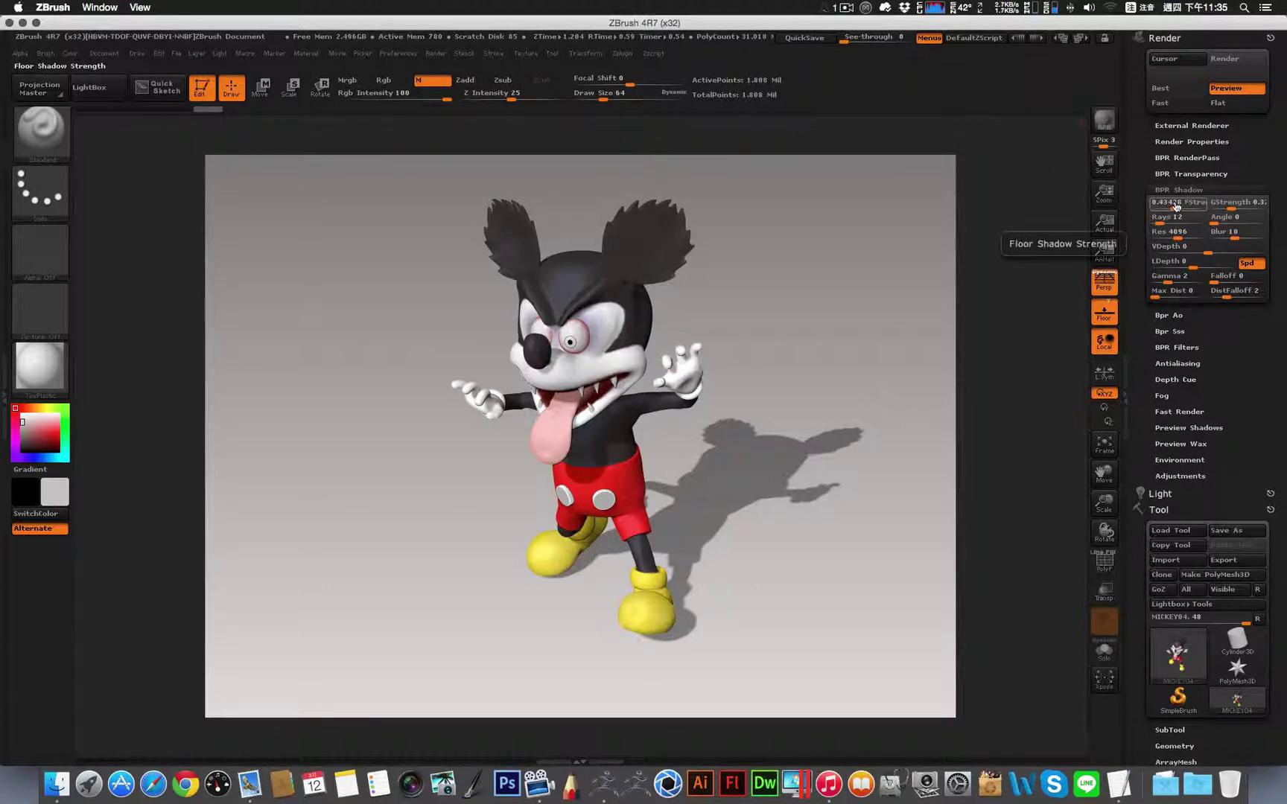
drag(1170, 206, 1167, 206)
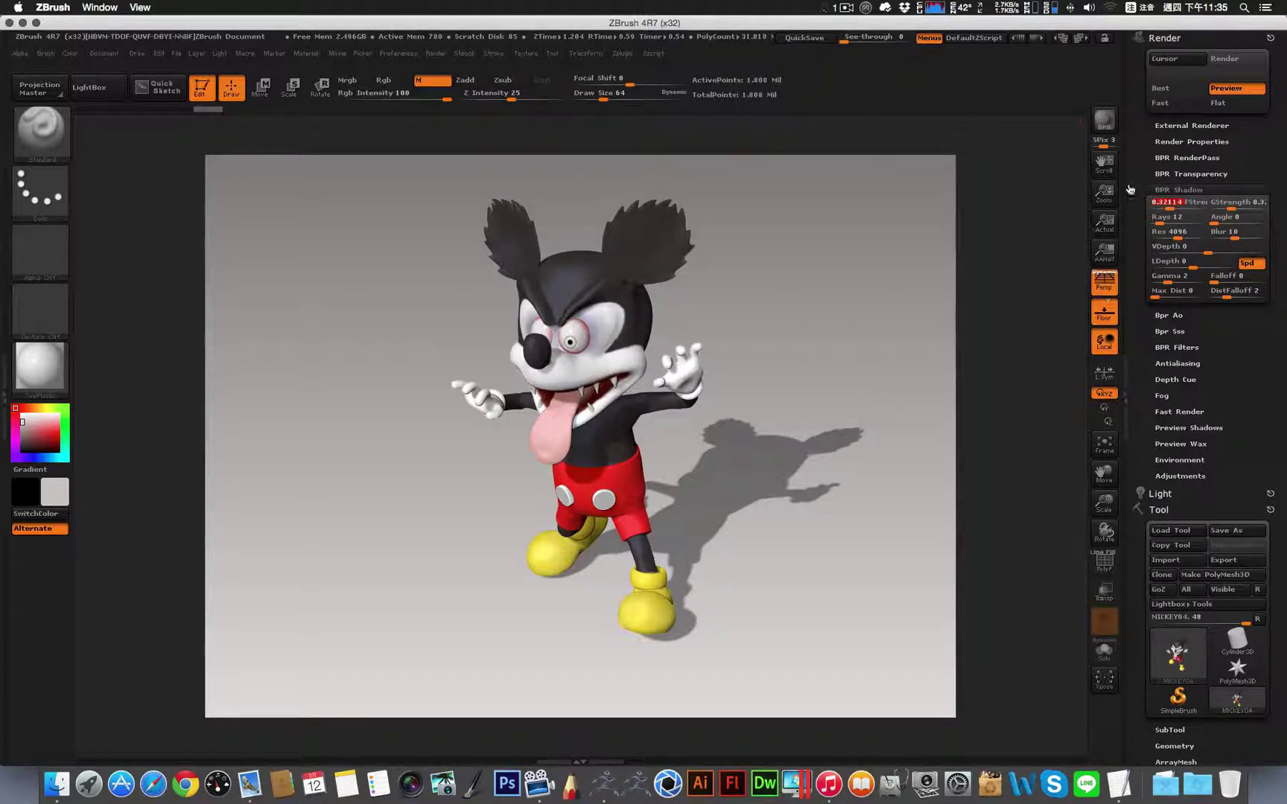
click(1007, 243)
click(1103, 122)
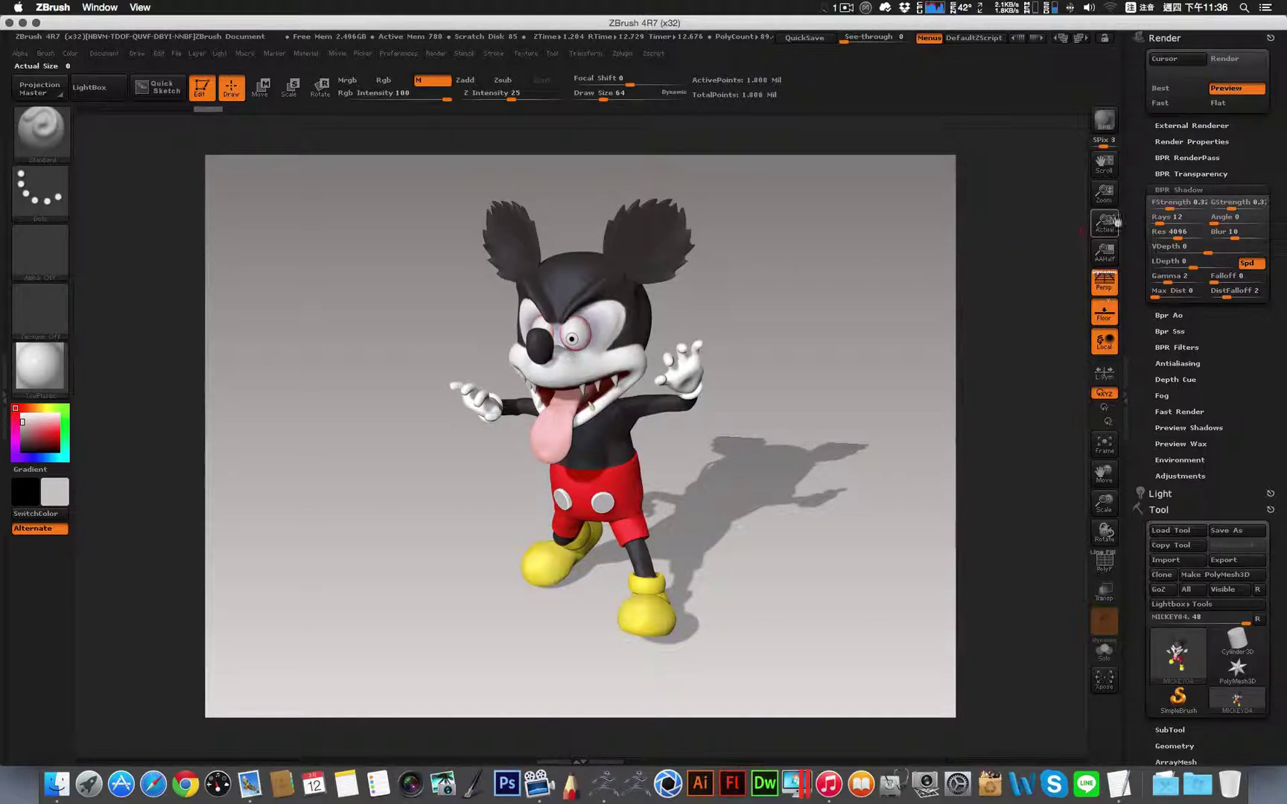
Step: Raise the global shadow strength to about 0.46 and start a fresh BPR render
click(1231, 210)
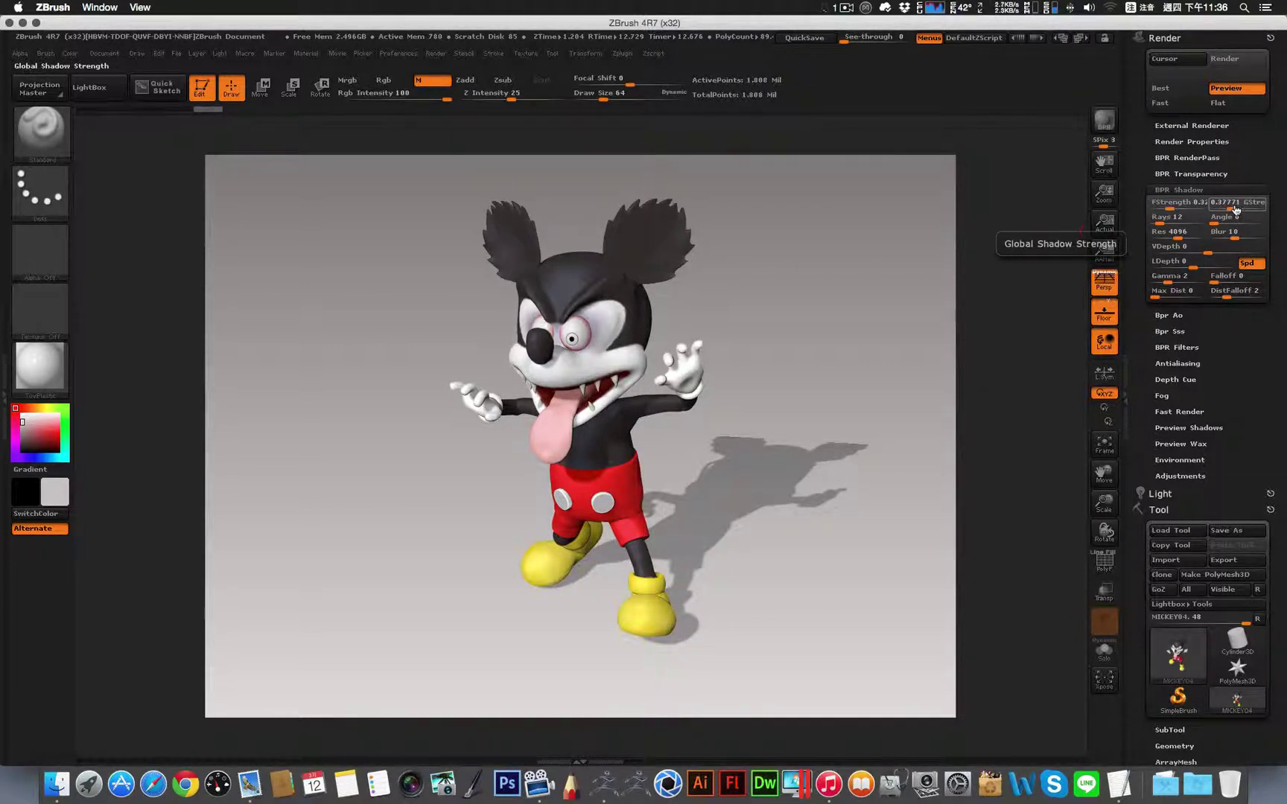
drag(1234, 210, 1241, 209)
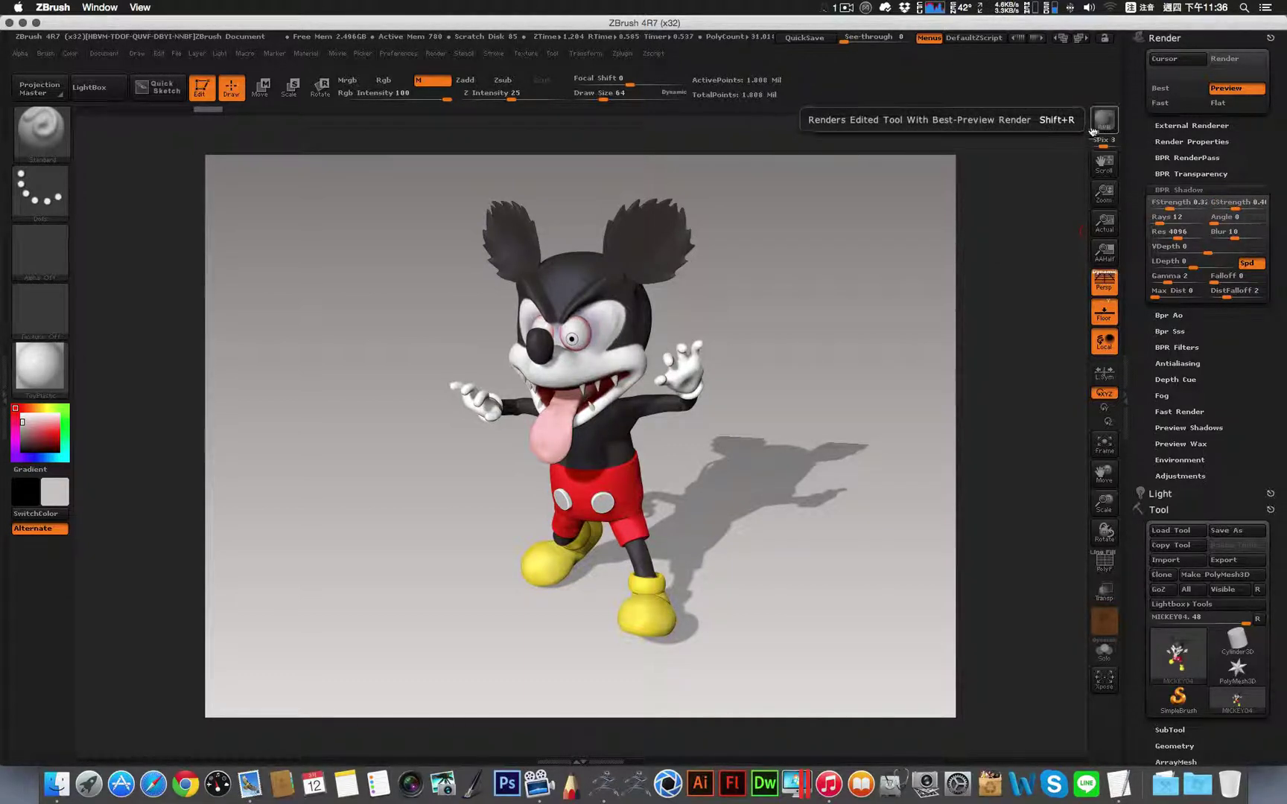
click(1093, 129)
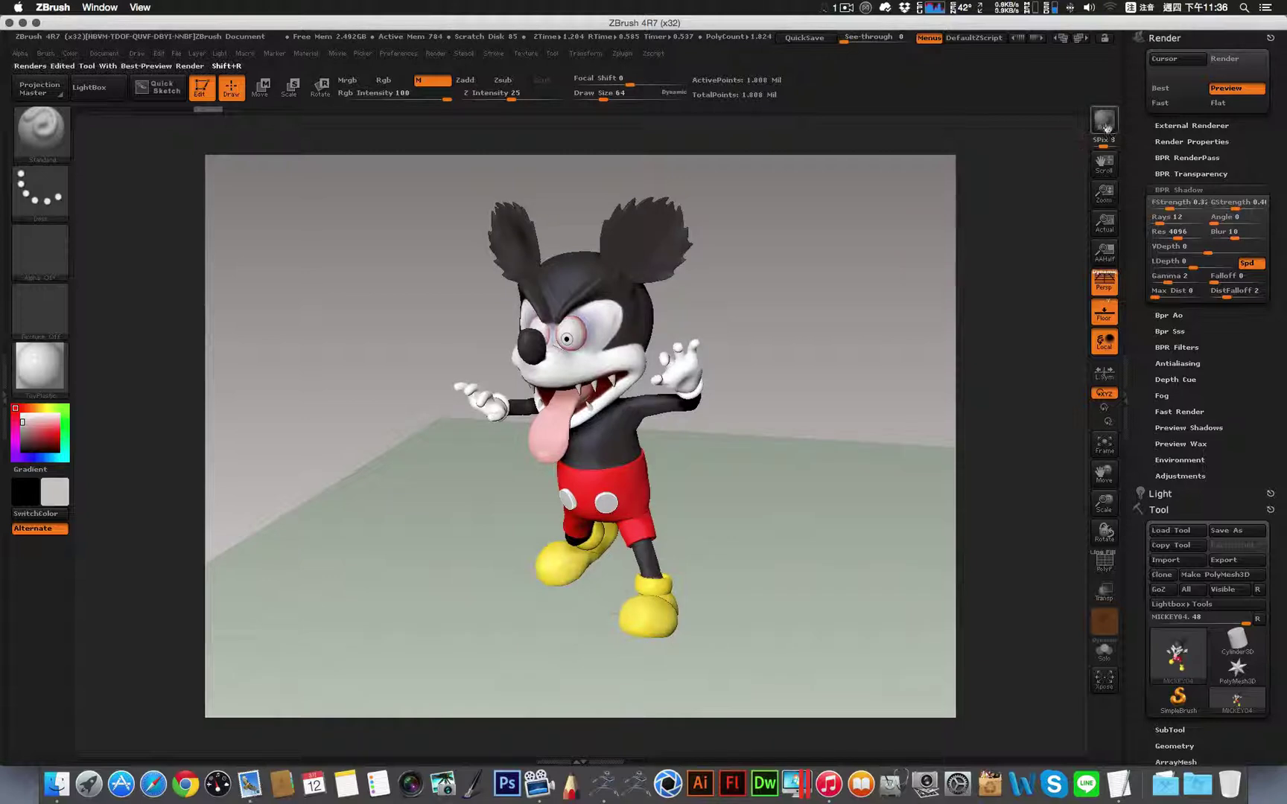
click(1102, 128)
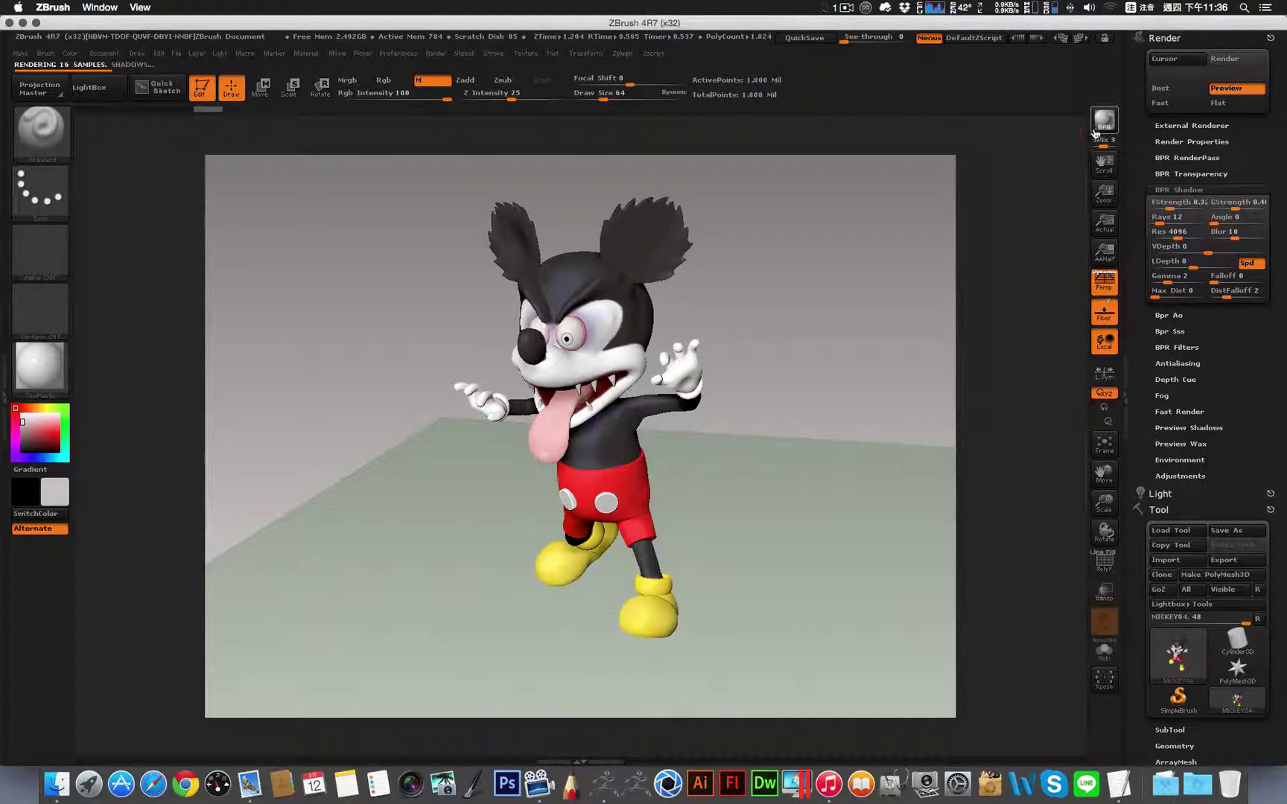